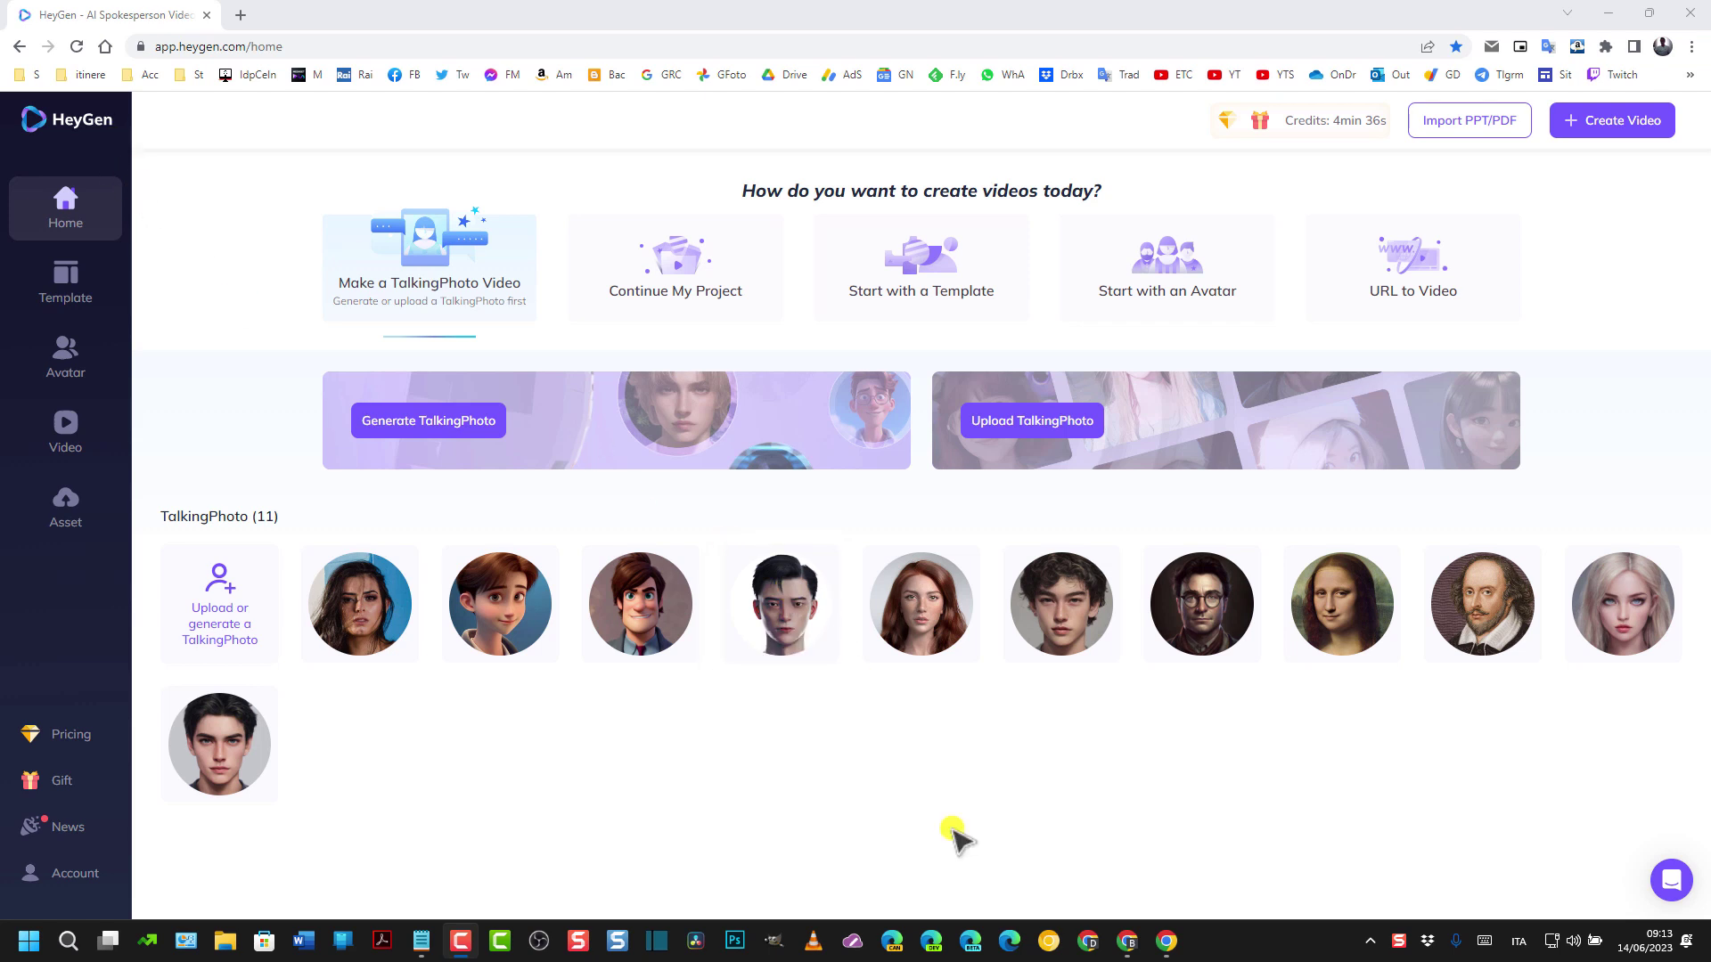
# Step: Switch to the signed-out browser window, open HeyGen's sign-up form to look it over, and return to the logged-in window
pyautogui.click(1127, 946)
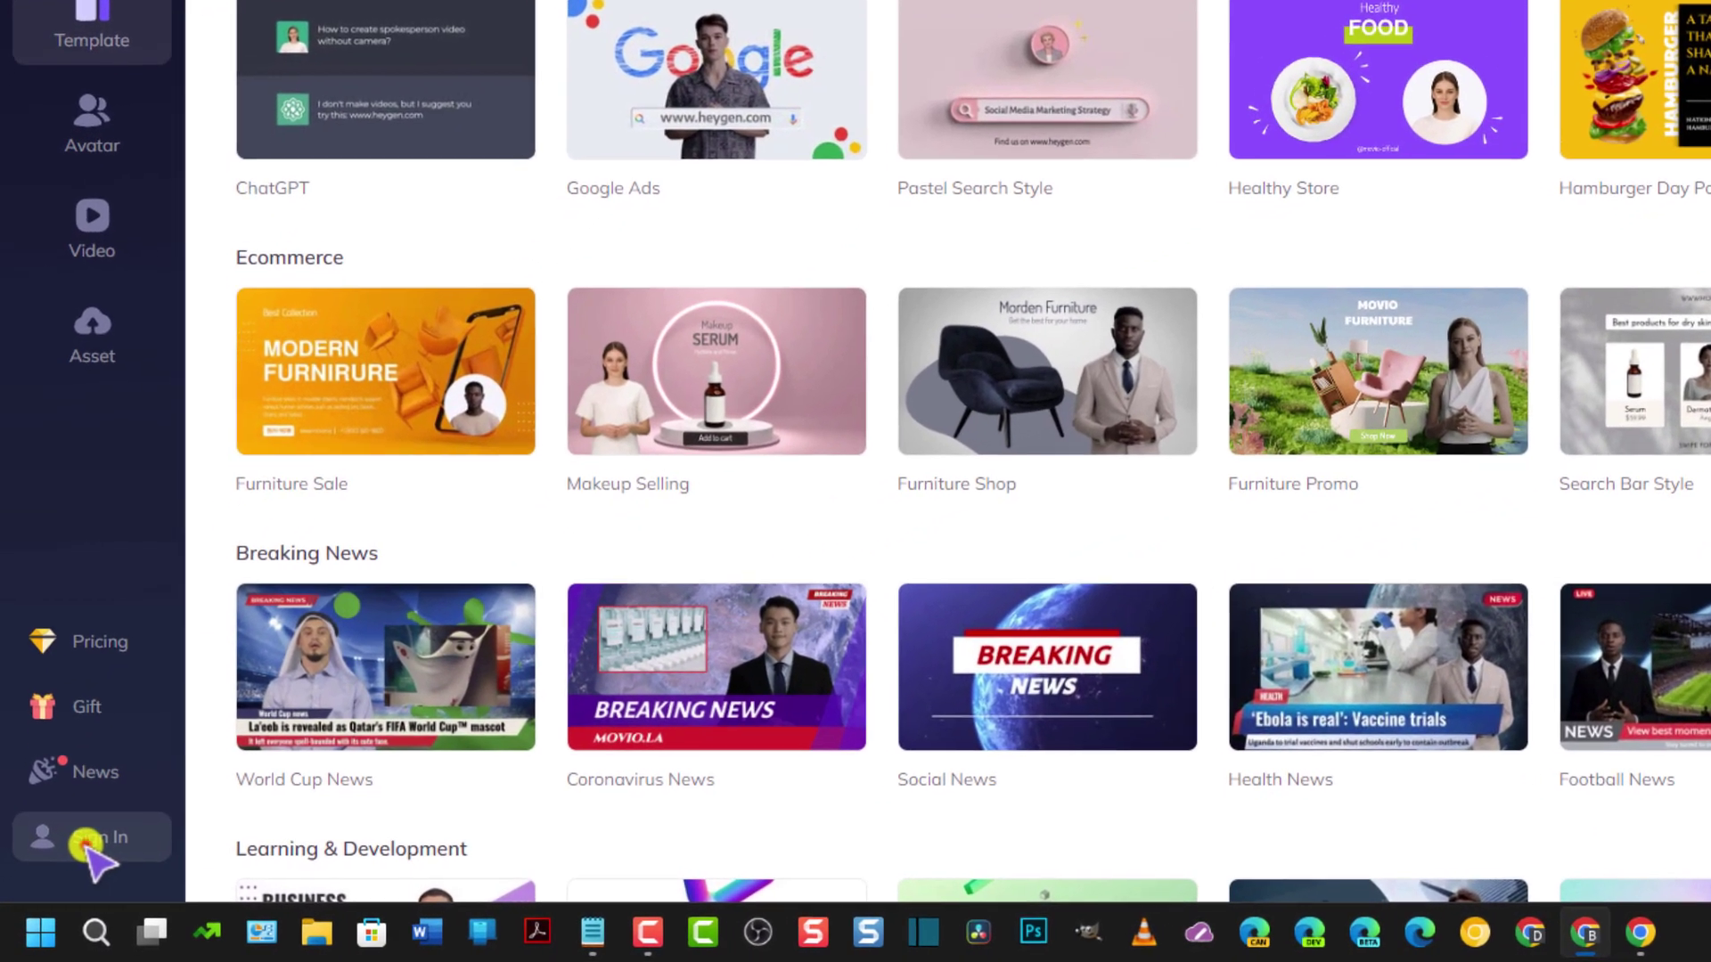
pyautogui.click(83, 849)
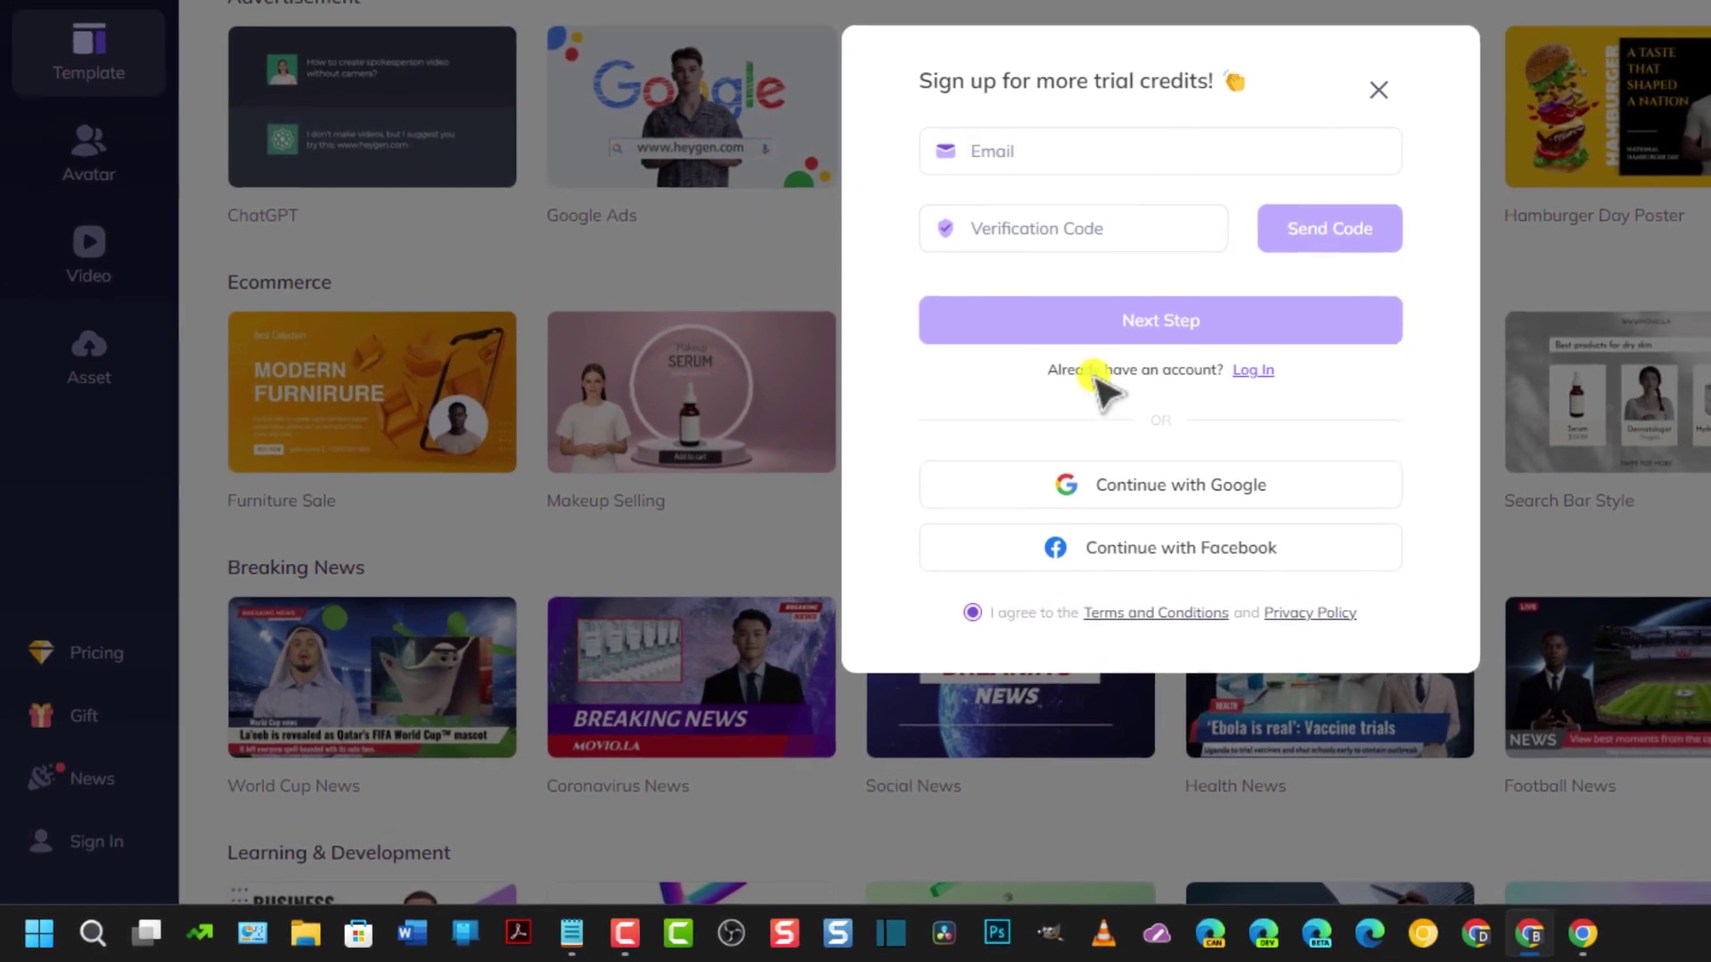
pyautogui.click(1032, 150)
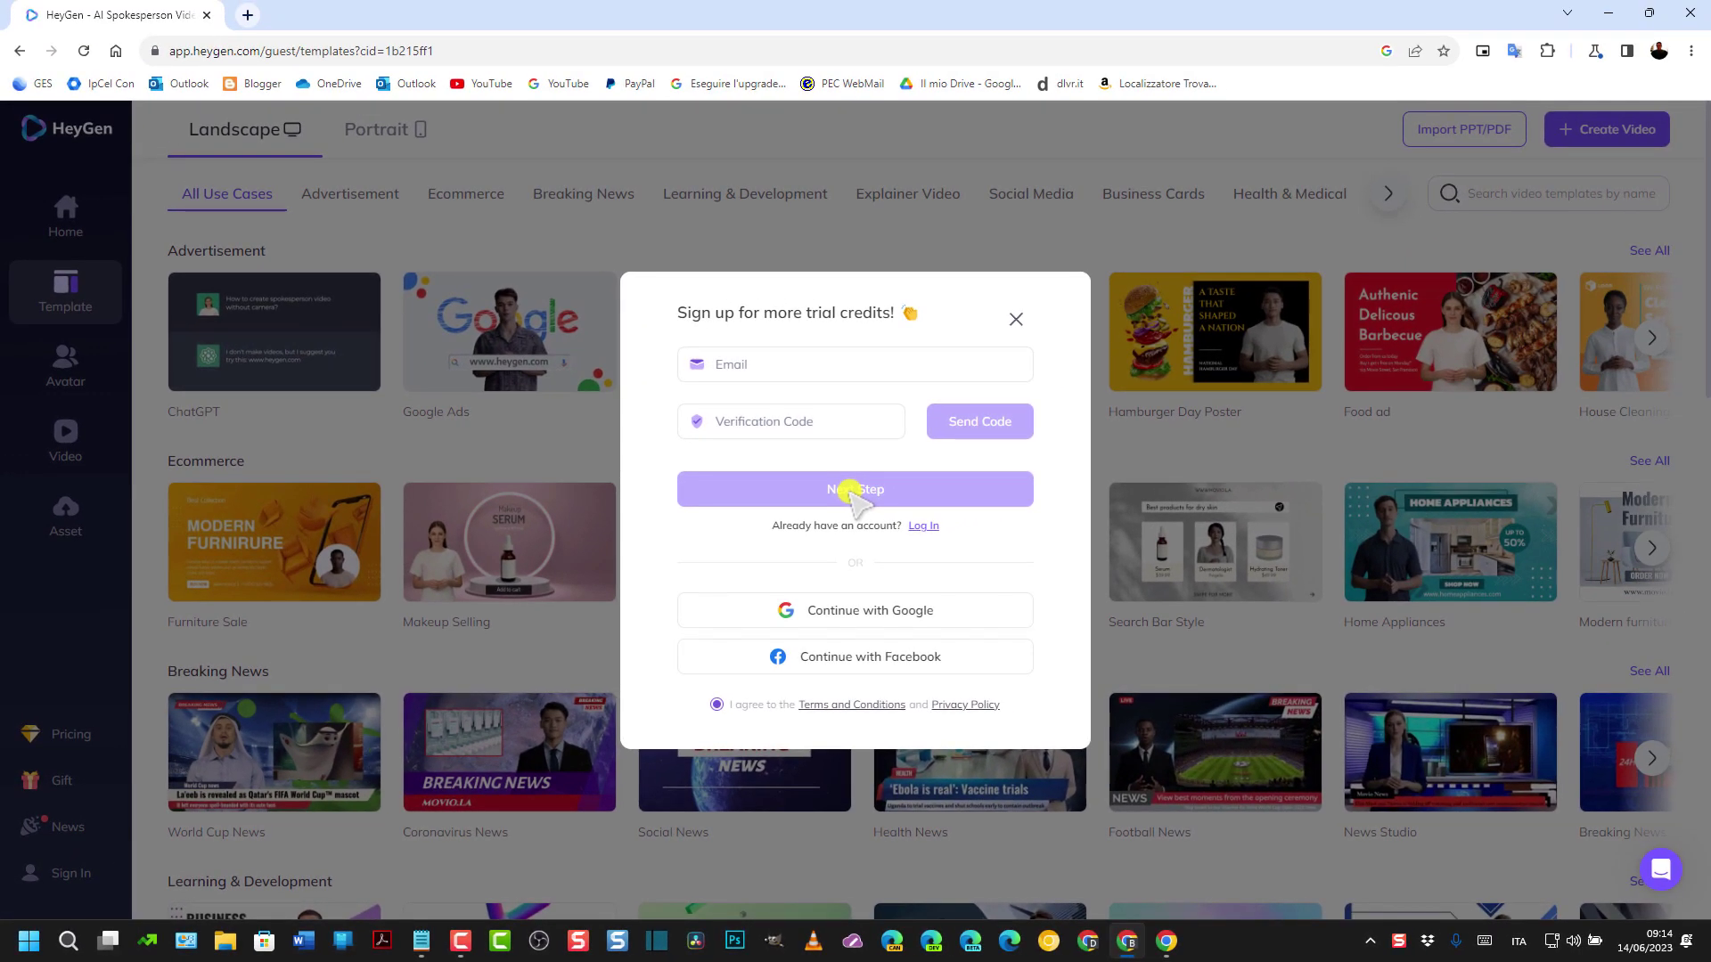
pyautogui.click(1167, 943)
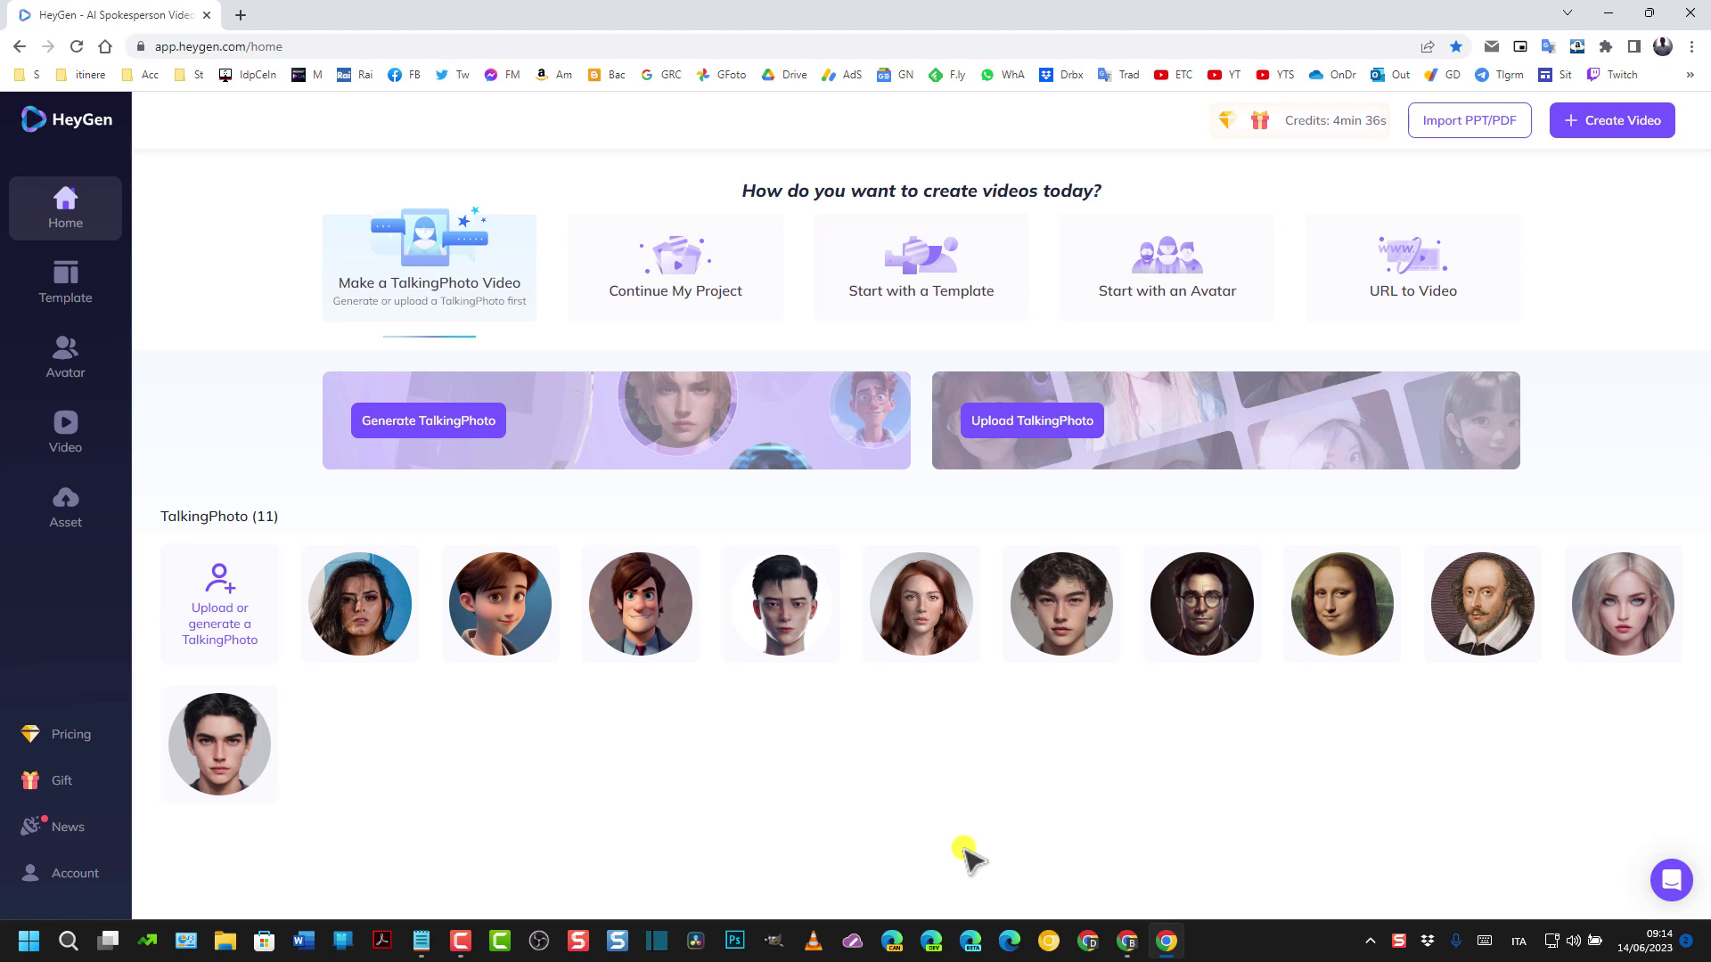
# Step: Describe a new AI TalkingPhoto as "handsome man, 40 years old, brown hair, black beard, green eyes, with white shirt, red tie and blue jacket"
pyautogui.click(65, 214)
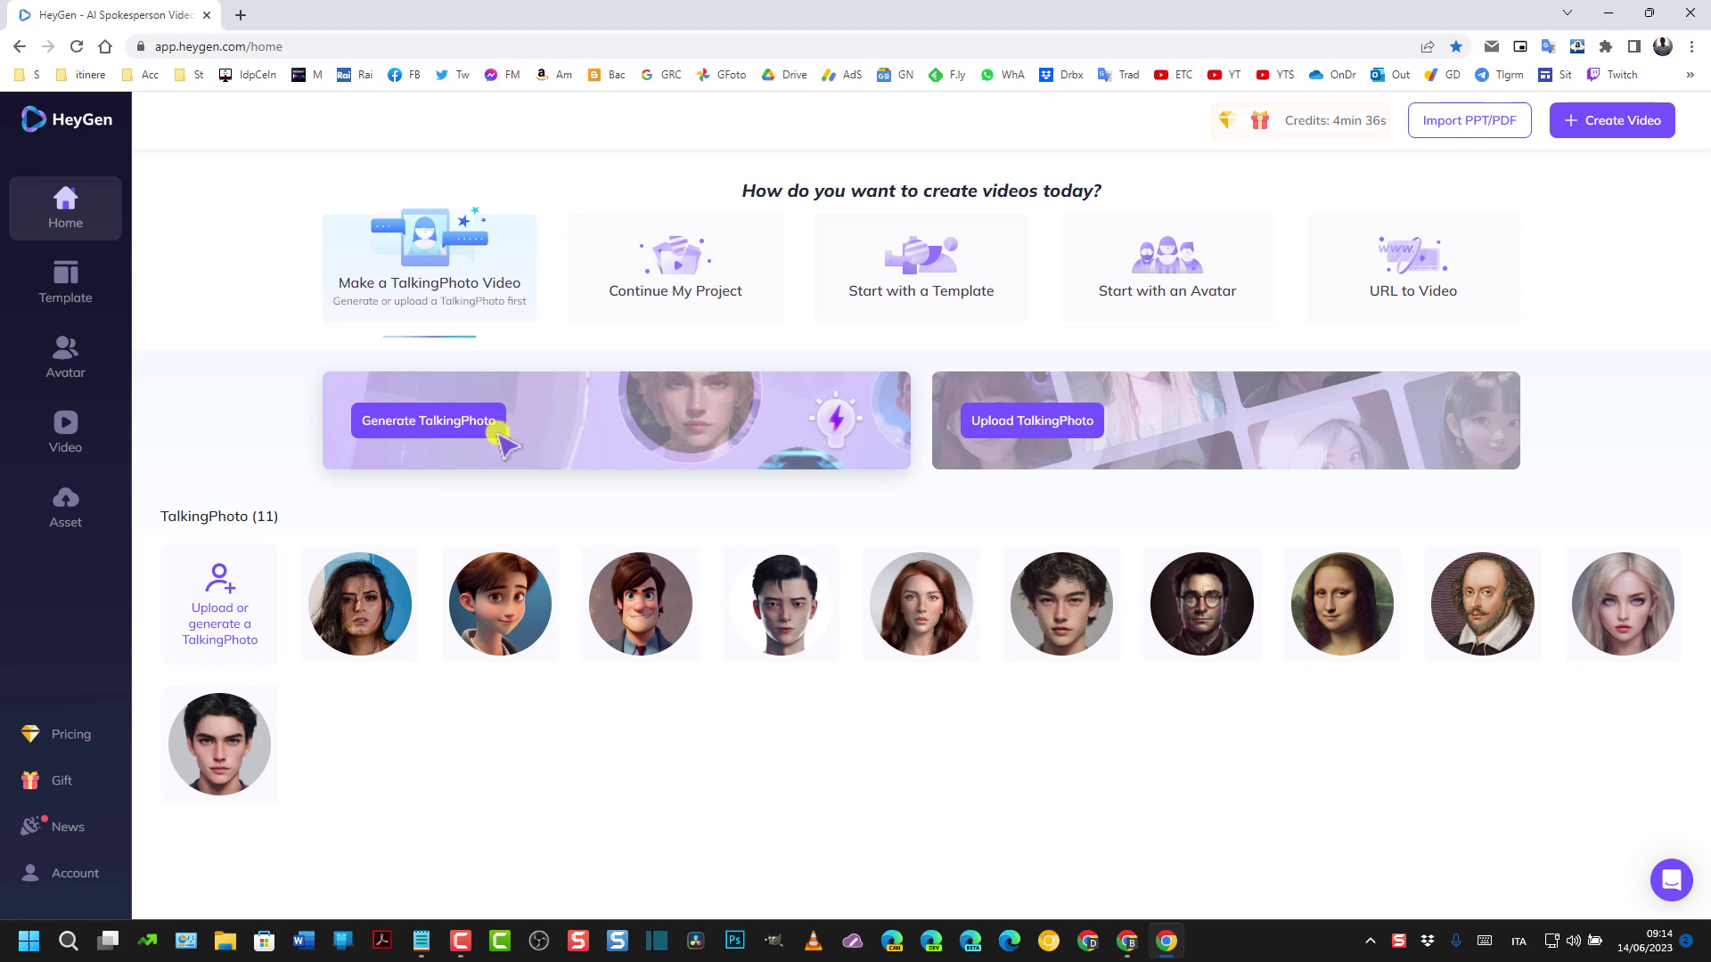
pyautogui.click(436, 423)
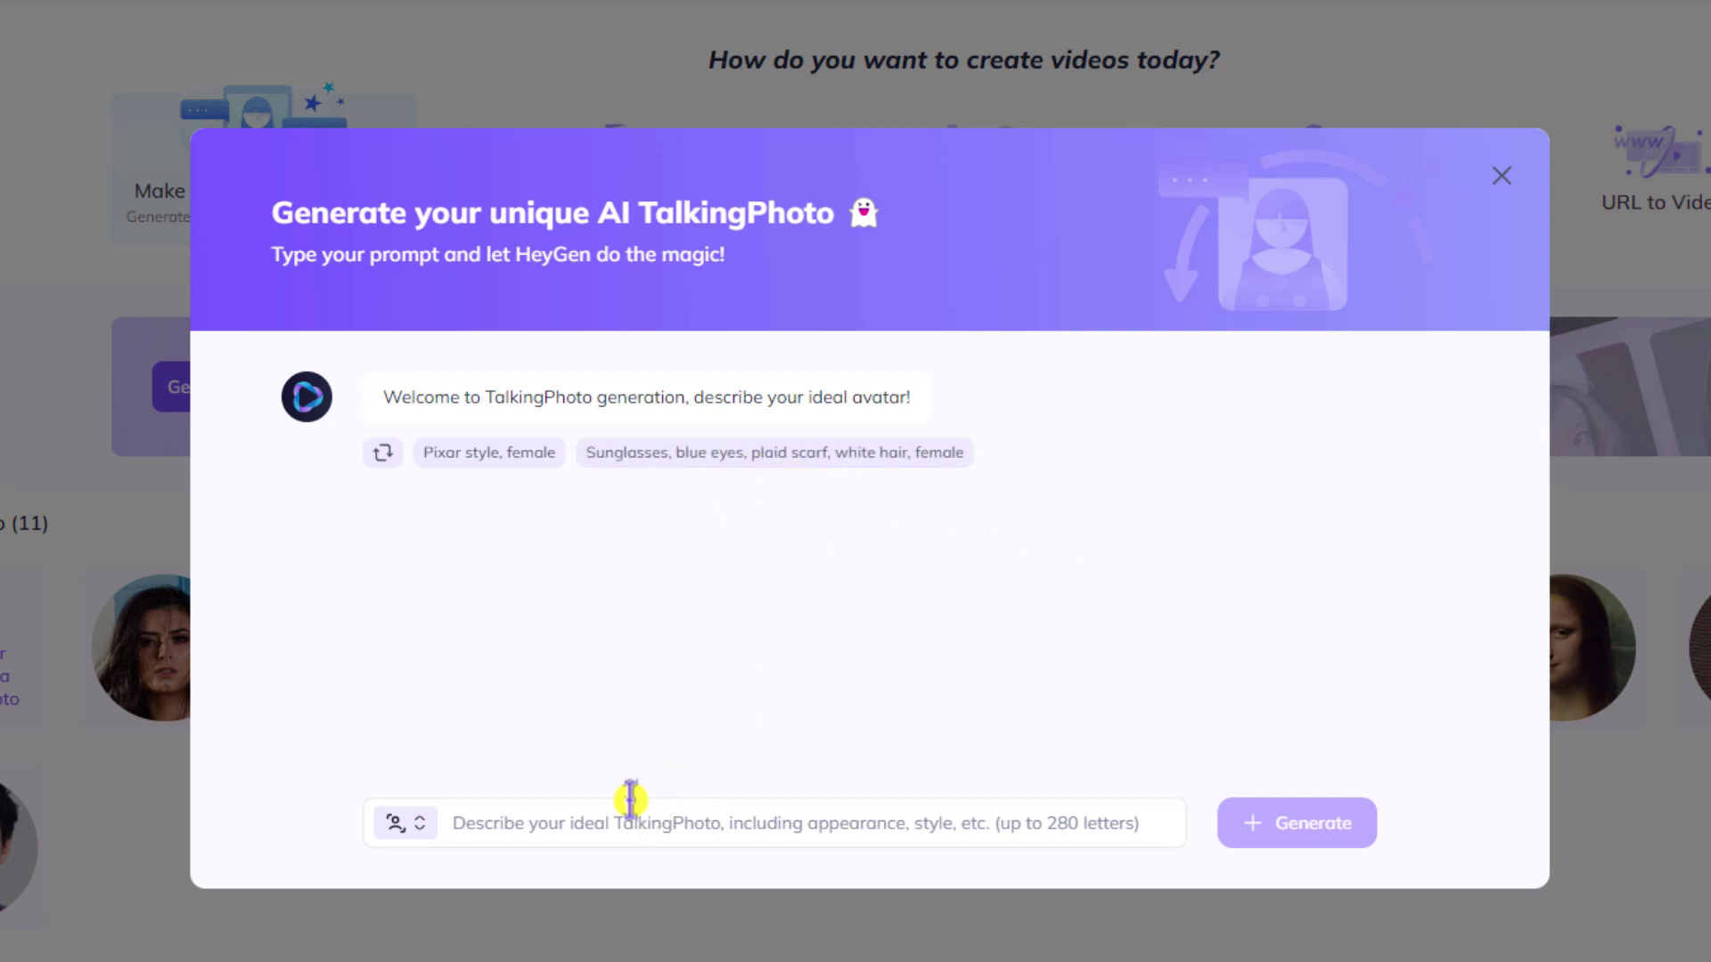
pyautogui.click(614, 826)
pyautogui.click(534, 826)
pyautogui.hotkey('ctrl', 'v')
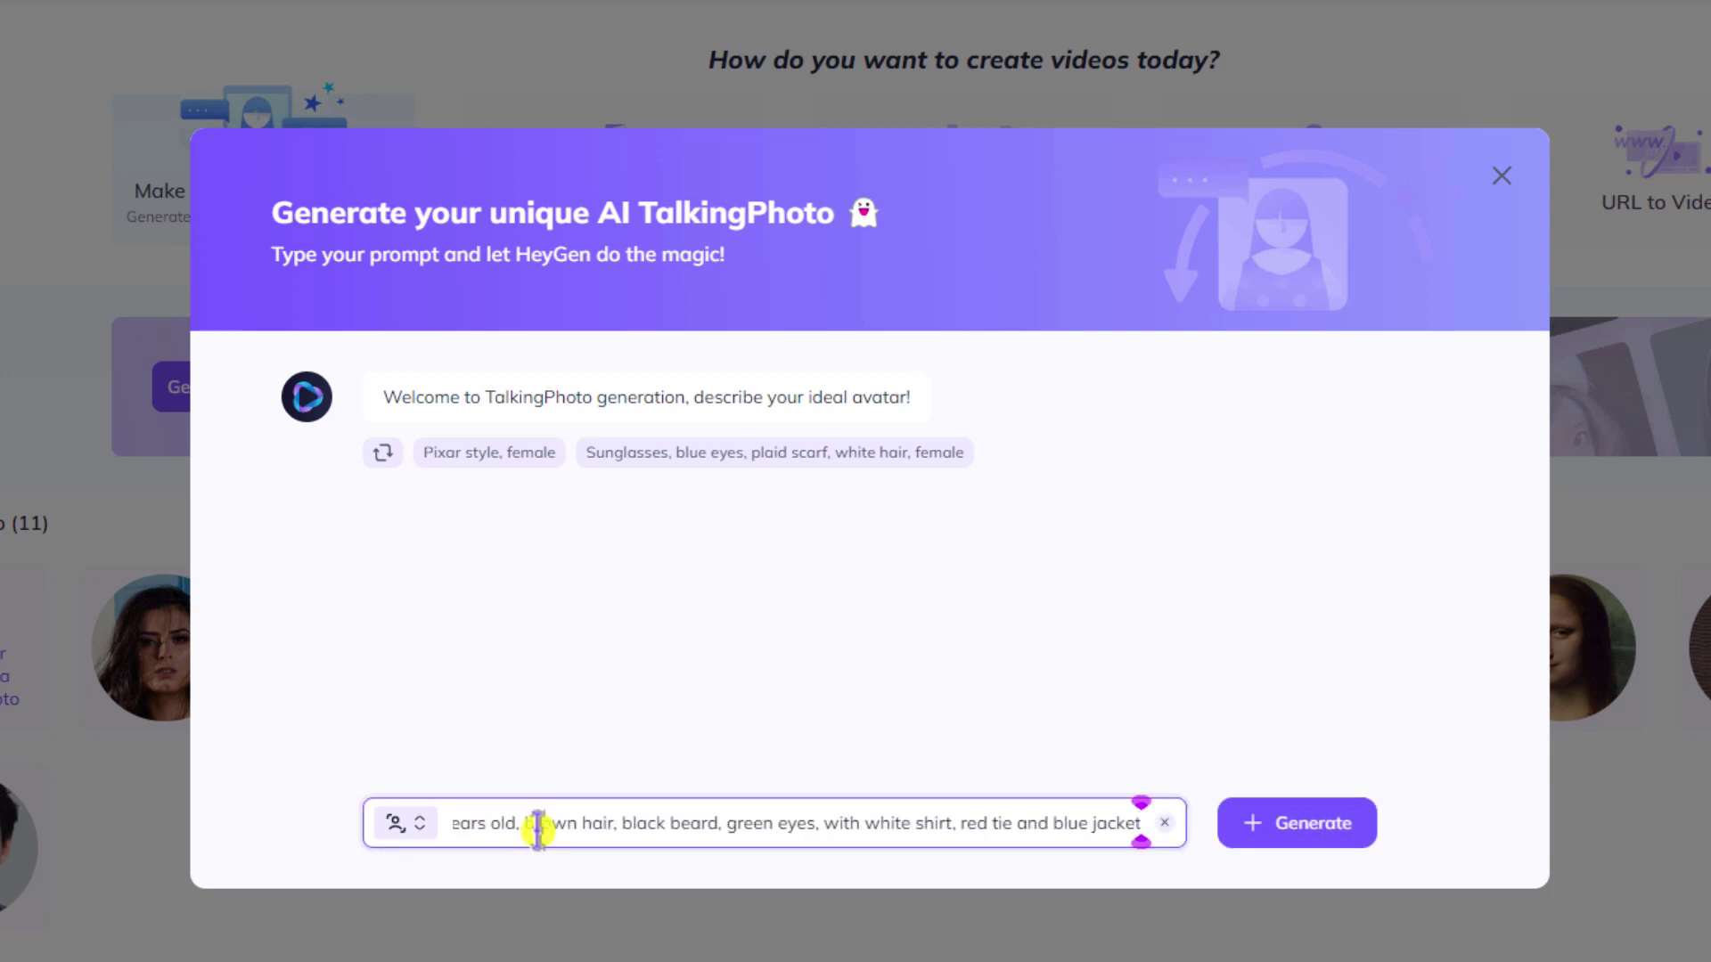
# Step: Read through the TalkingPhoto description from beginning to end to check its wording
pyautogui.press('Home')
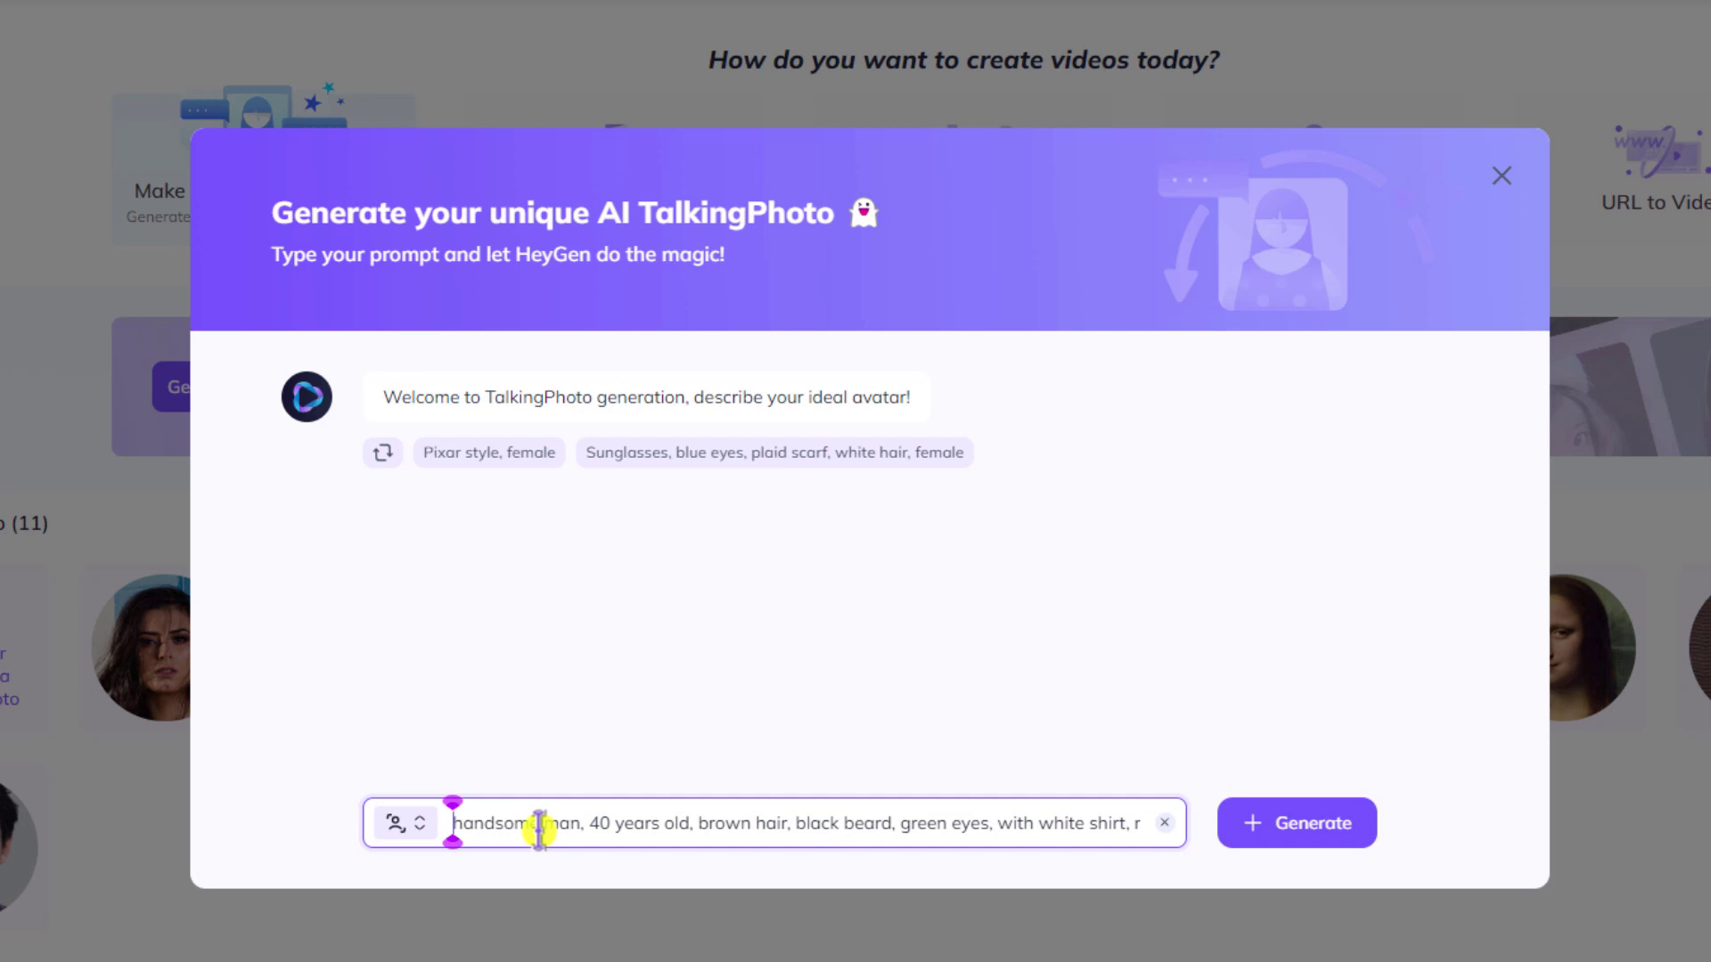
pyautogui.hotkey('ctrl', 'Right')
pyautogui.hotkey('ctrl', 'Right')
pyautogui.hotkey('ctrl', 'Right')
pyautogui.hotkey('ctrl', 'Right')
pyautogui.hotkey('ctrl', 'Right')
pyautogui.hotkey('ctrl', 'Right')
pyautogui.hotkey('ctrl', 'Right')
pyautogui.hotkey('ctrl', 'Right')
pyautogui.hotkey('ctrl', 'Right')
pyautogui.hotkey('ctrl', 'Right')
pyautogui.press('Right')
pyautogui.press('Right')
pyautogui.press('Right')
pyautogui.press('Right')
pyautogui.press('Right')
pyautogui.press('Right')
pyautogui.press('Right')
pyautogui.press('Right')
pyautogui.press('Right')
pyautogui.press('Right')
pyautogui.press('Right')
pyautogui.press('Right')
pyautogui.press('Right')
pyautogui.press('Right')
pyautogui.press('Right')
pyautogui.press('Right')
pyautogui.press('Right')
pyautogui.press('Right')
pyautogui.press('Right')
pyautogui.press('Right')
pyautogui.press('Right')
pyautogui.press('Right')
pyautogui.press('Right')
pyautogui.press('Right')
pyautogui.press('Right')
pyautogui.press('Right')
pyautogui.press('Right')
pyautogui.press('Right')
pyautogui.press('Right')
pyautogui.press('Right')
pyautogui.press('Right')
pyautogui.write('and blue jacke')
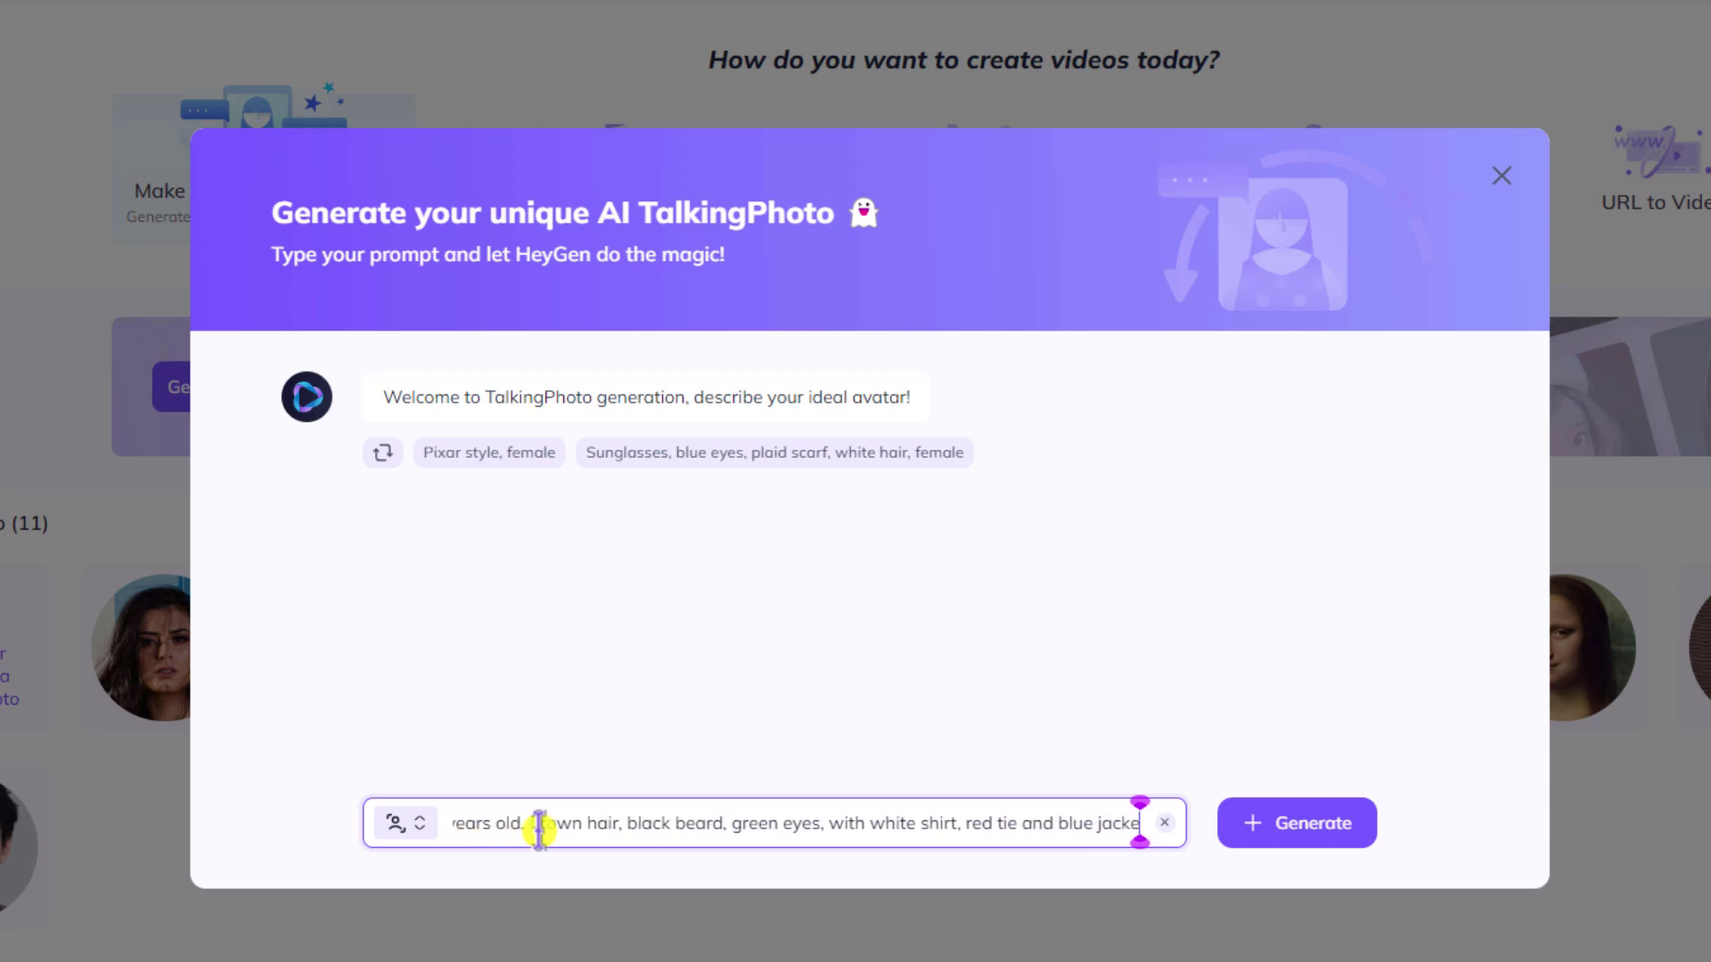
pyautogui.write('t')
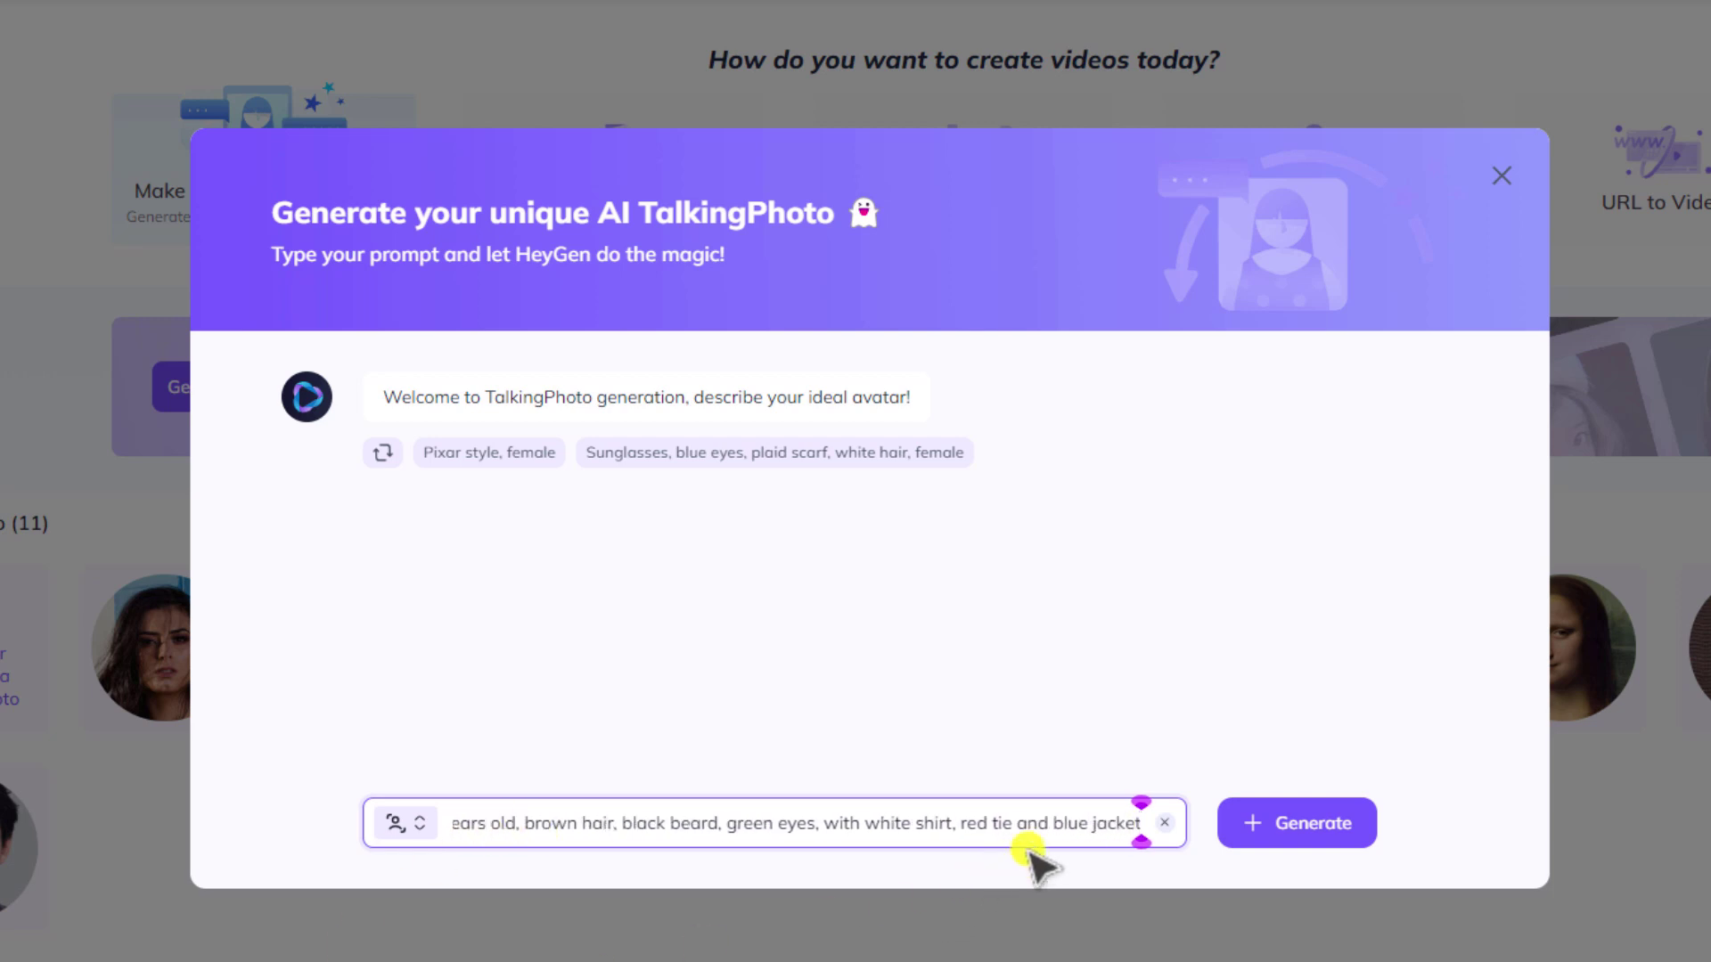
# Step: Generate the TalkingPhotos from the description, save all four portraits and close the generator
pyautogui.click(1325, 829)
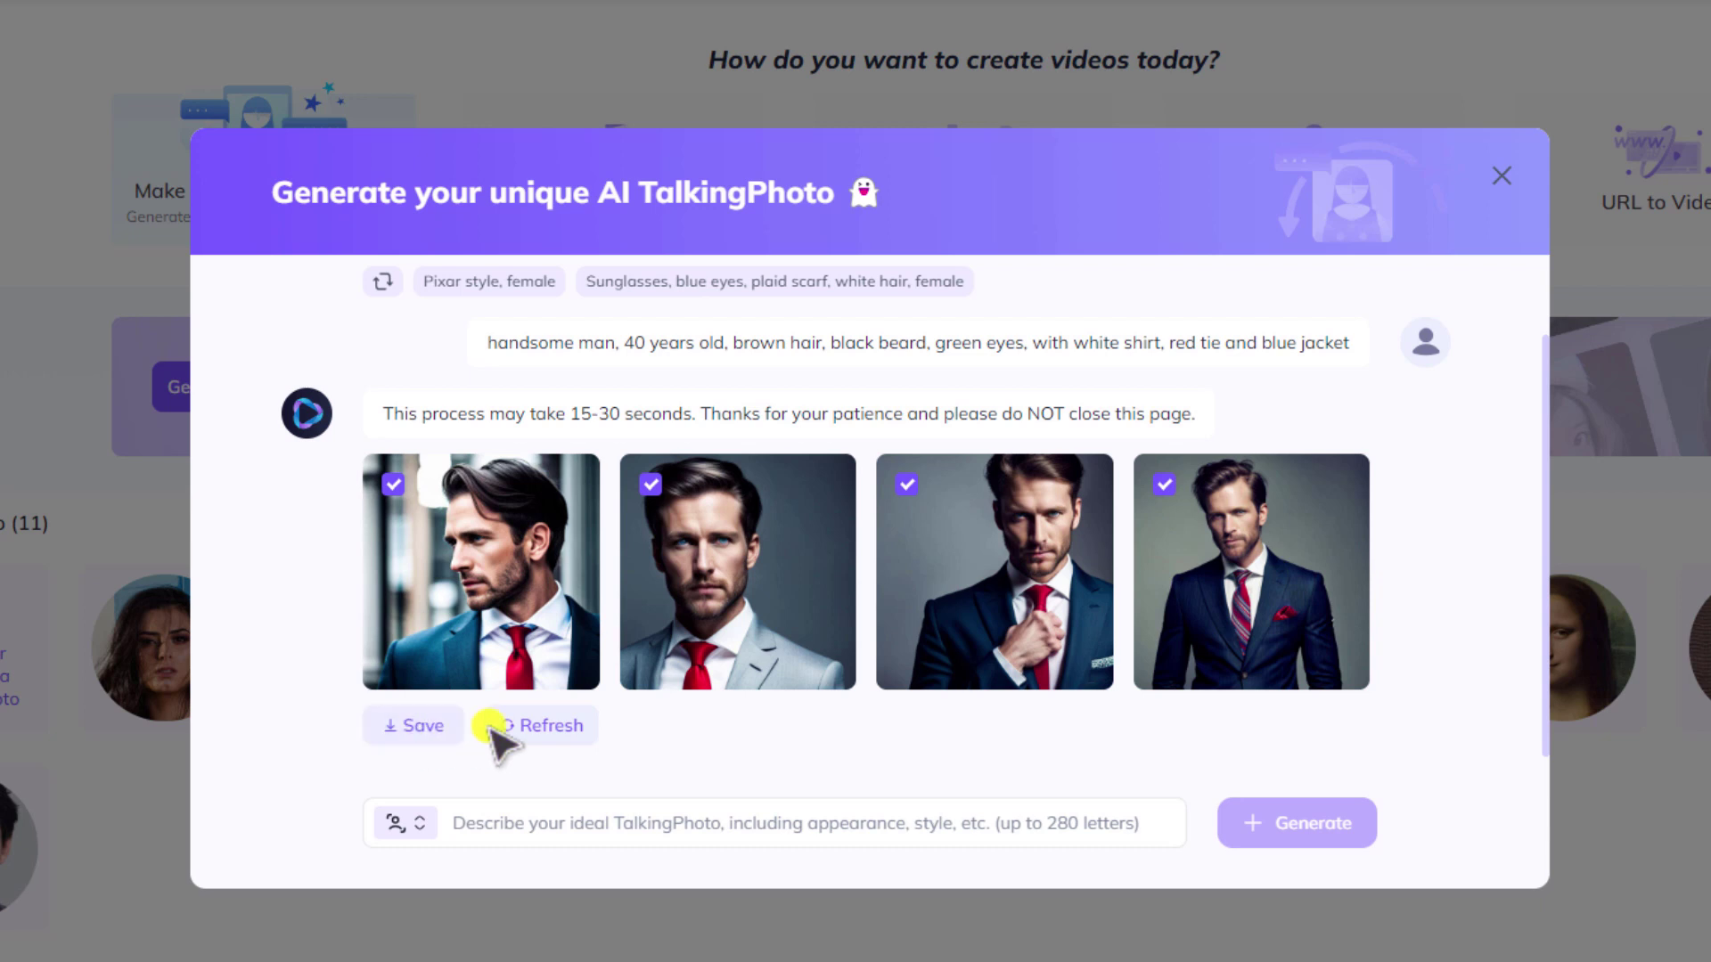
pyautogui.click(428, 725)
pyautogui.click(1501, 176)
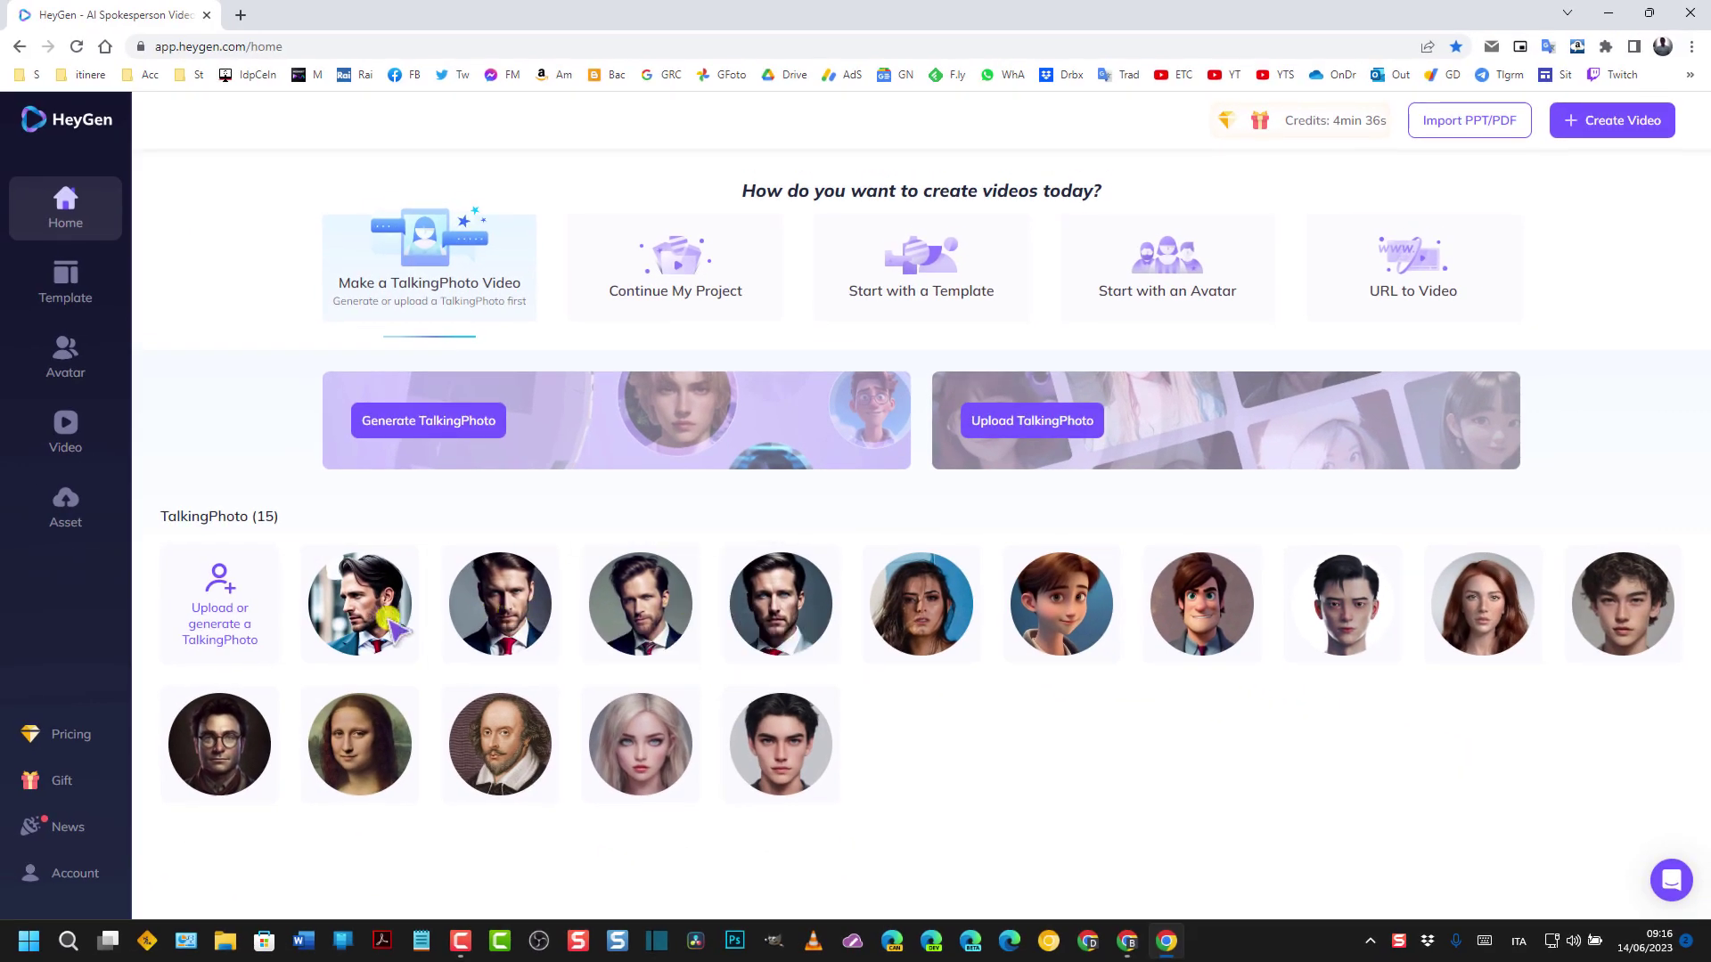
# Step: Create a landscape video with the generated TalkingPhoto of the front-facing man in a light grey jacket and red tie
pyautogui.moveTo(822, 597)
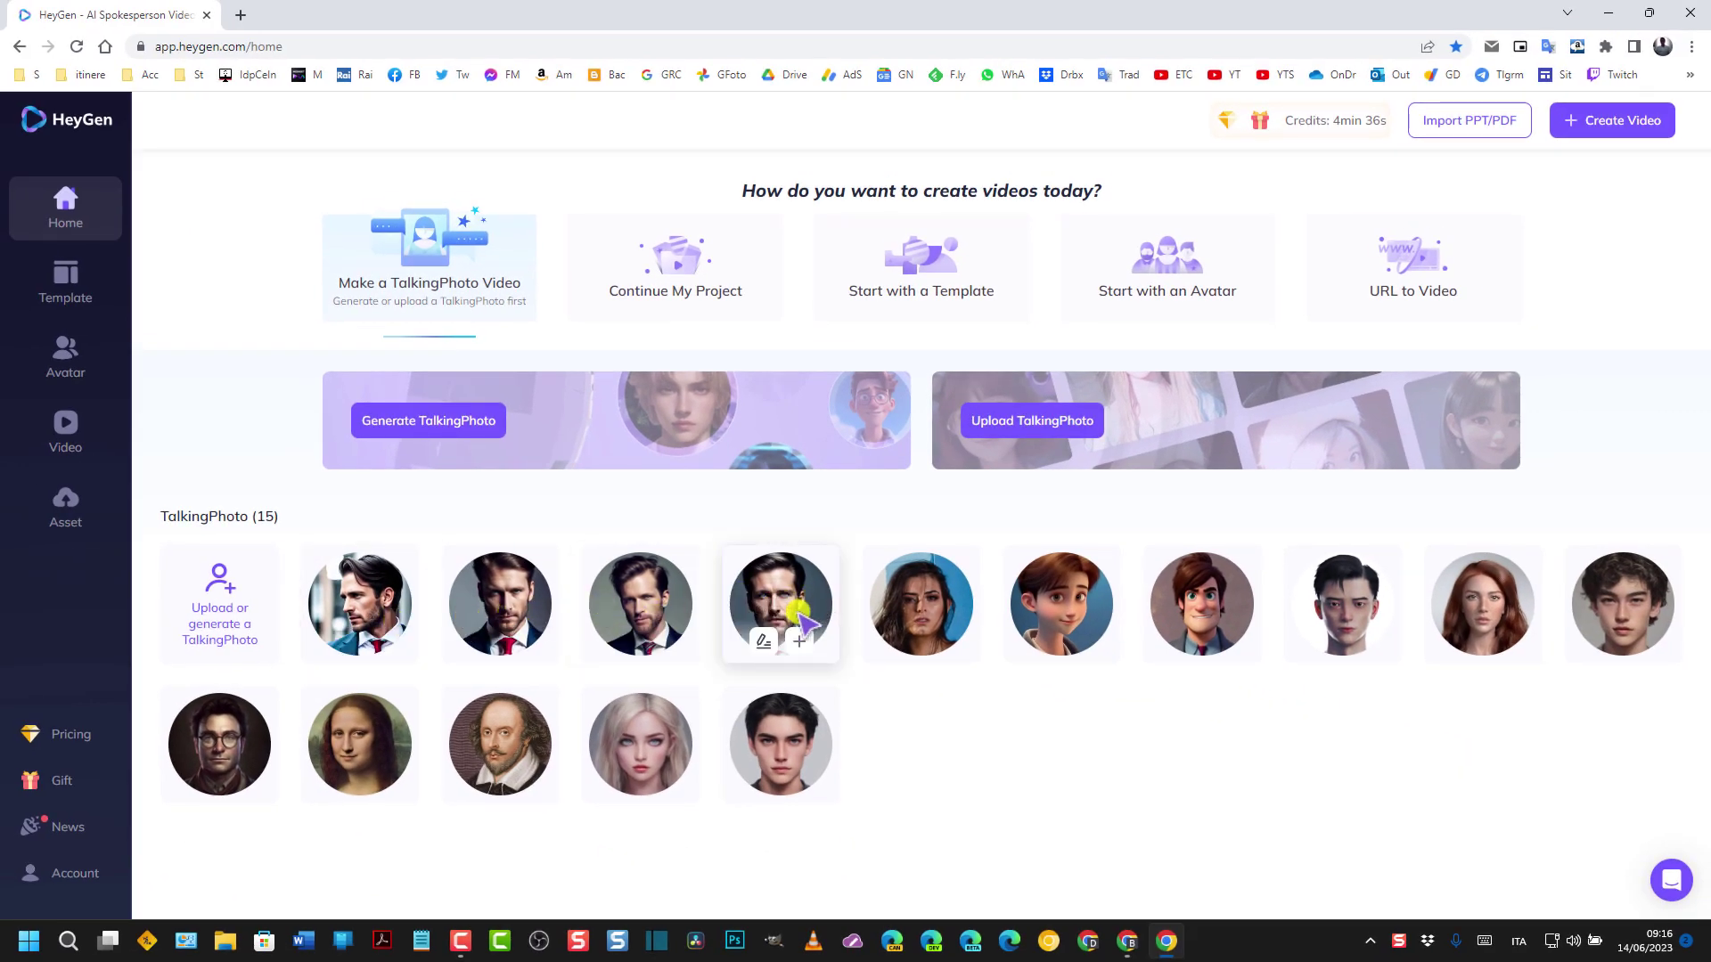
pyautogui.moveTo(499, 588)
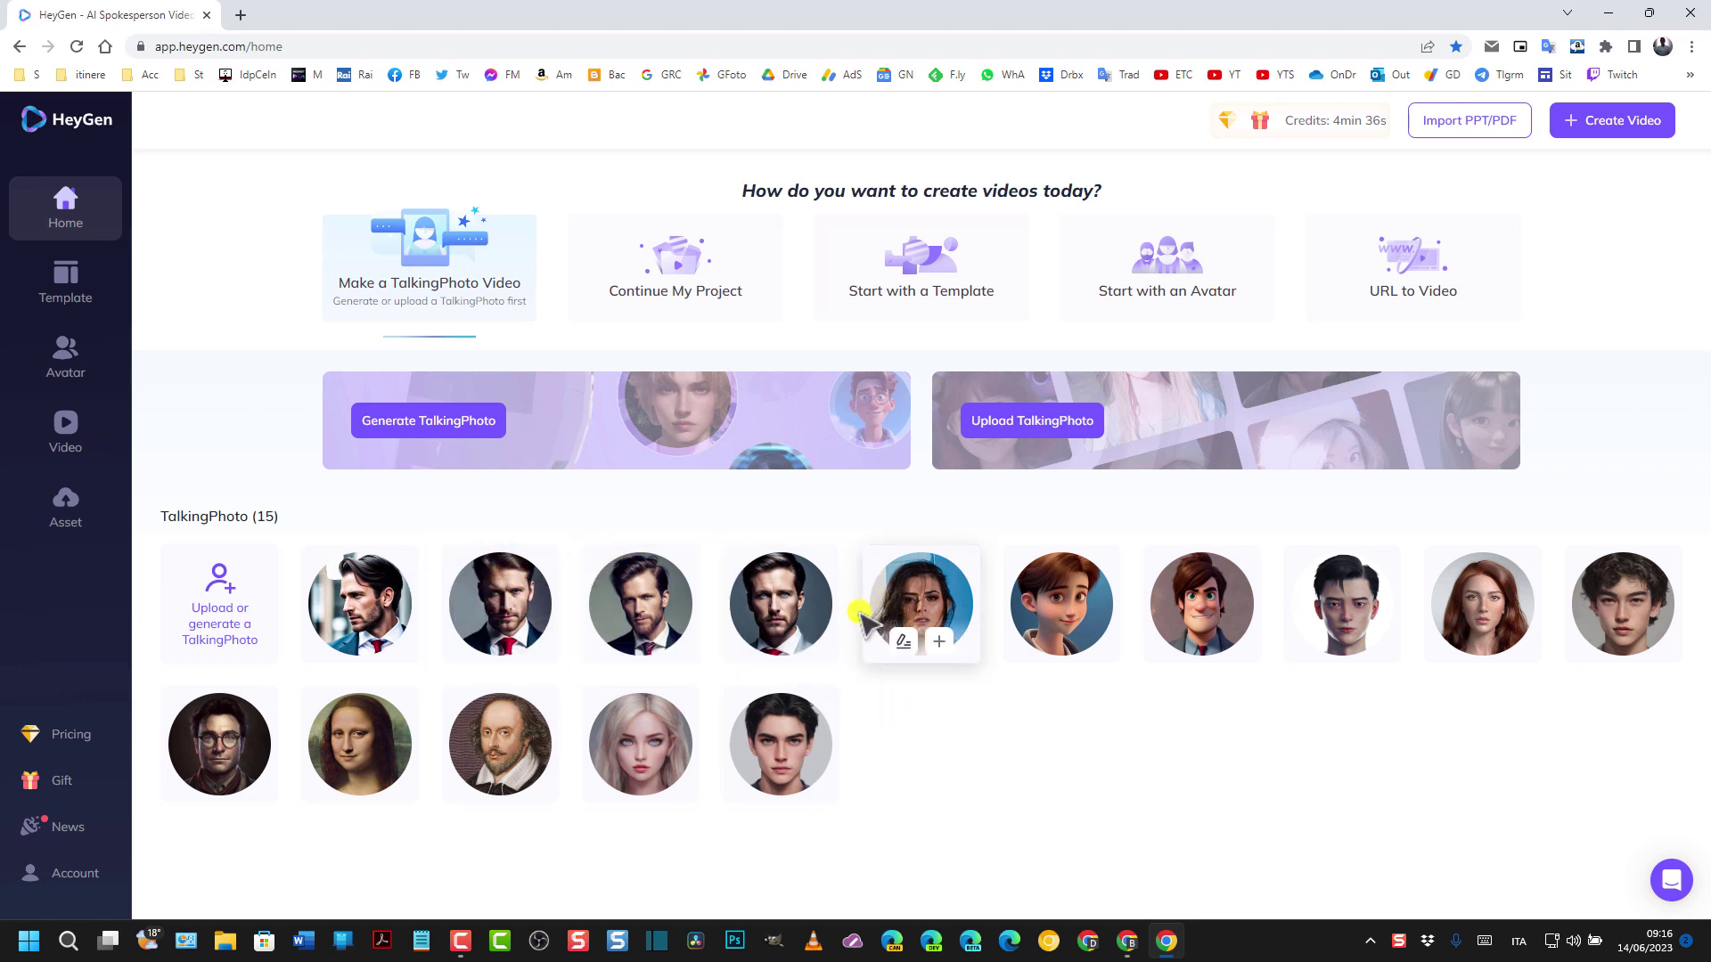
pyautogui.moveTo(766, 646)
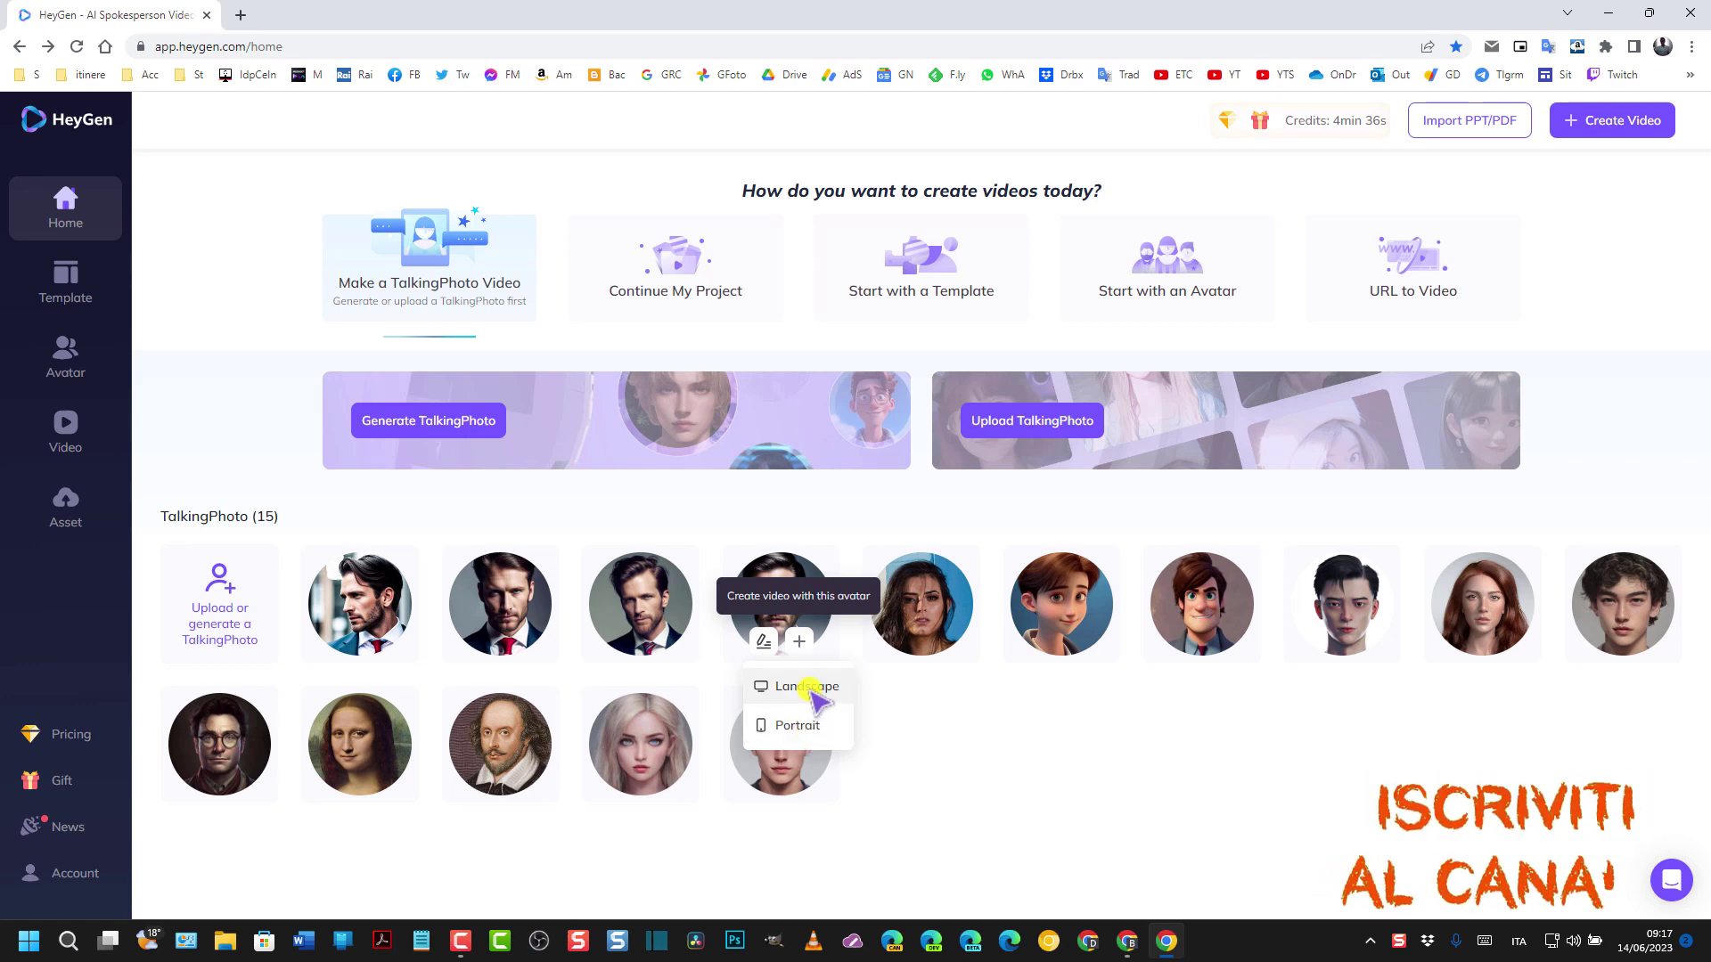
pyautogui.click(807, 687)
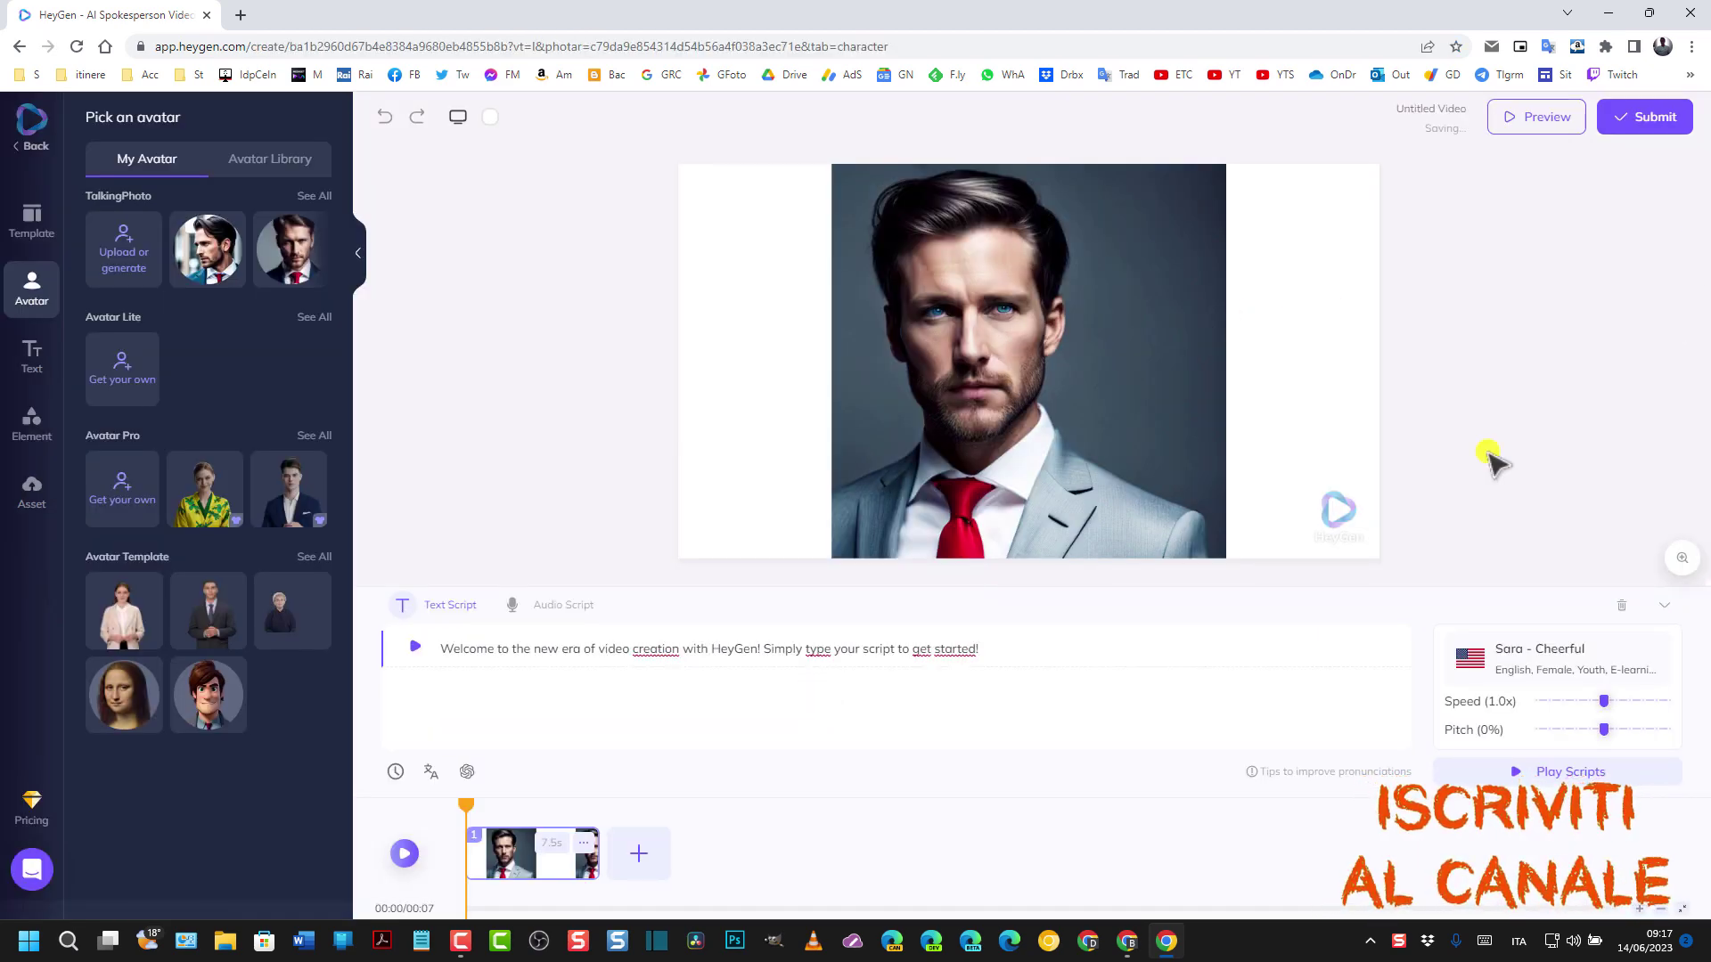
# Step: Enter script: "Buongiorno. Benvenuti nello strumento per la creazione di avatar parlanti partendo da una descrizione o da una immagine. Io sono un avatar creato con una descrizione."
pyautogui.moveTo(441, 648); pyautogui.dragTo(952, 649)
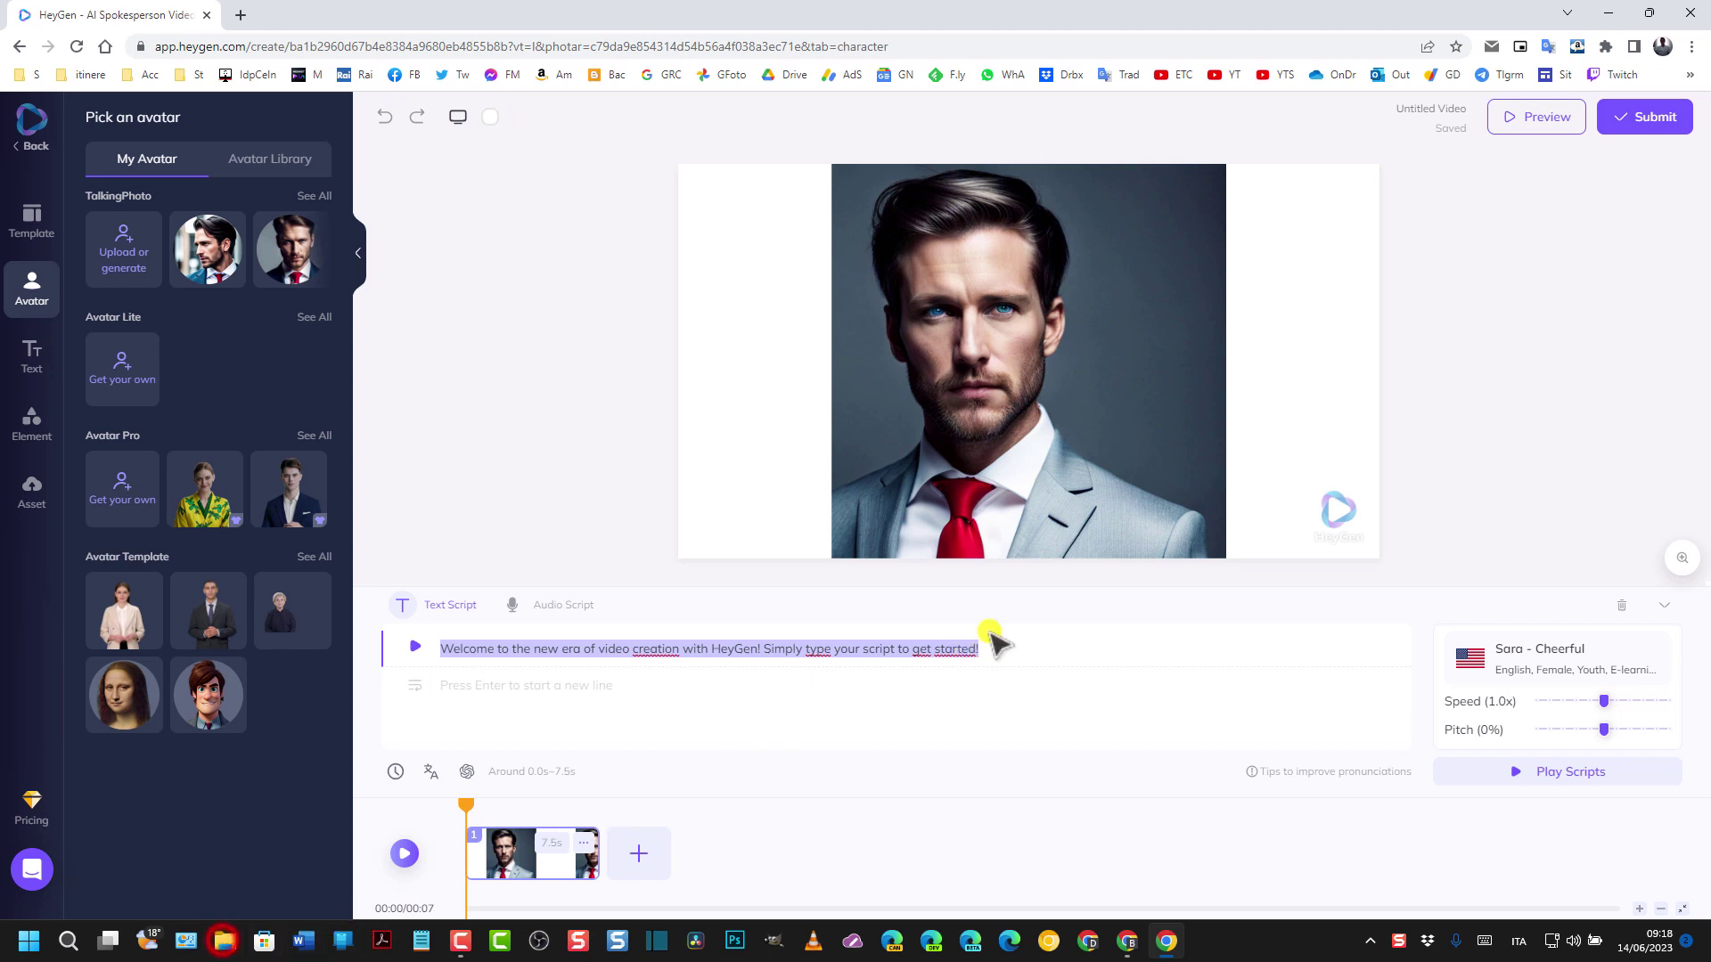
pyautogui.press('Delete')
pyautogui.write('Buongiorno. Benvenuti nello strumento per la creazione di avatar parlanti partendo da una descrizione o da una immagine. Io sono un avatar creato con una descrizione.')
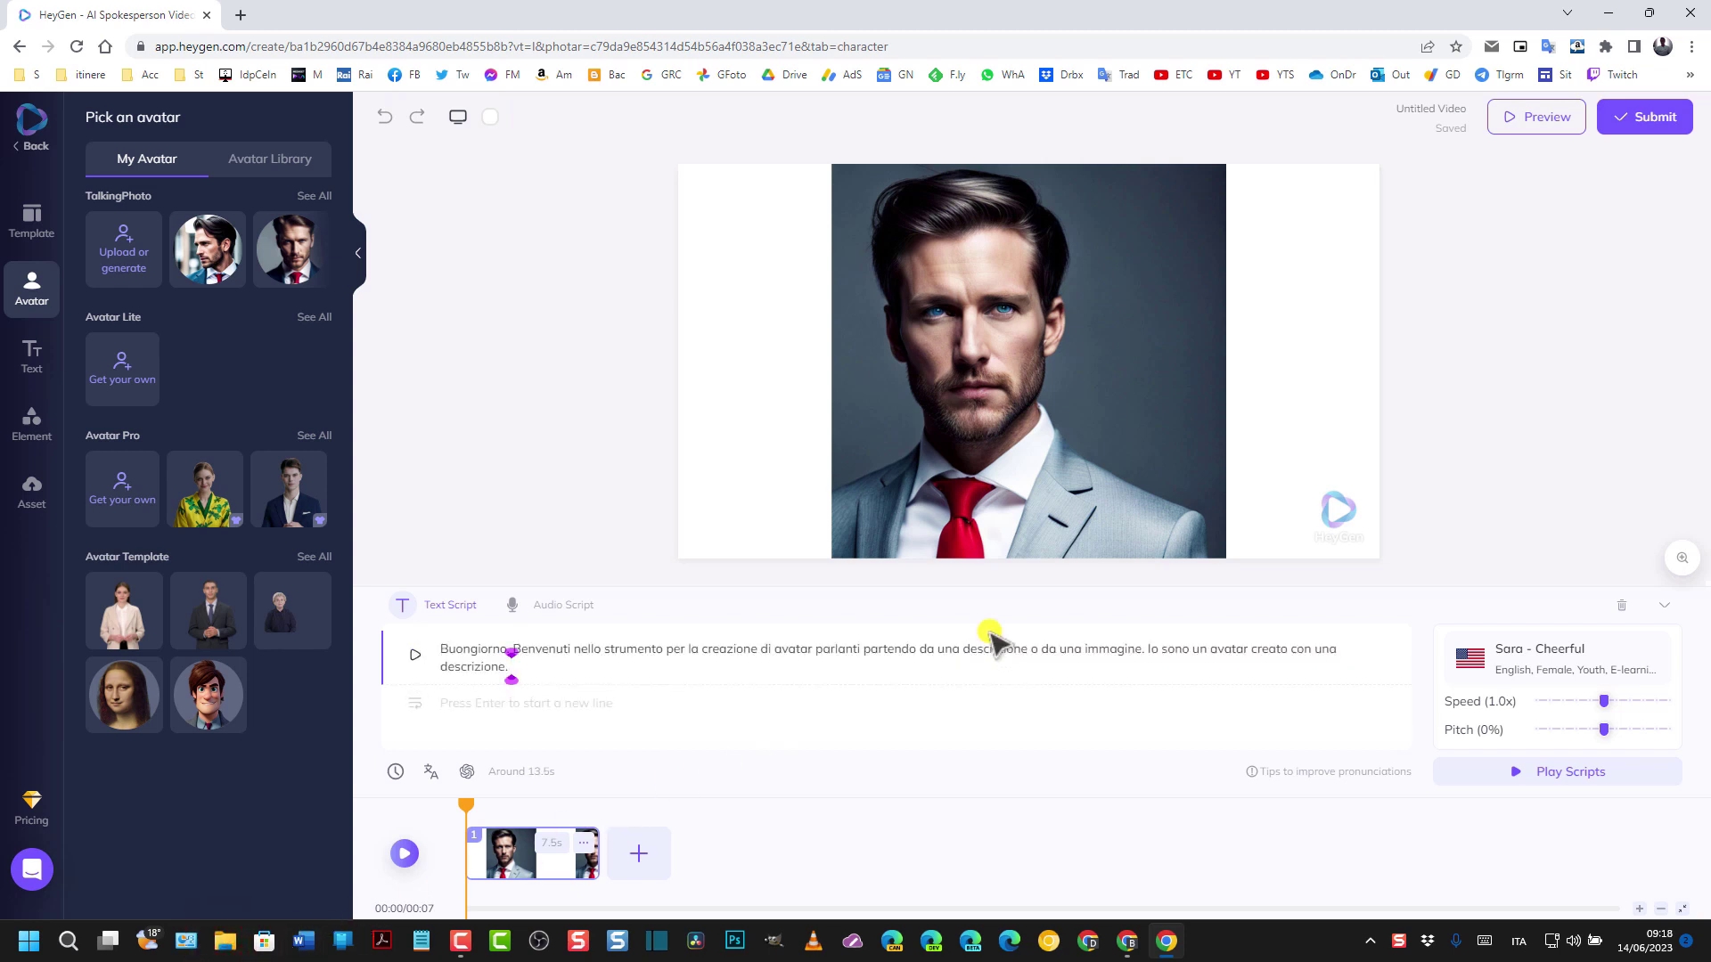
# Step: Listen to the script, change its voice to the Italian male "Diego - Natural", and listen to it again
pyautogui.click(414, 657)
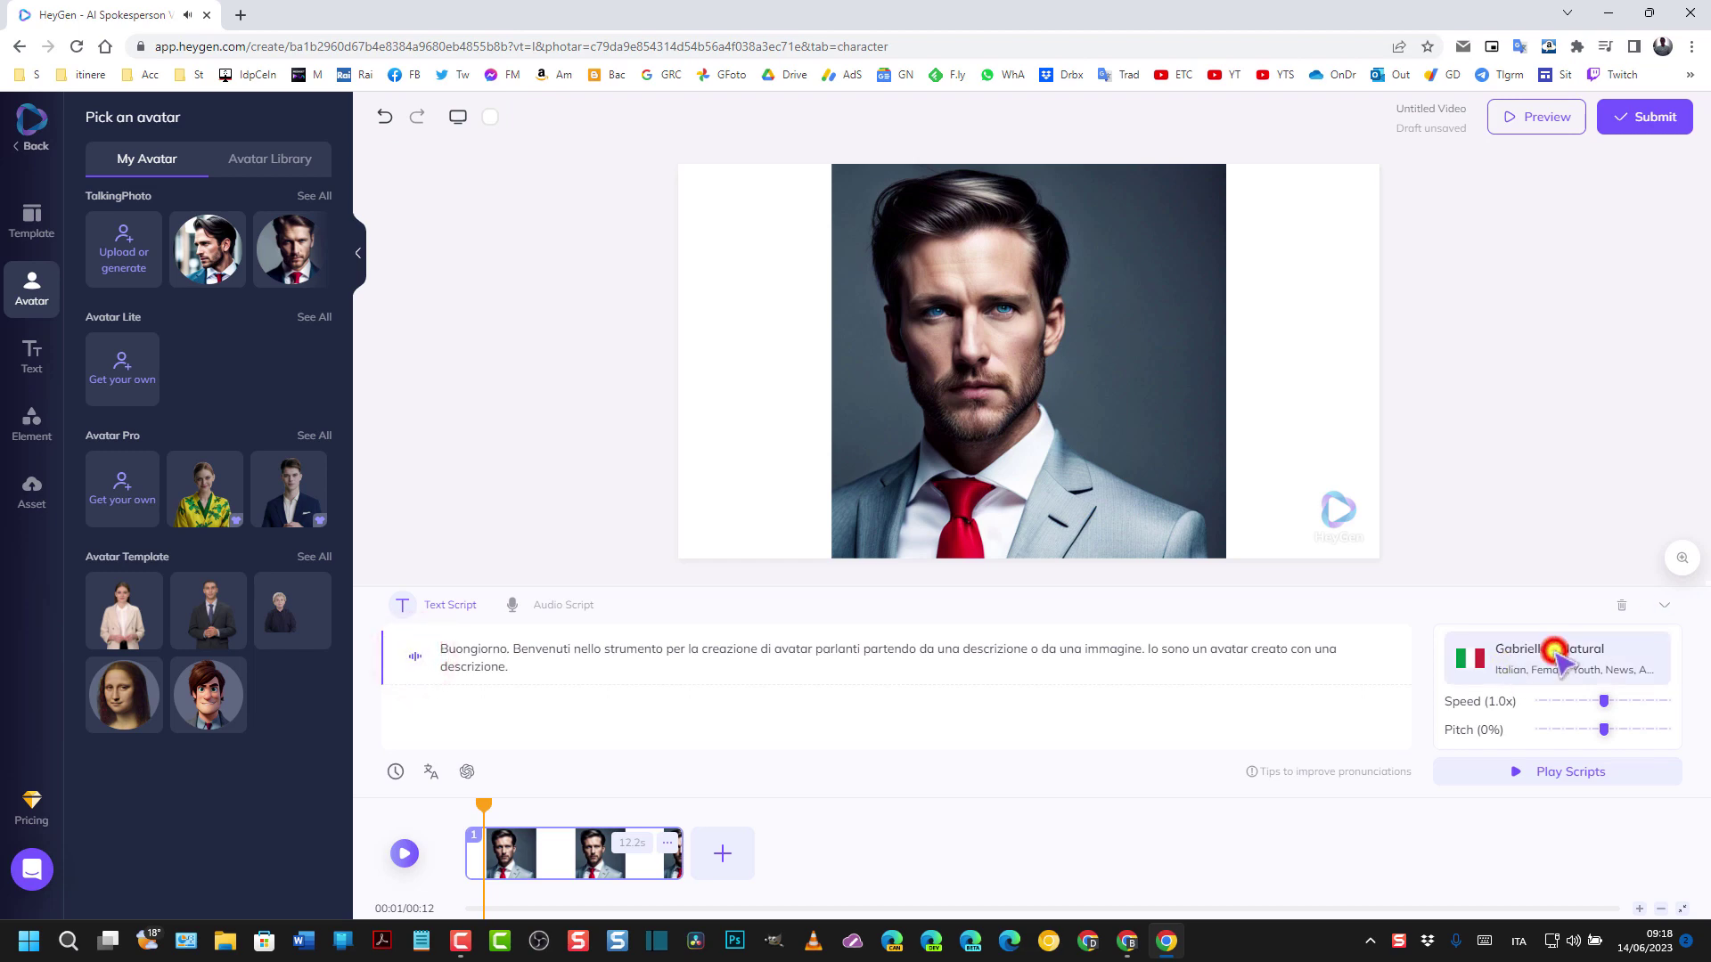
pyautogui.click(1557, 658)
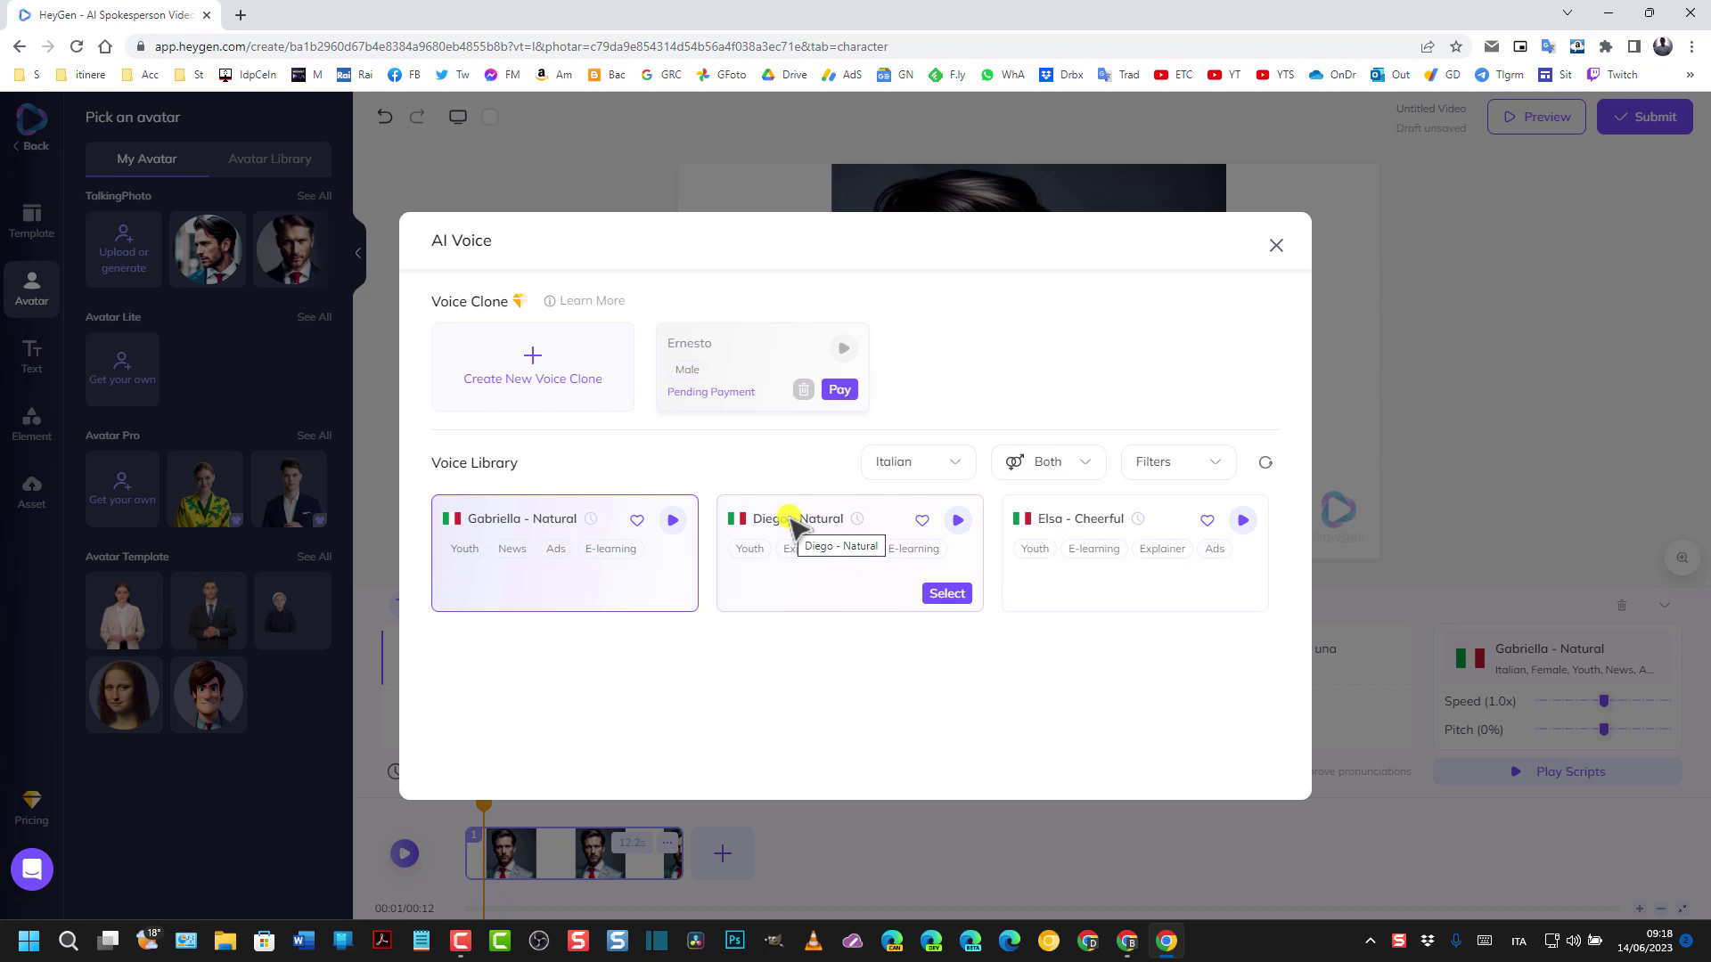
pyautogui.click(947, 593)
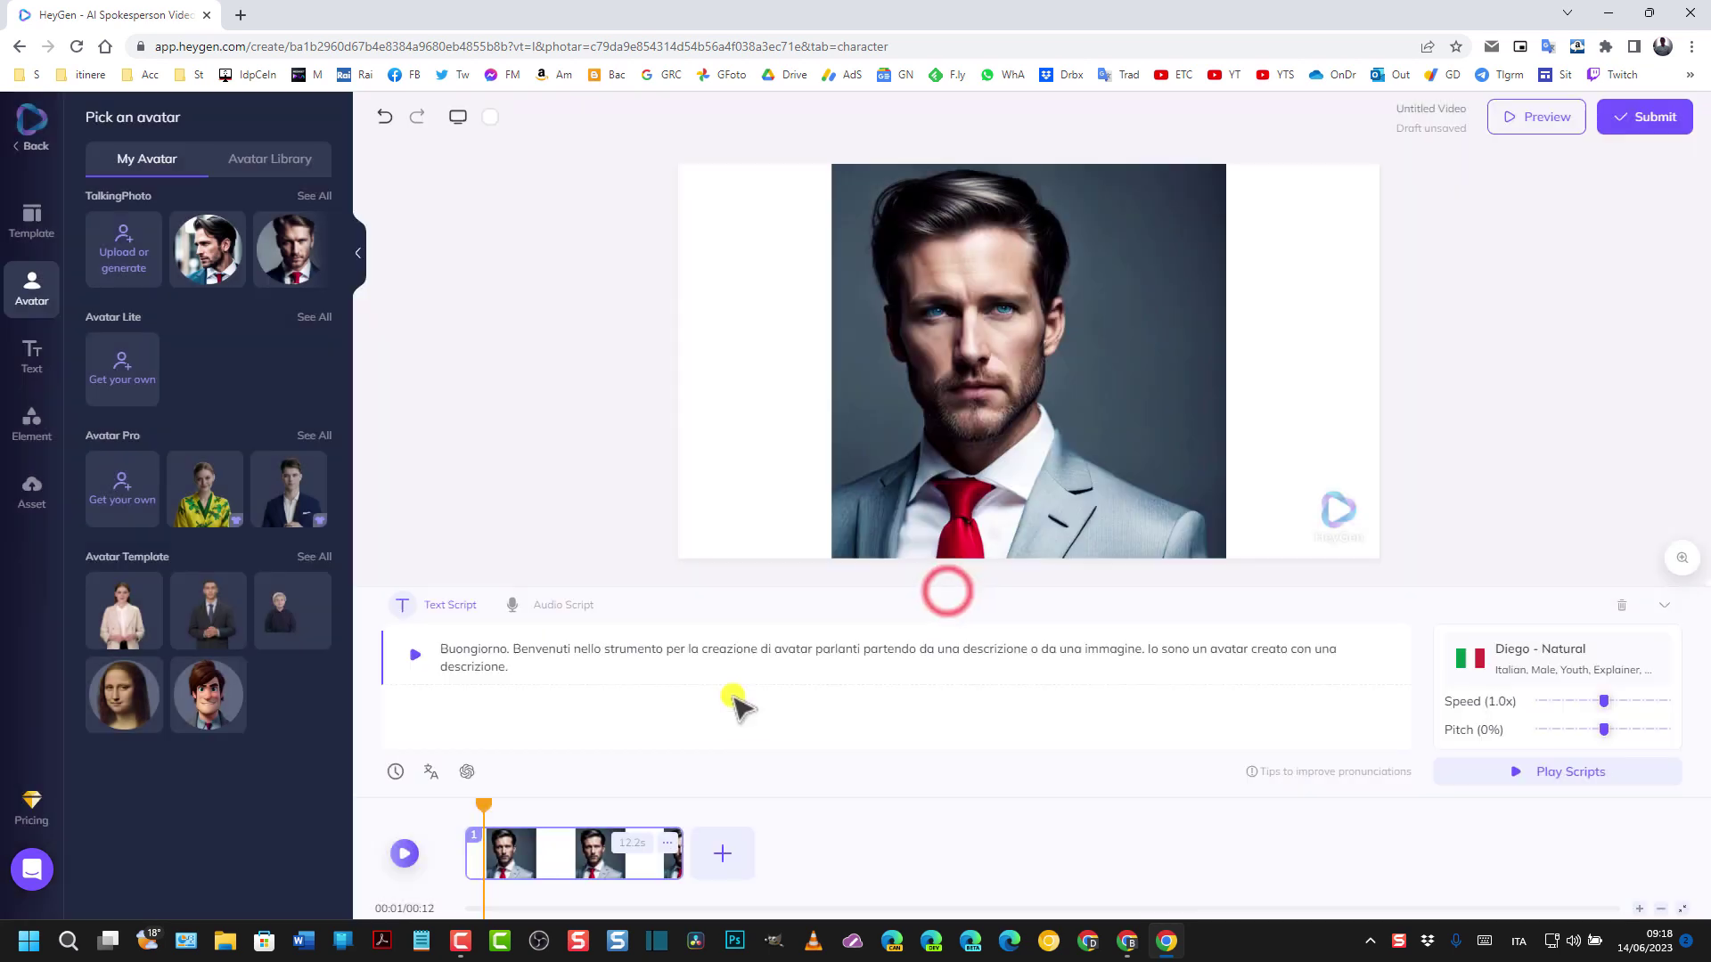
pyautogui.click(415, 658)
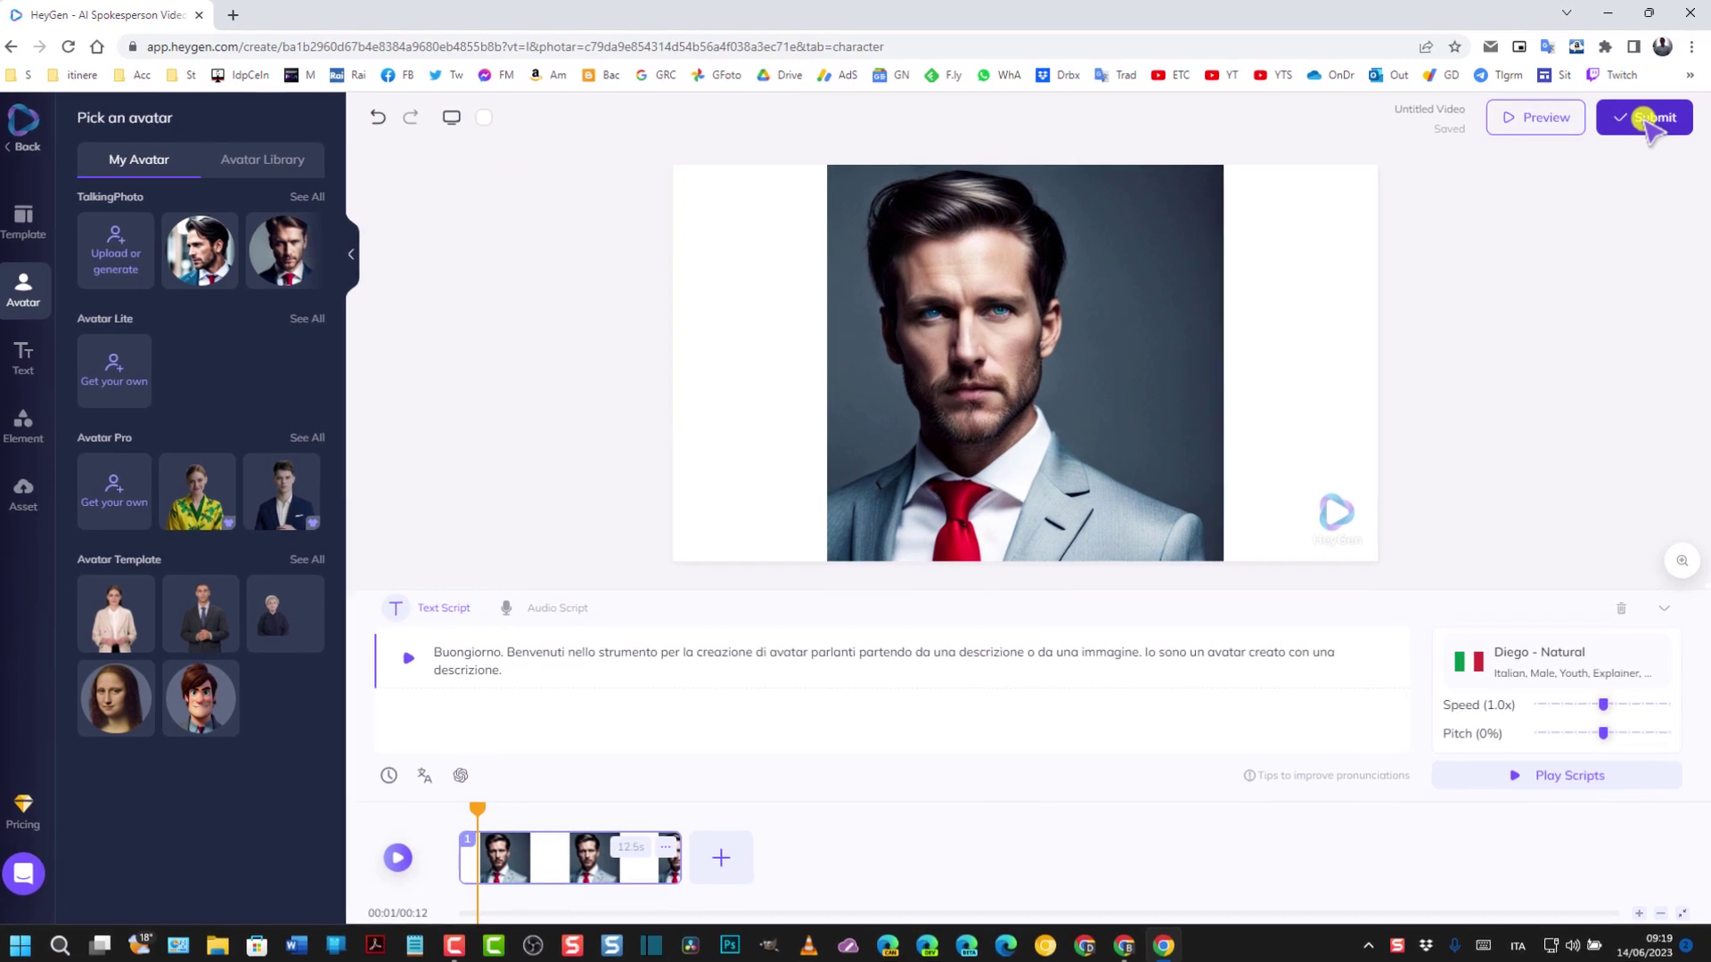
# Step: Submit the avatar video for production, confirming the credit use, and rename the resulting video "Avatar parlante"
pyautogui.click(1648, 119)
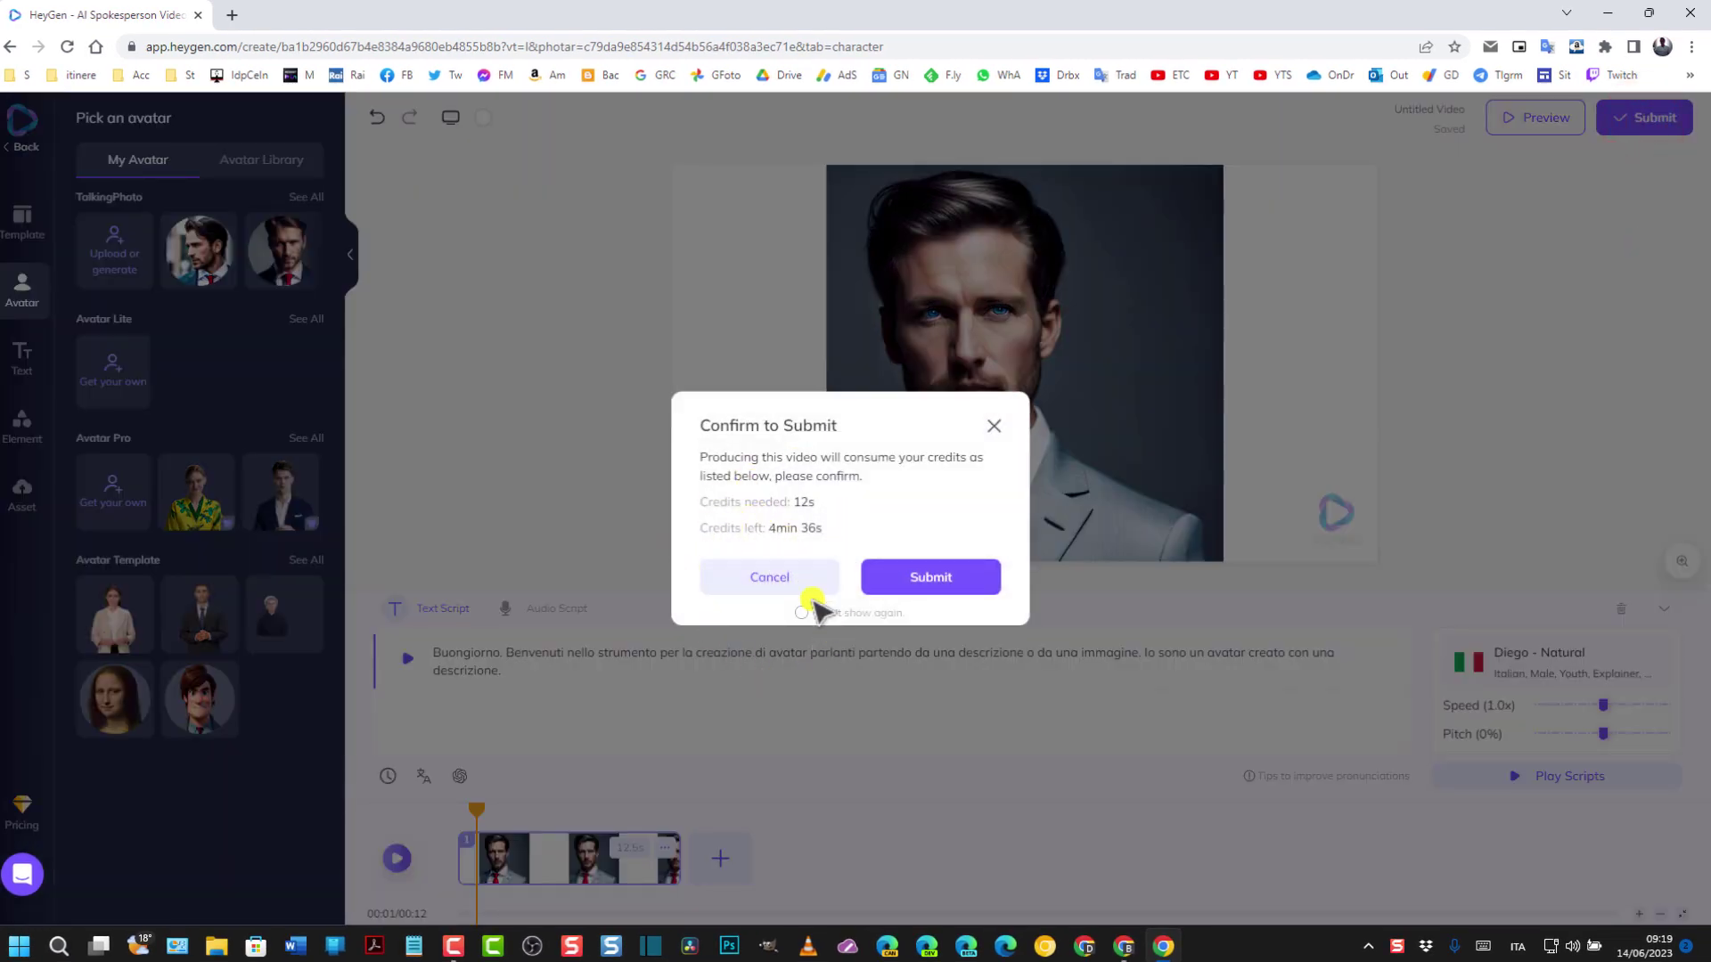
pyautogui.click(933, 577)
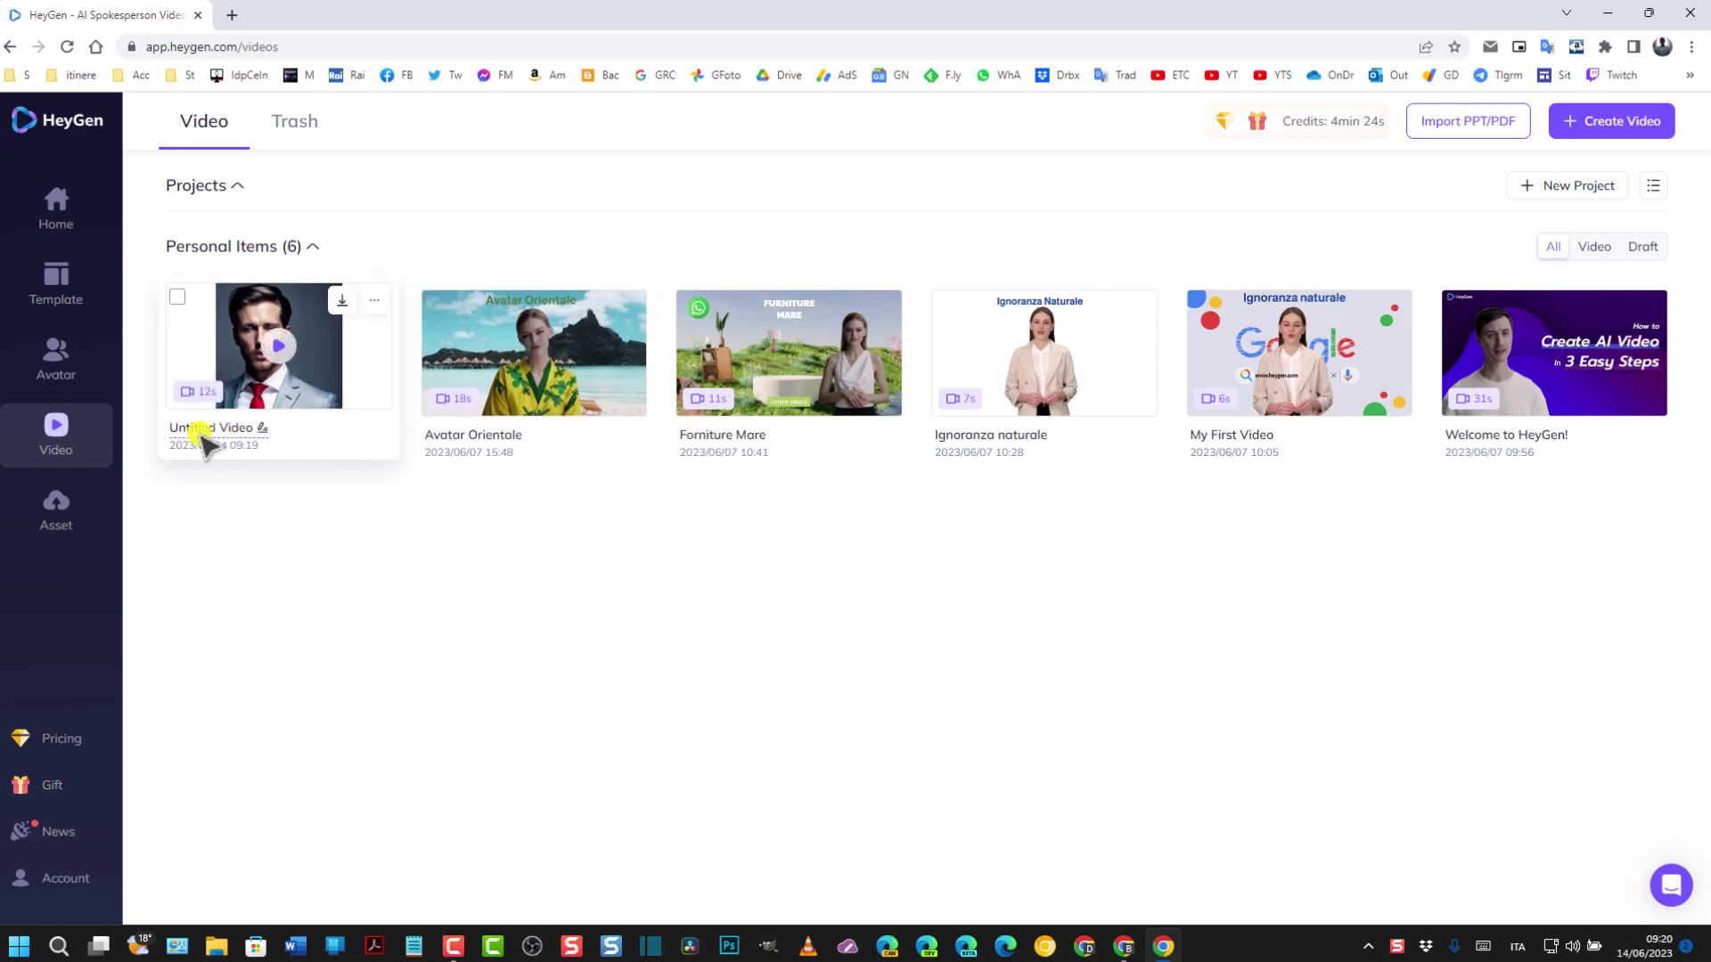
pyautogui.click(261, 427)
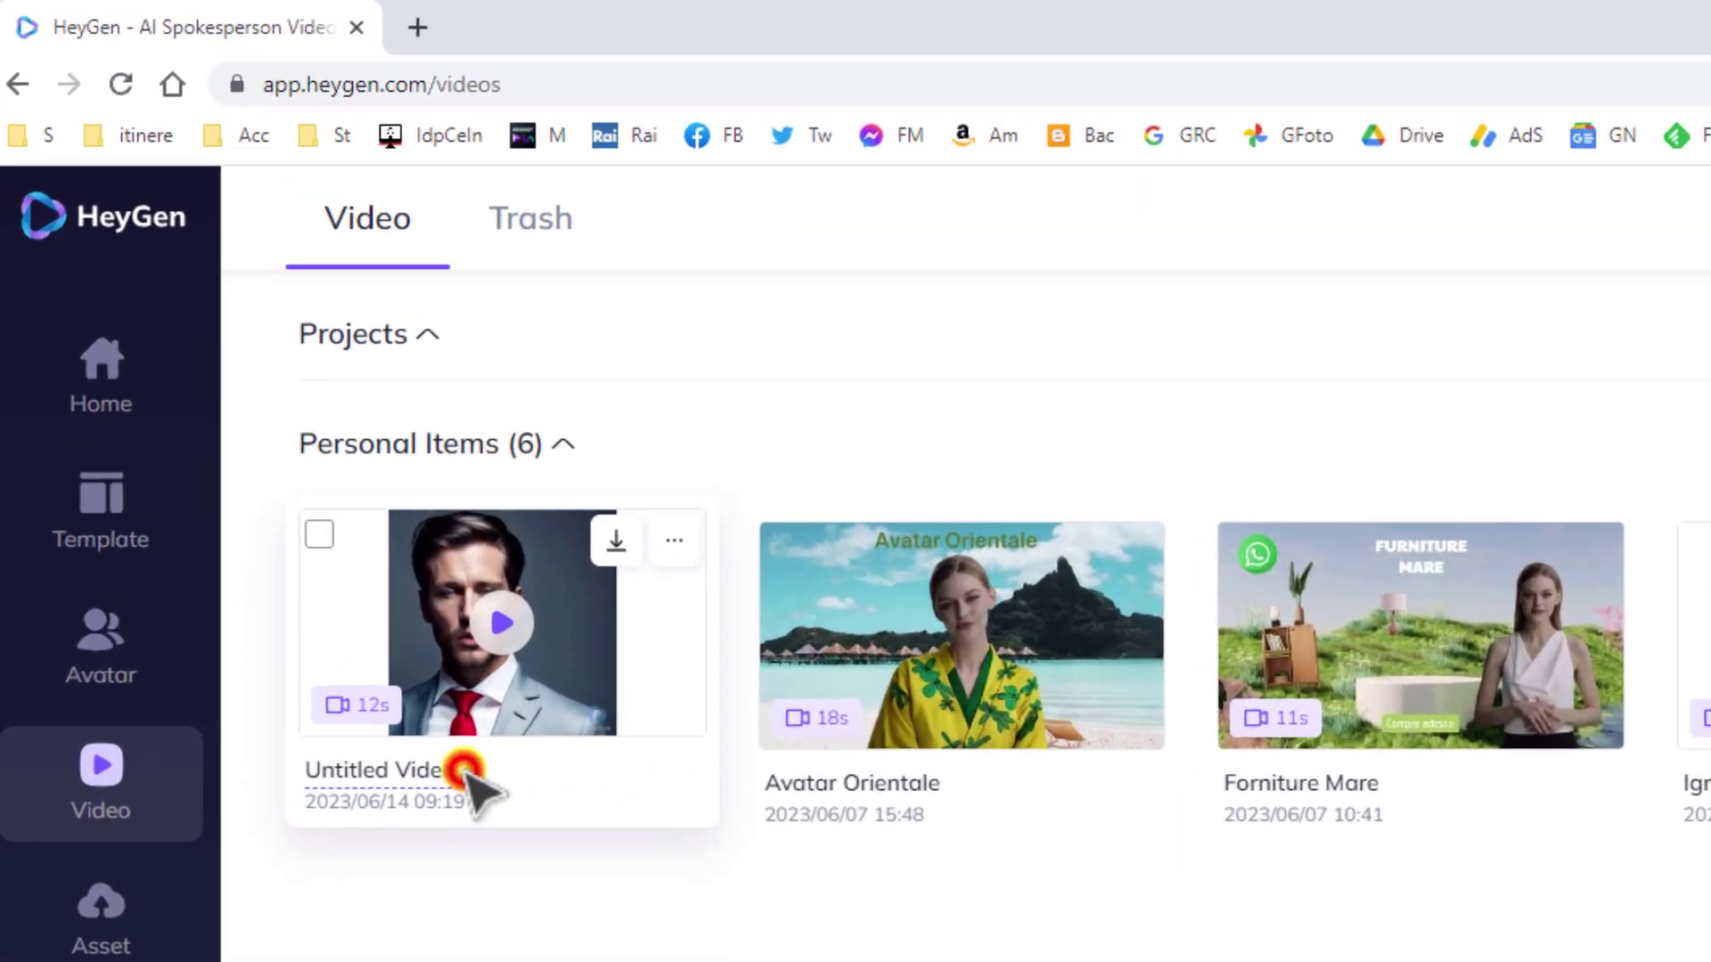
pyautogui.write('Avatar')
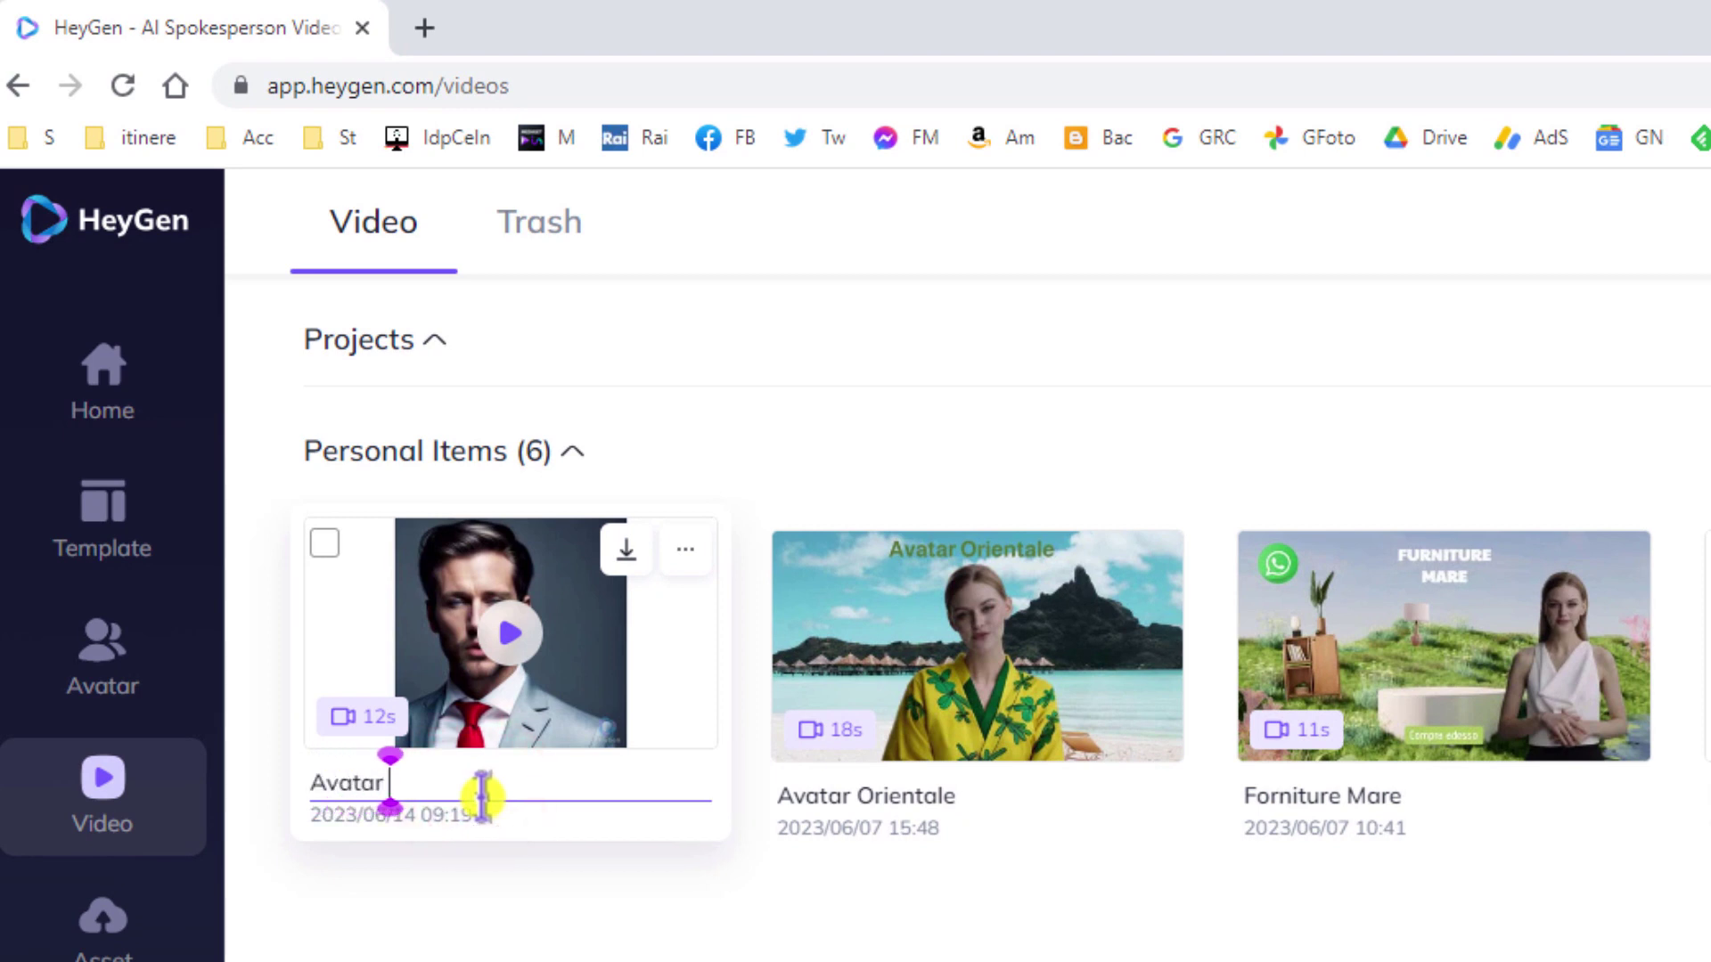
pyautogui.write(' parlant')
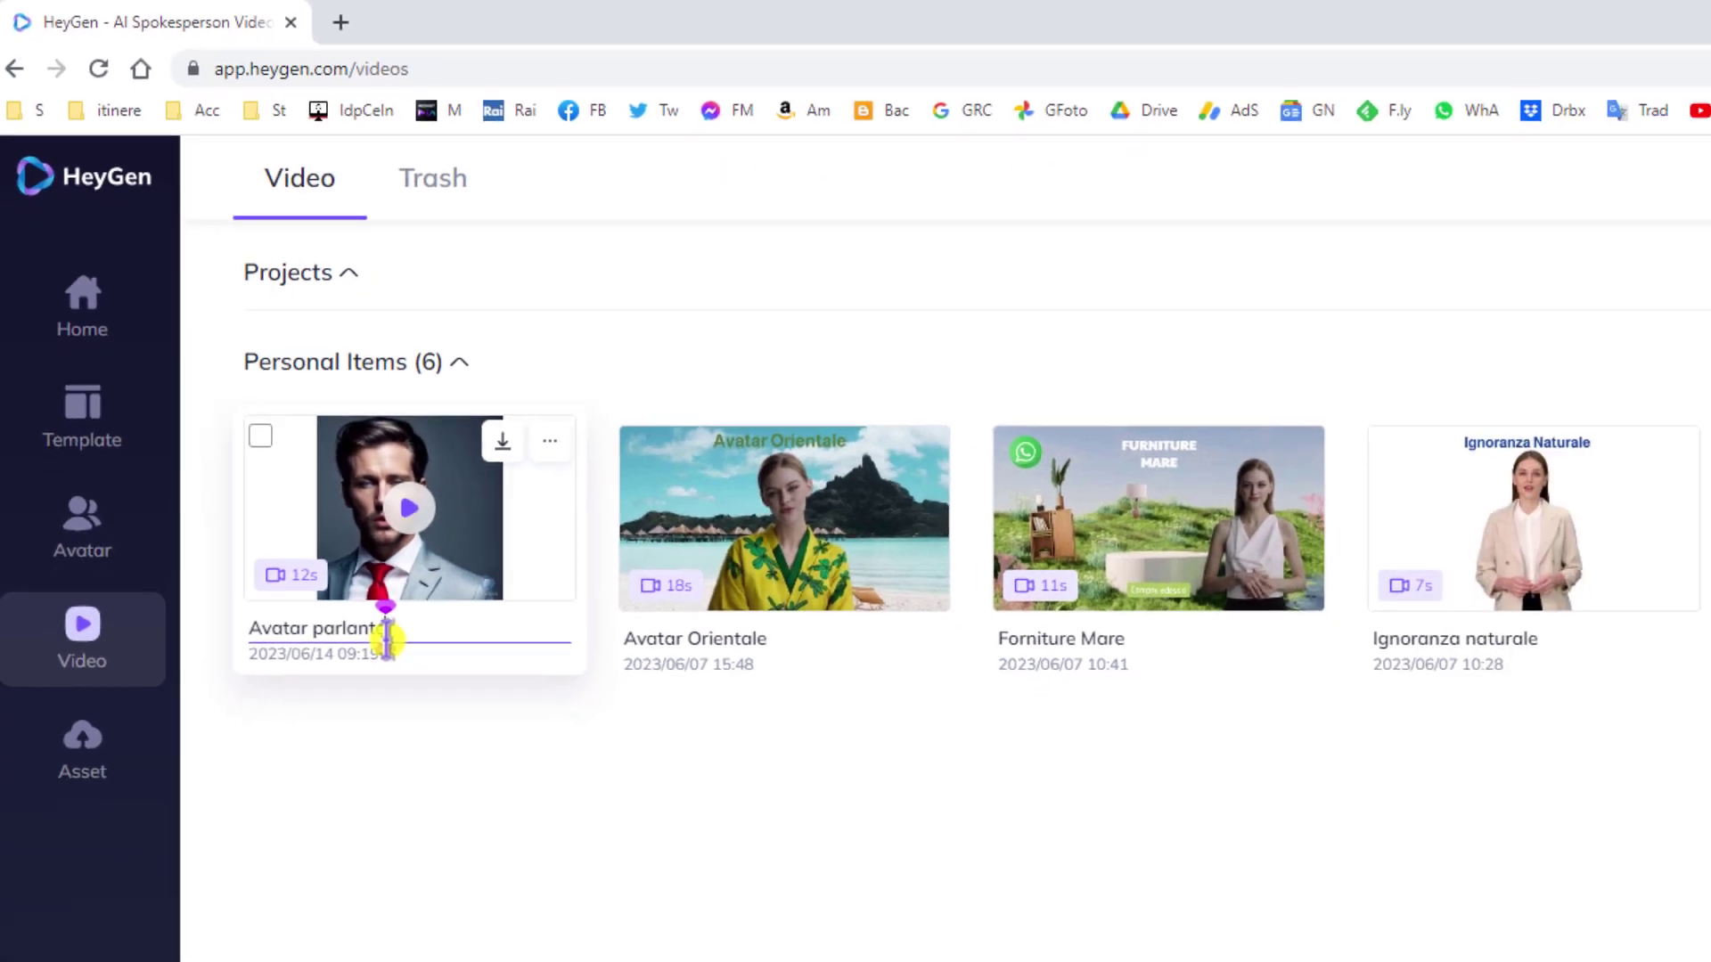
pyautogui.write('e')
pyautogui.press('Return')
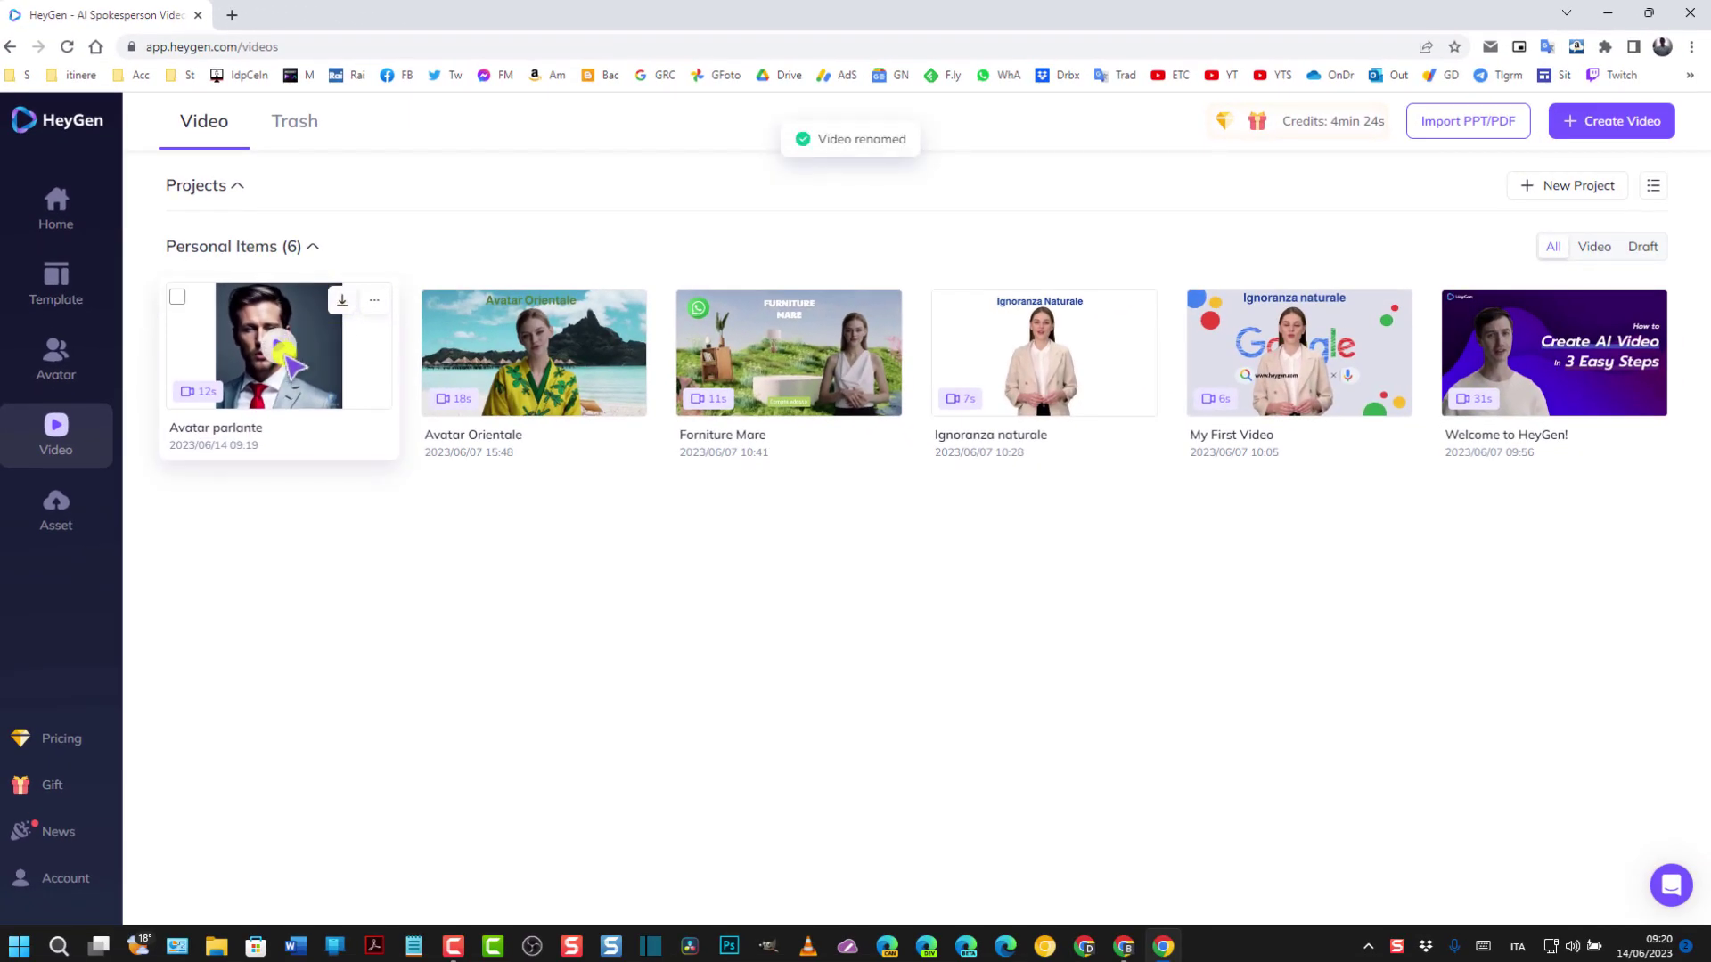
# Step: Play the finished "Avatar parlante" video online and return to the video list
pyautogui.click(282, 351)
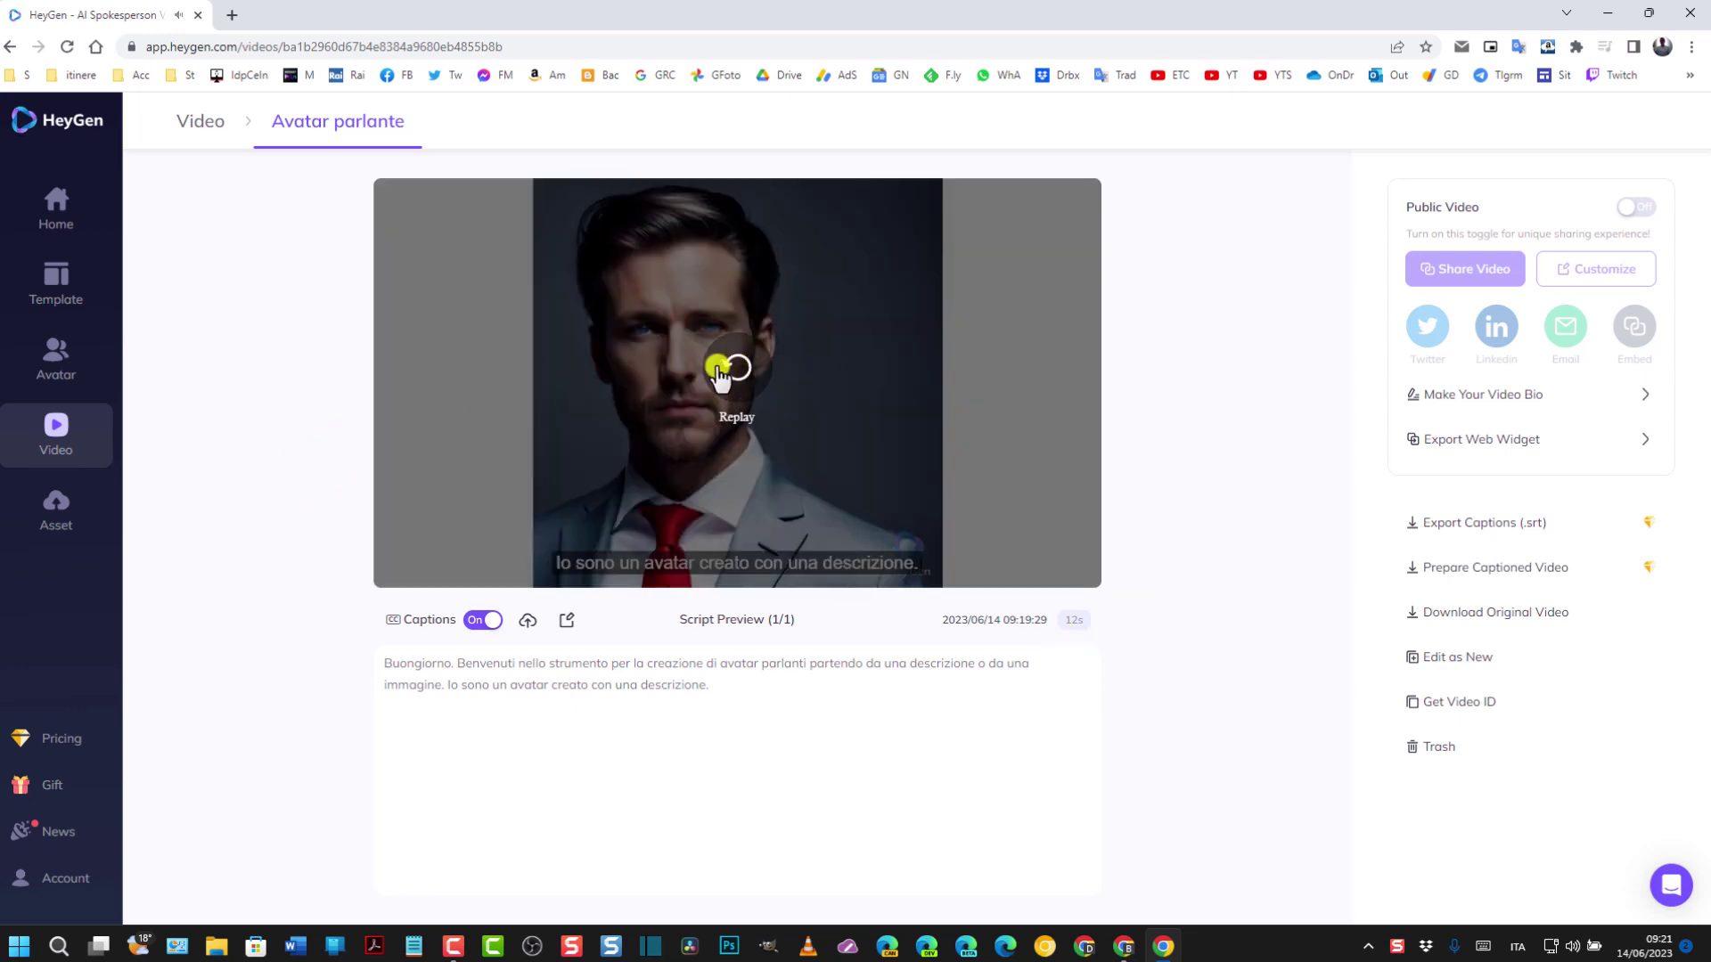
pyautogui.click(220, 120)
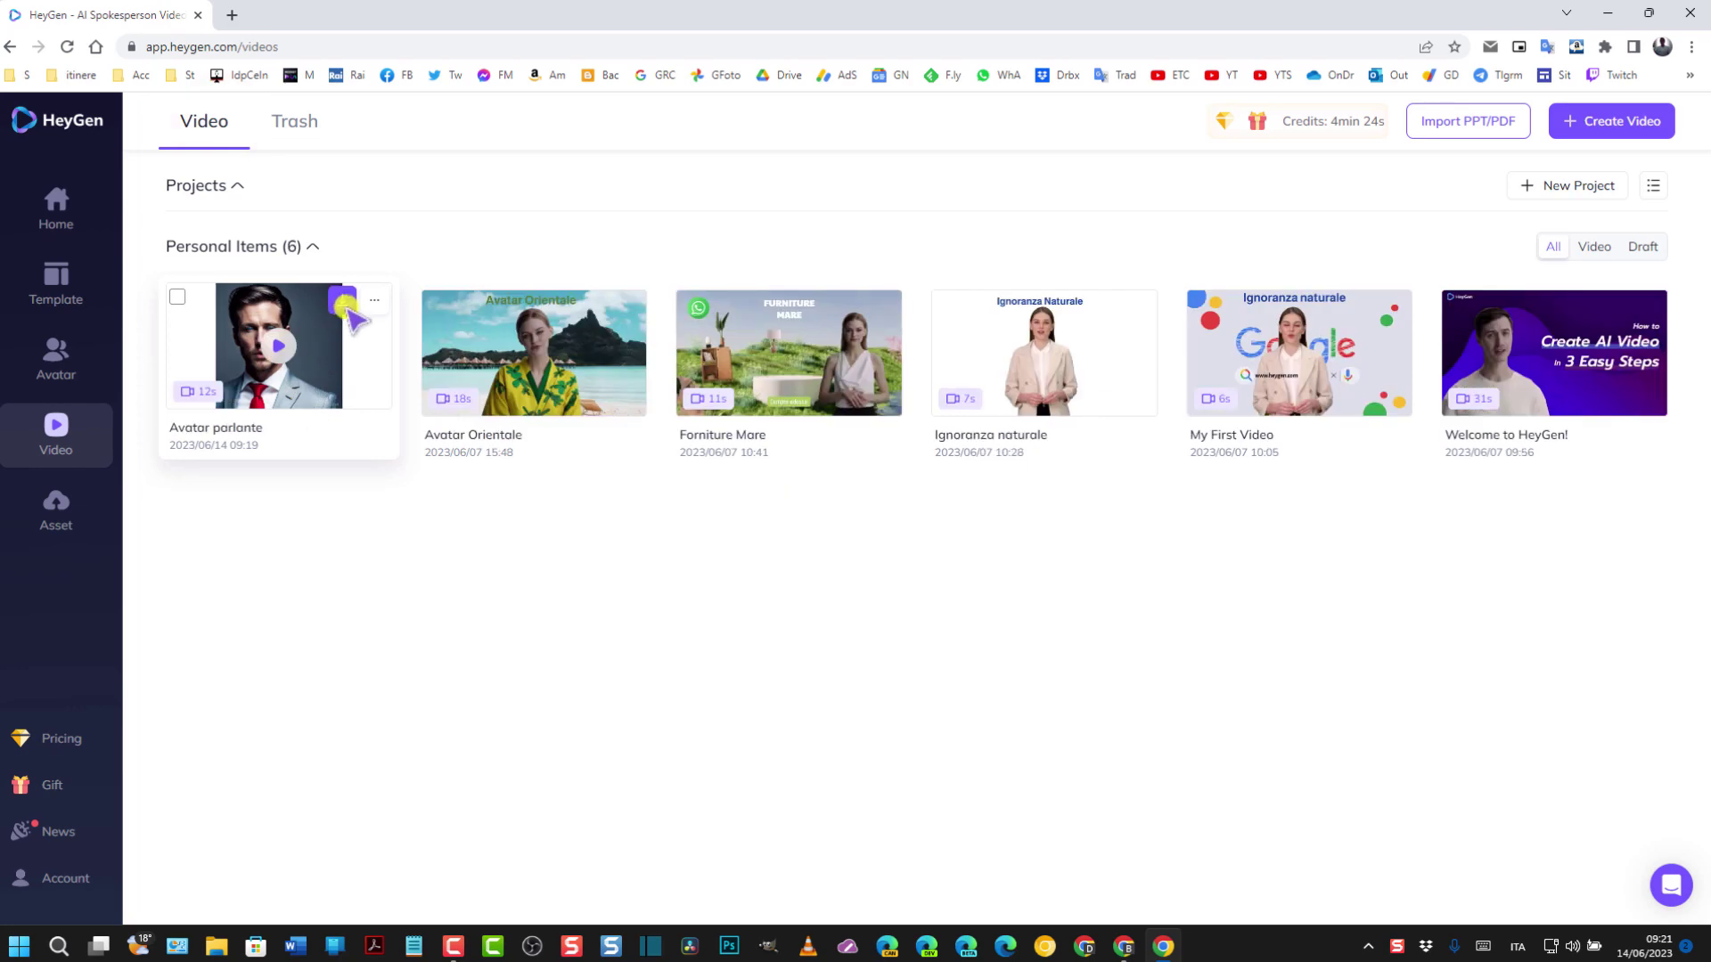
# Step: Download the "Avatar parlante" video and play the downloaded MP4 file in VLC, closing the player at the end
pyautogui.click(345, 305)
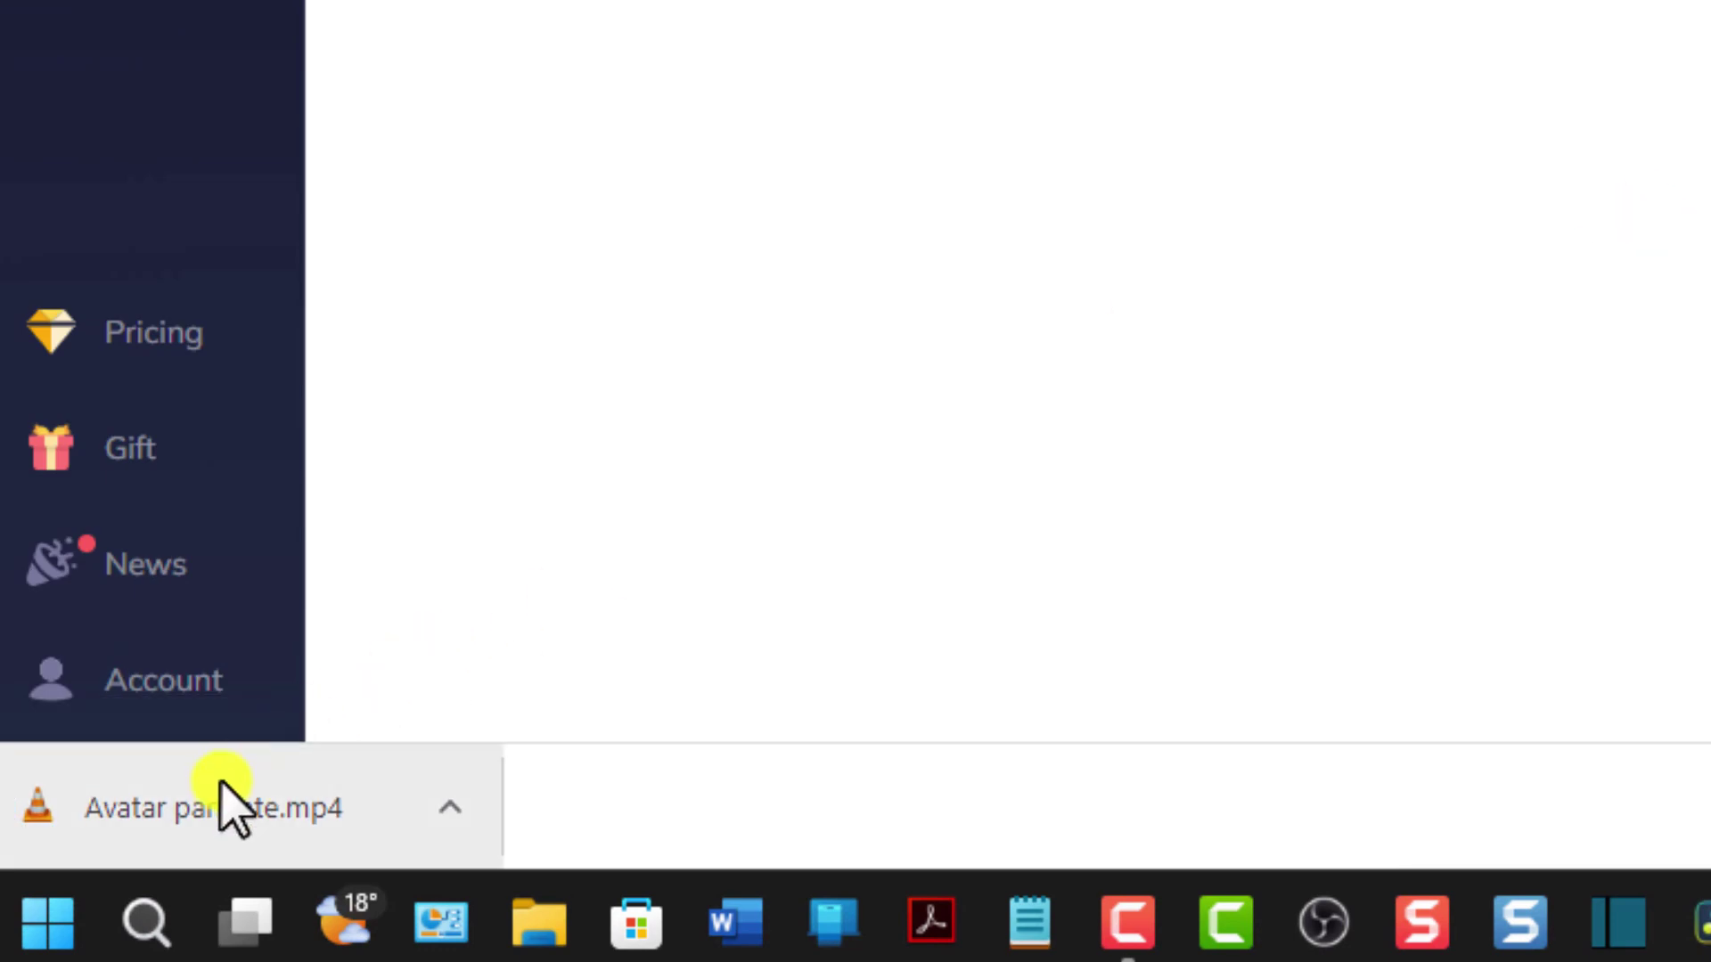
pyautogui.click(191, 811)
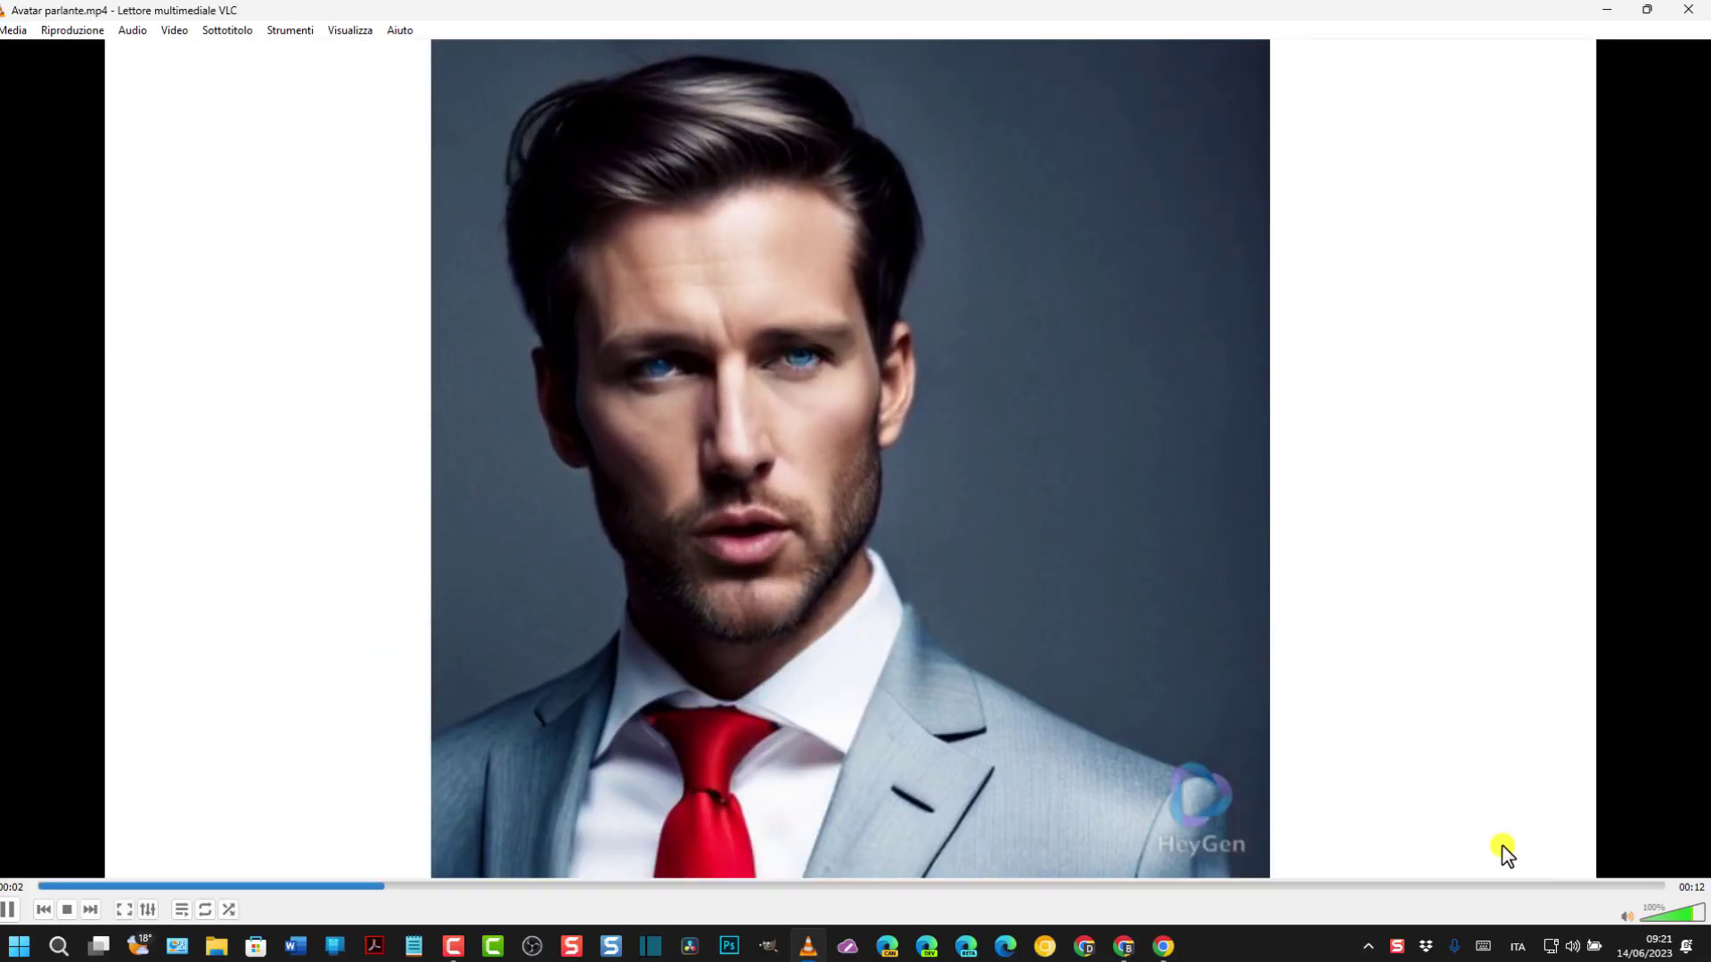
pyautogui.click(1686, 11)
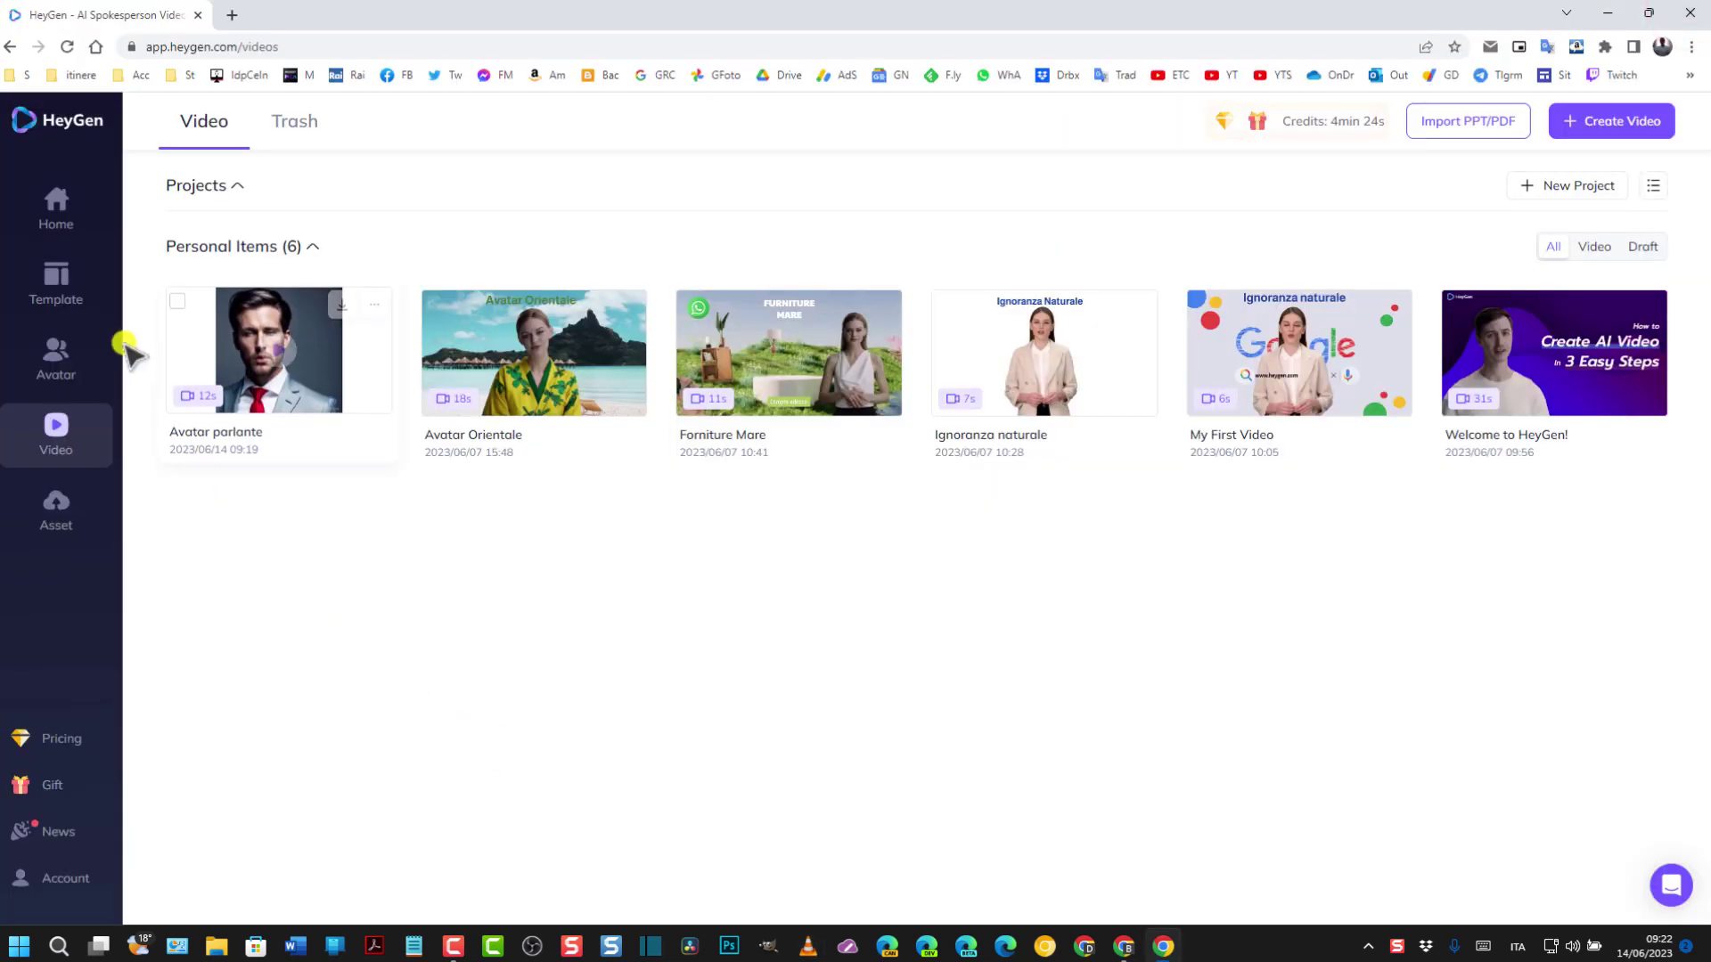
# Step: Return to the home page and upload "foto-avatar 2.jpg" from the Downloads folder as a new TalkingPhoto
pyautogui.click(58, 214)
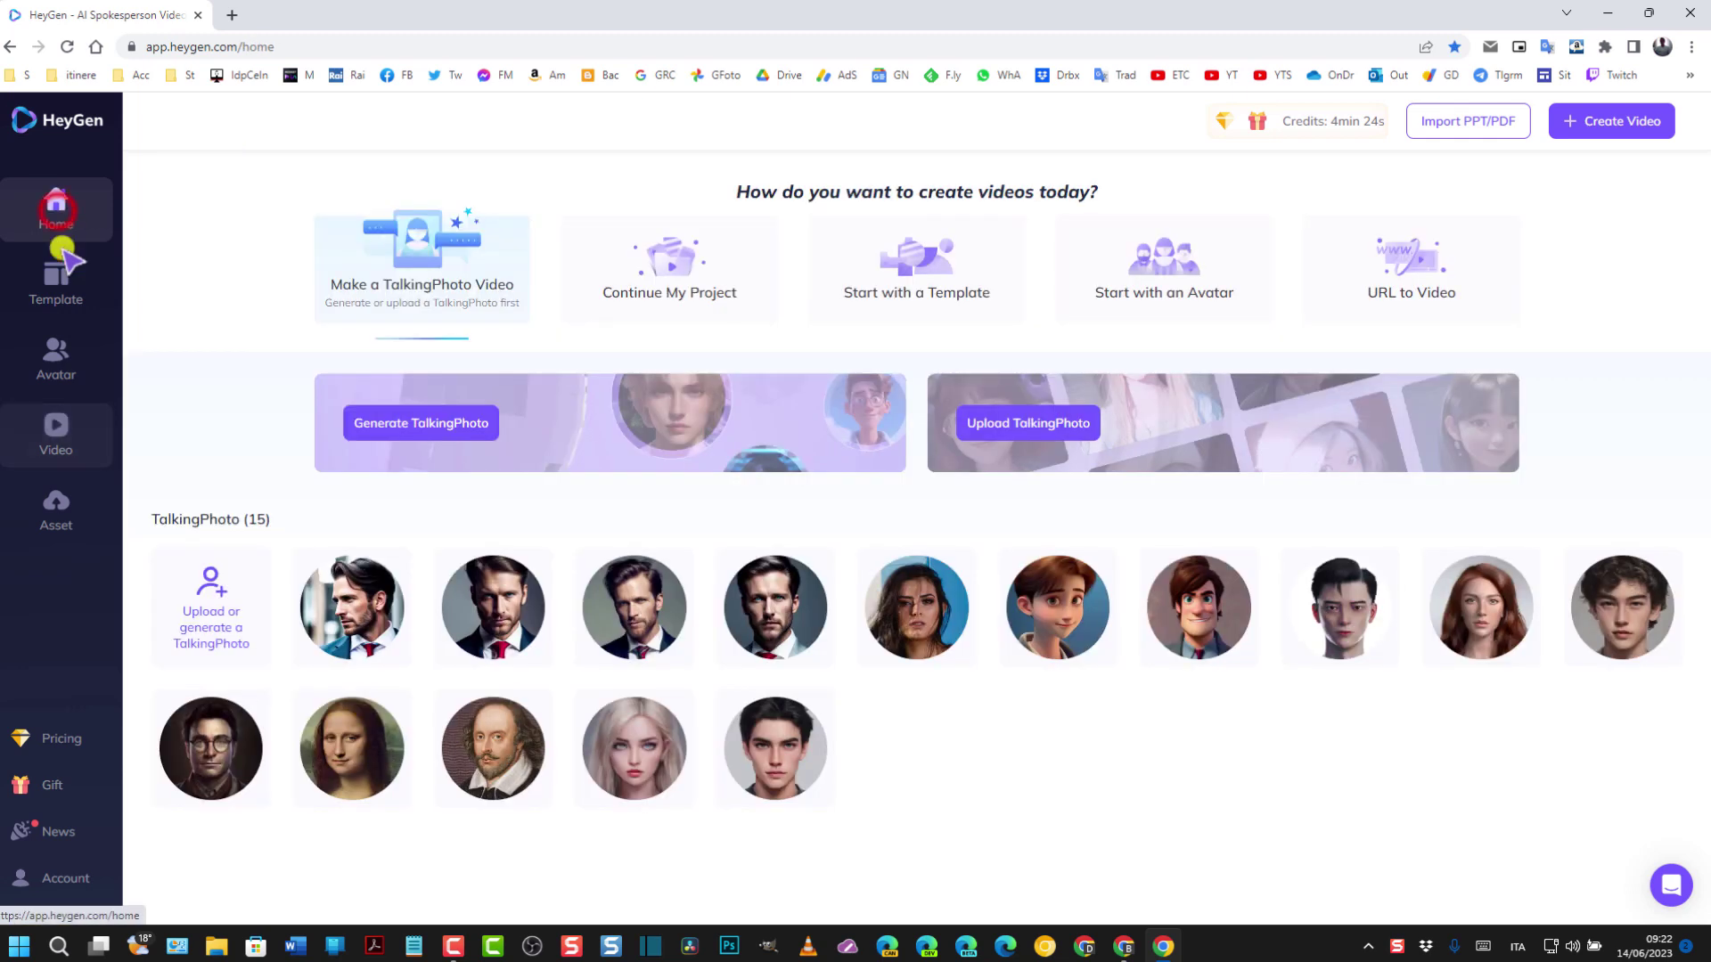
pyautogui.click(1027, 422)
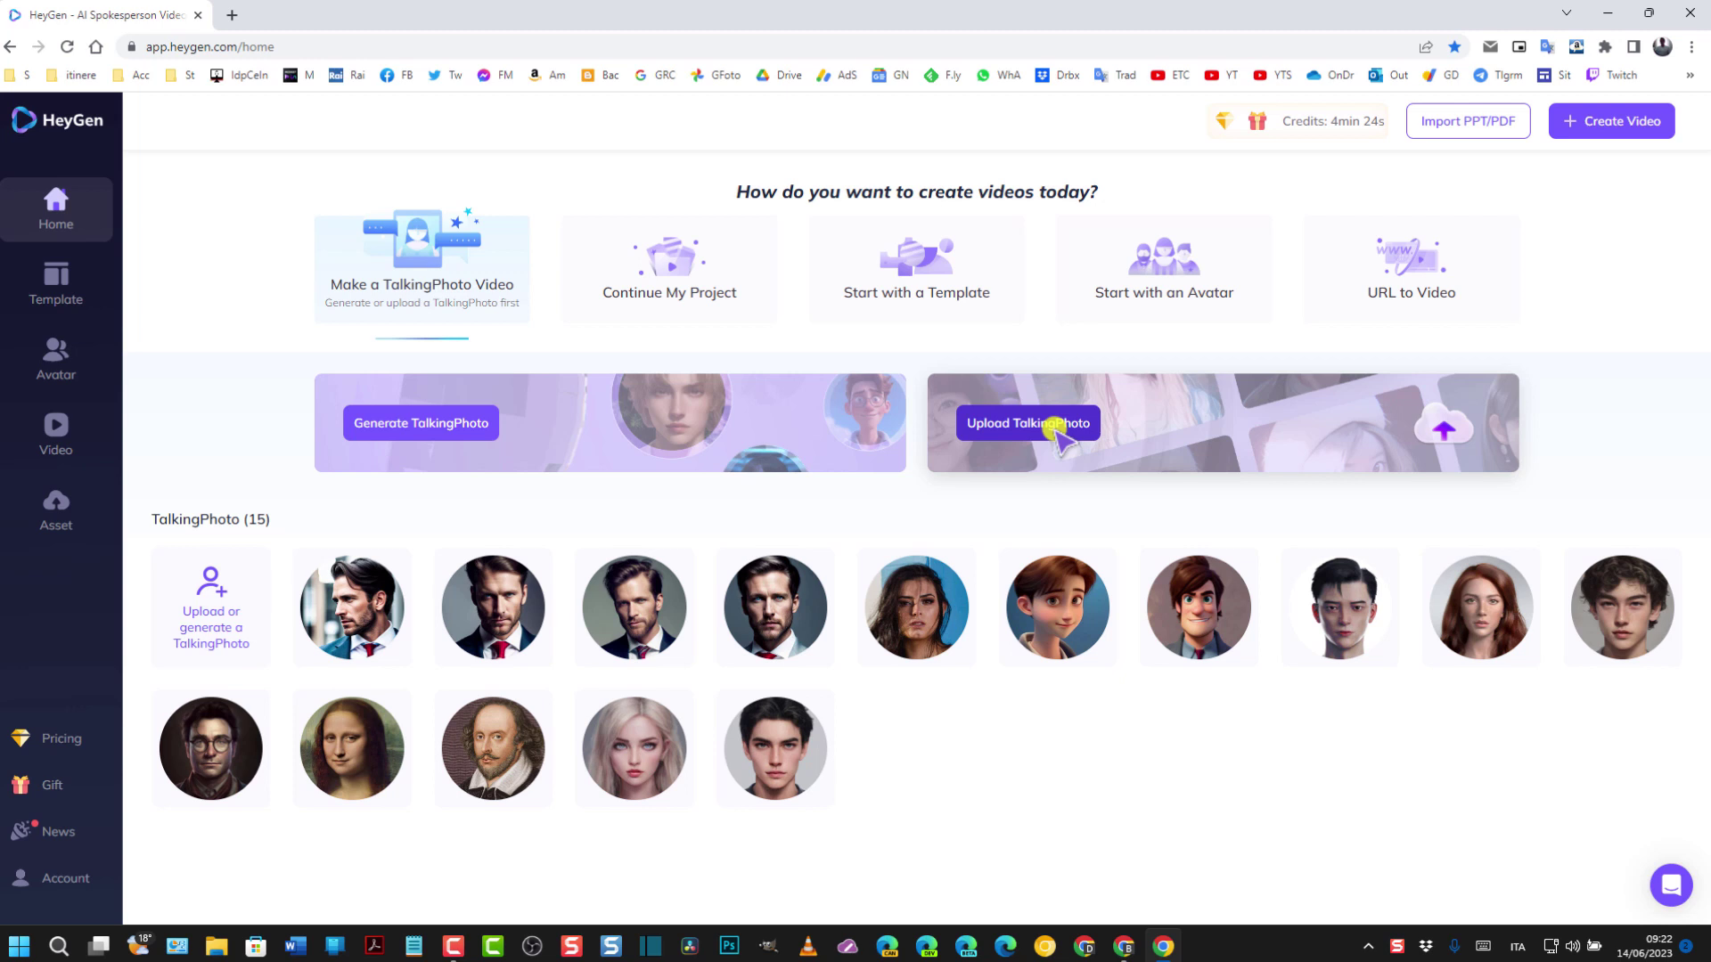
pyautogui.click(1056, 431)
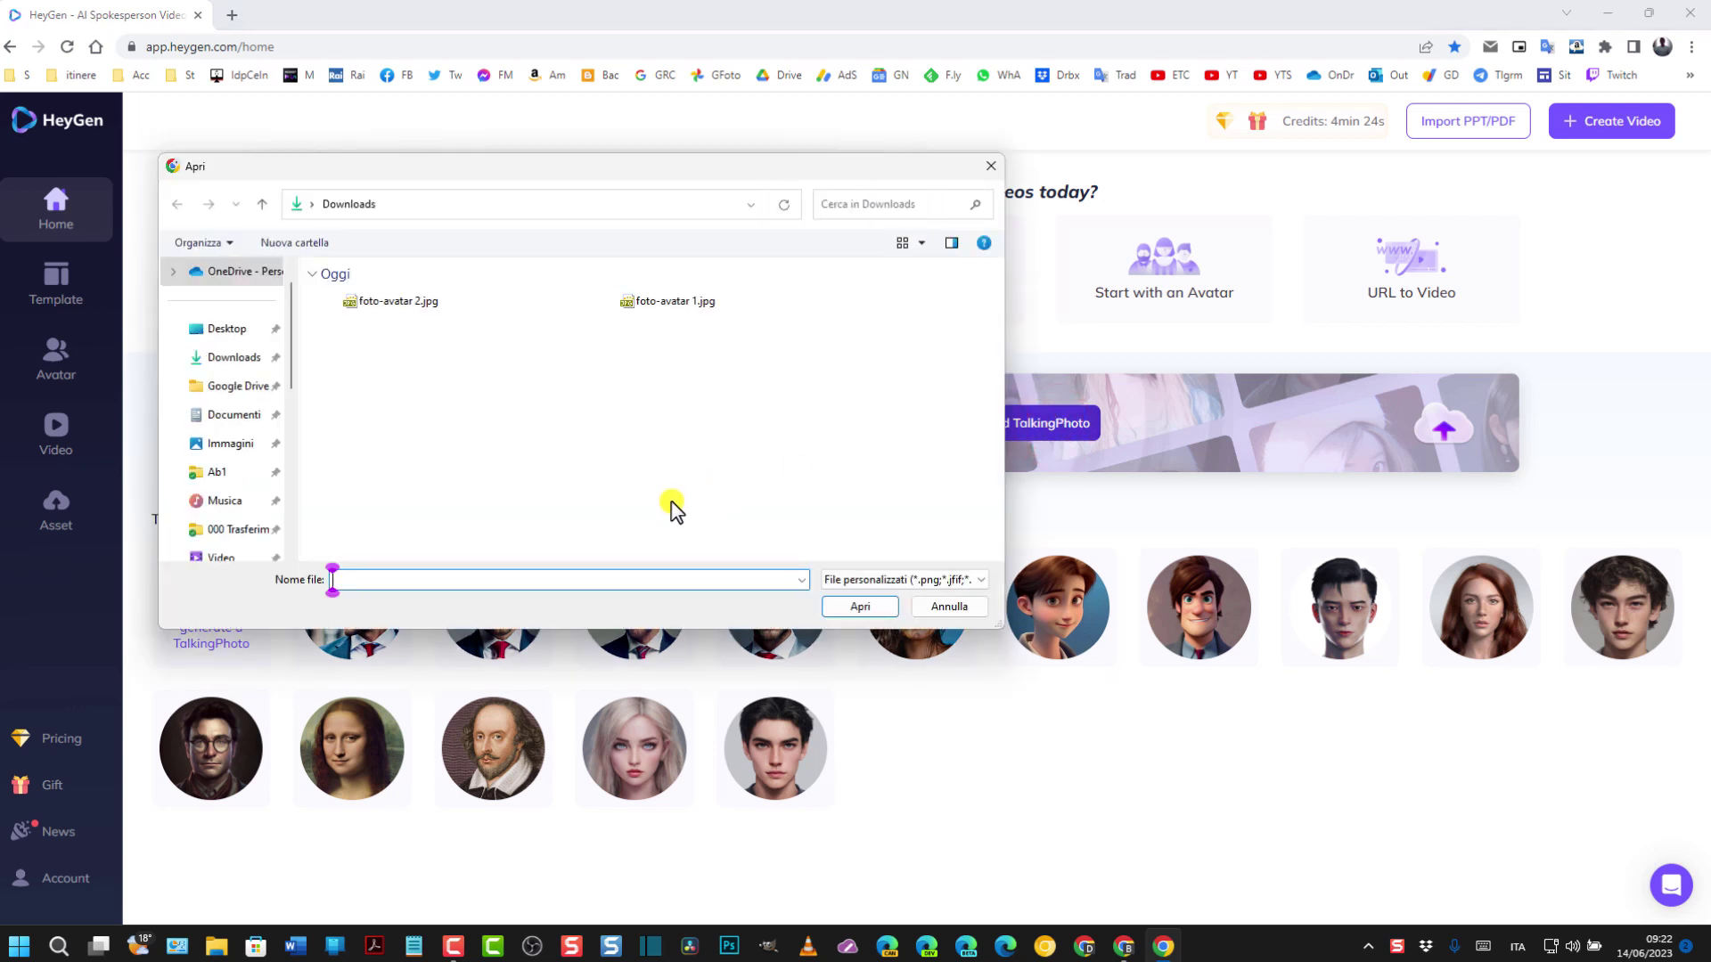
pyautogui.click(399, 303)
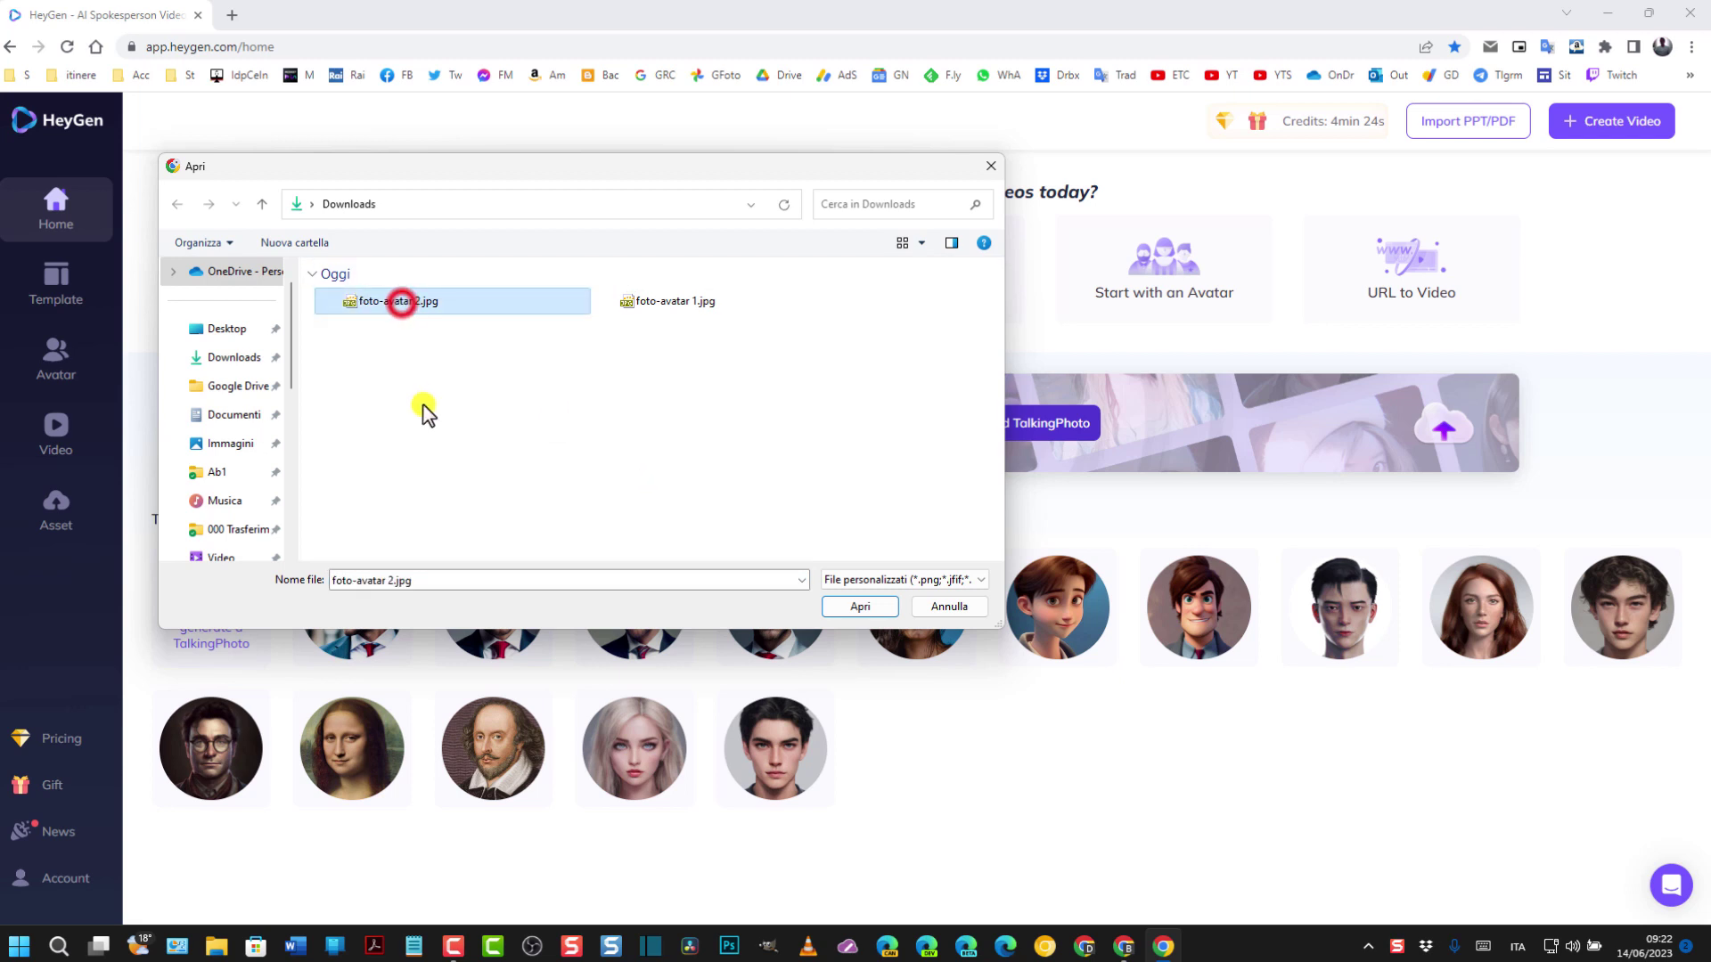
pyautogui.click(860, 607)
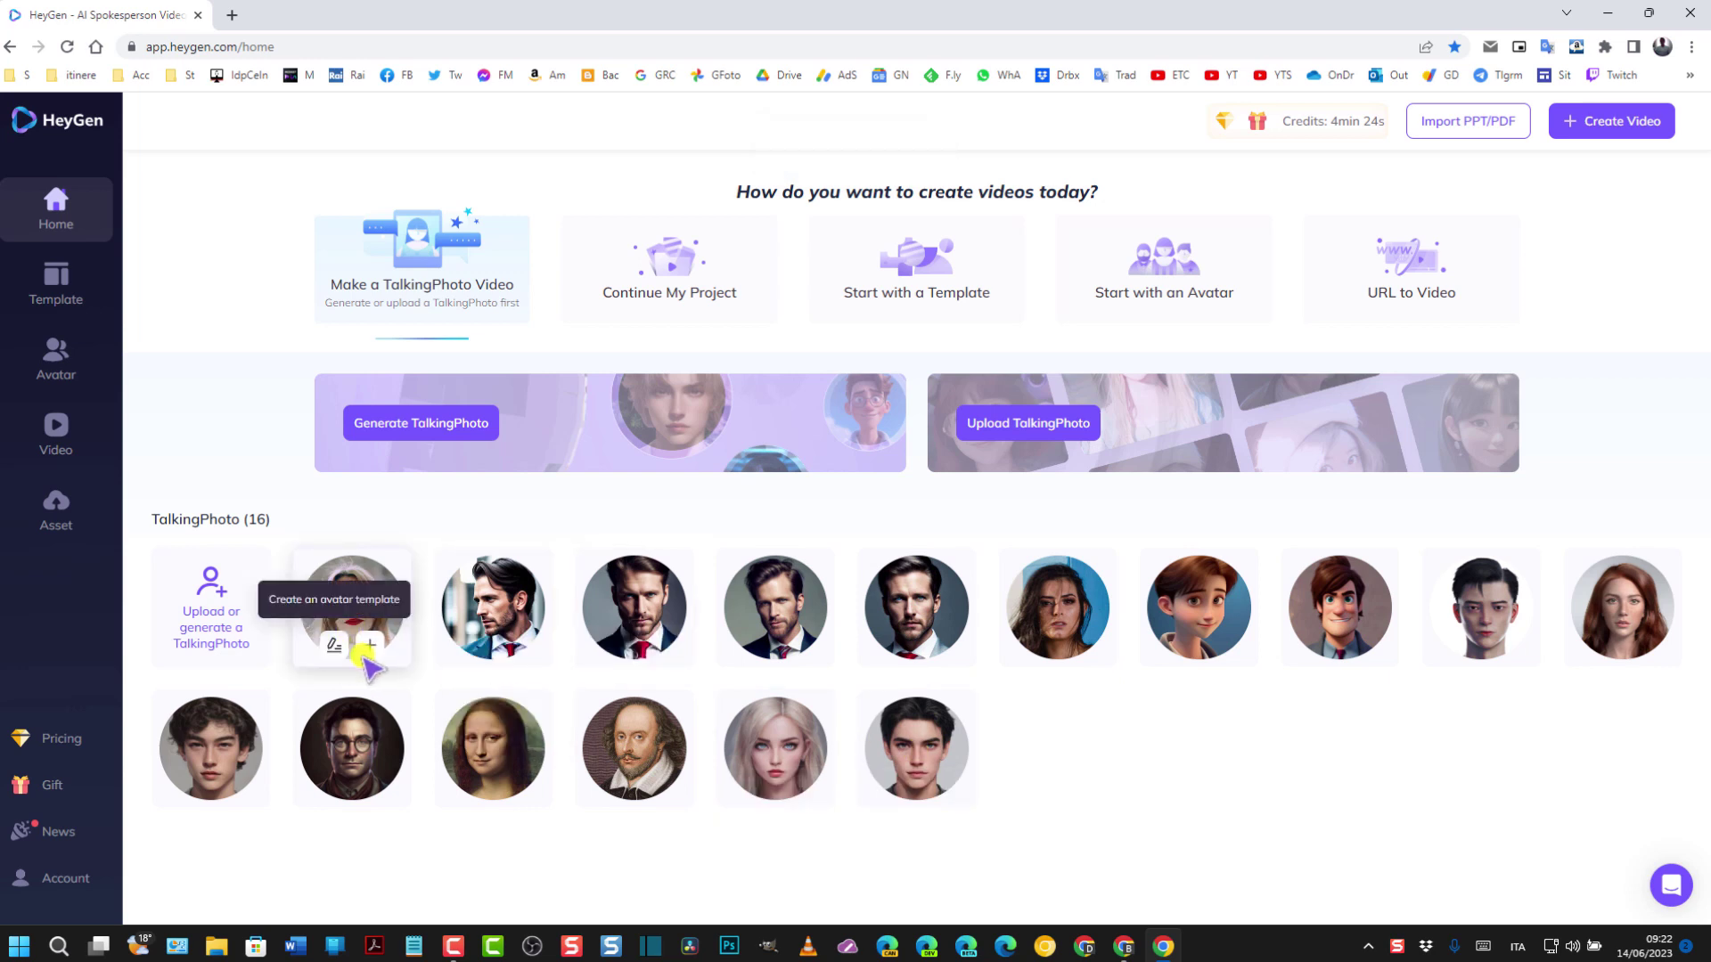
# Step: Create a landscape video from the uploaded photo with the Italian welcome script ending "Io sono una immagine presa da Pexels." and listen to it
pyautogui.moveTo(370, 653)
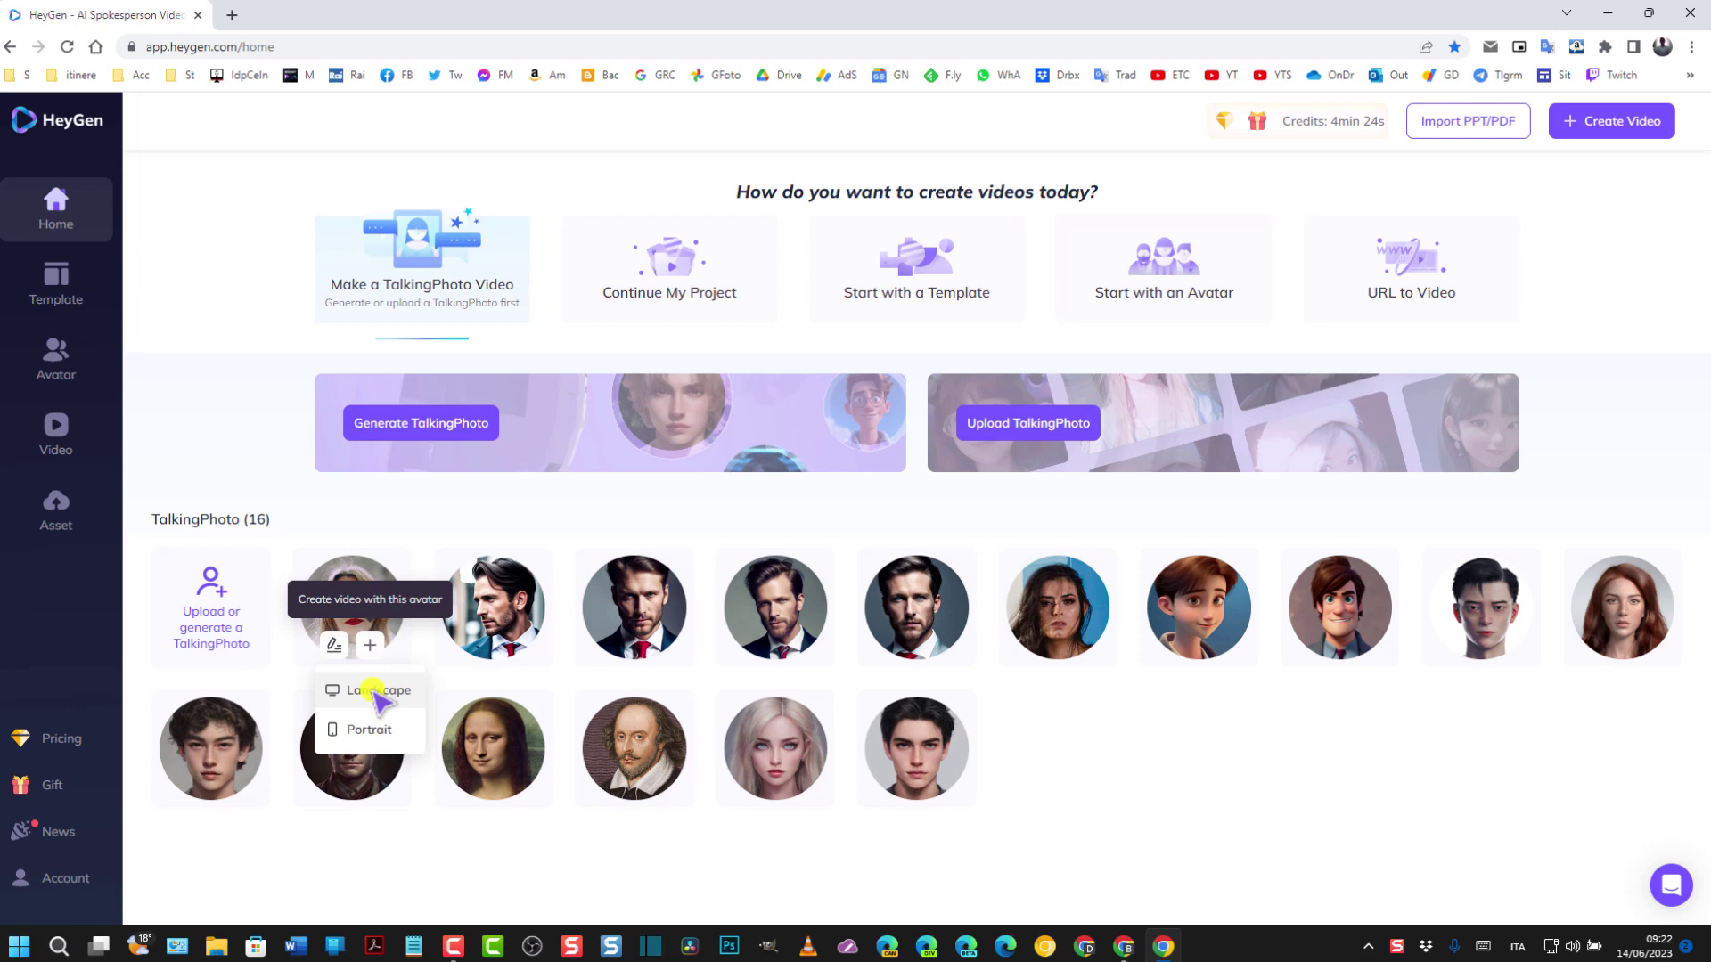
pyautogui.click(375, 695)
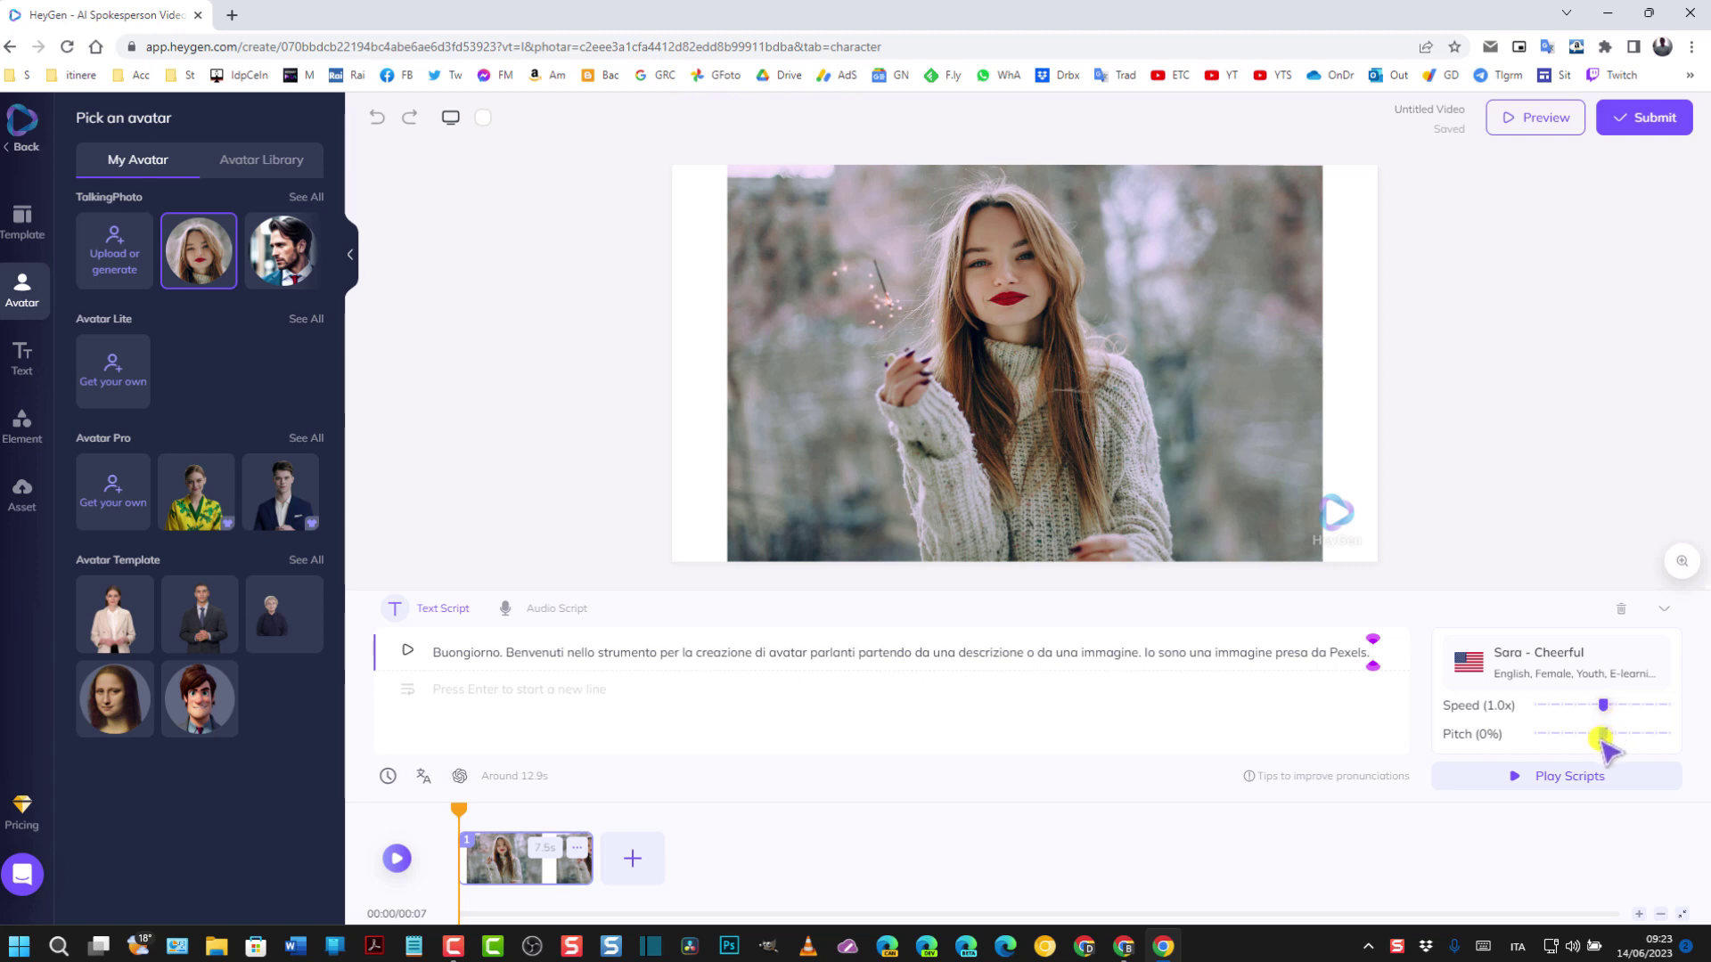
pyautogui.click(406, 651)
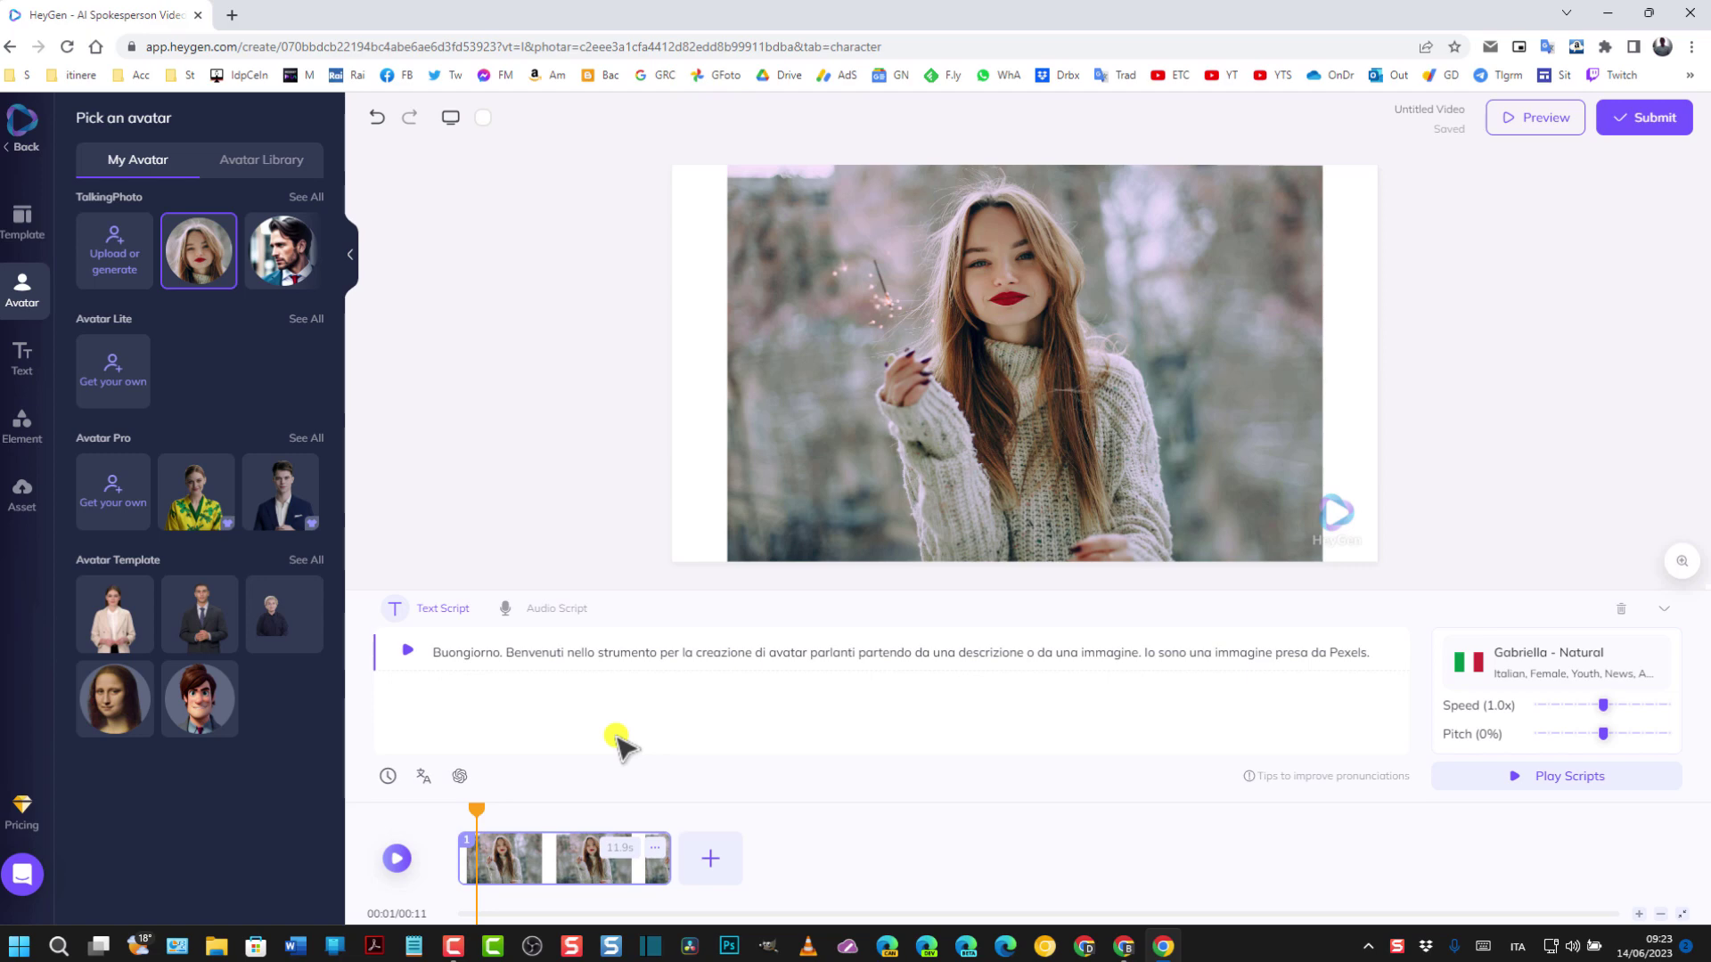
# Step: Submit the landscape photo video for production, confirming the credit use, and rename the resulting video "Foto parlante"
pyautogui.click(1654, 120)
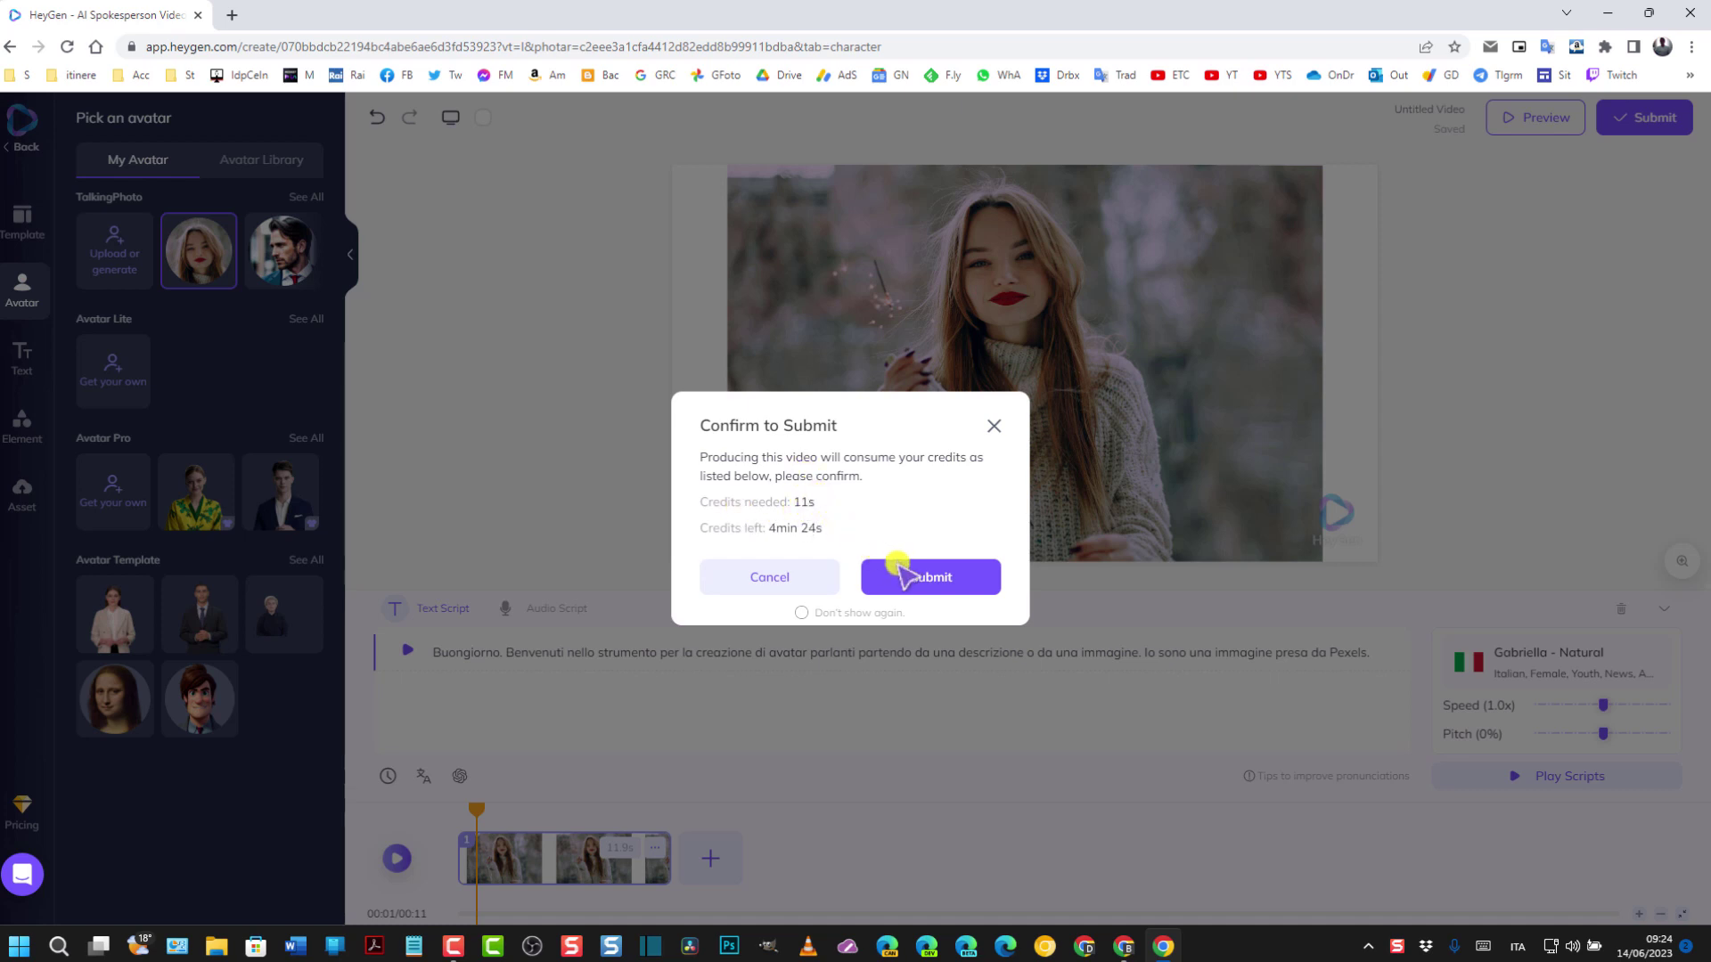
pyautogui.click(931, 579)
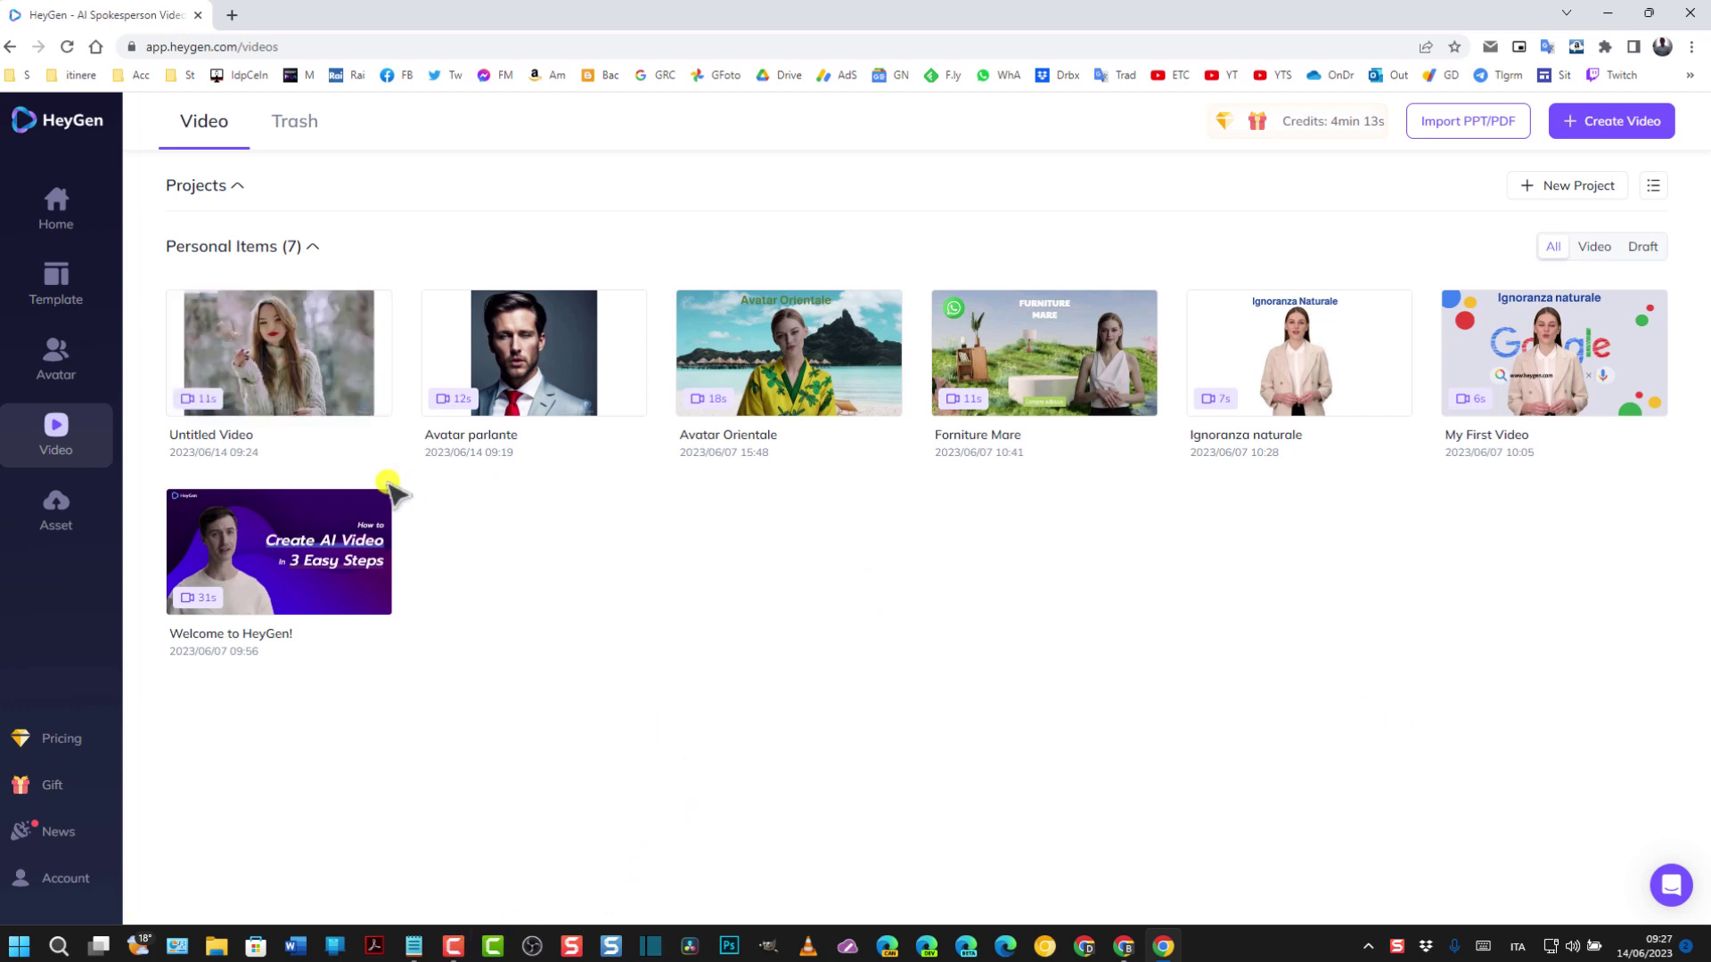
pyautogui.click(256, 428)
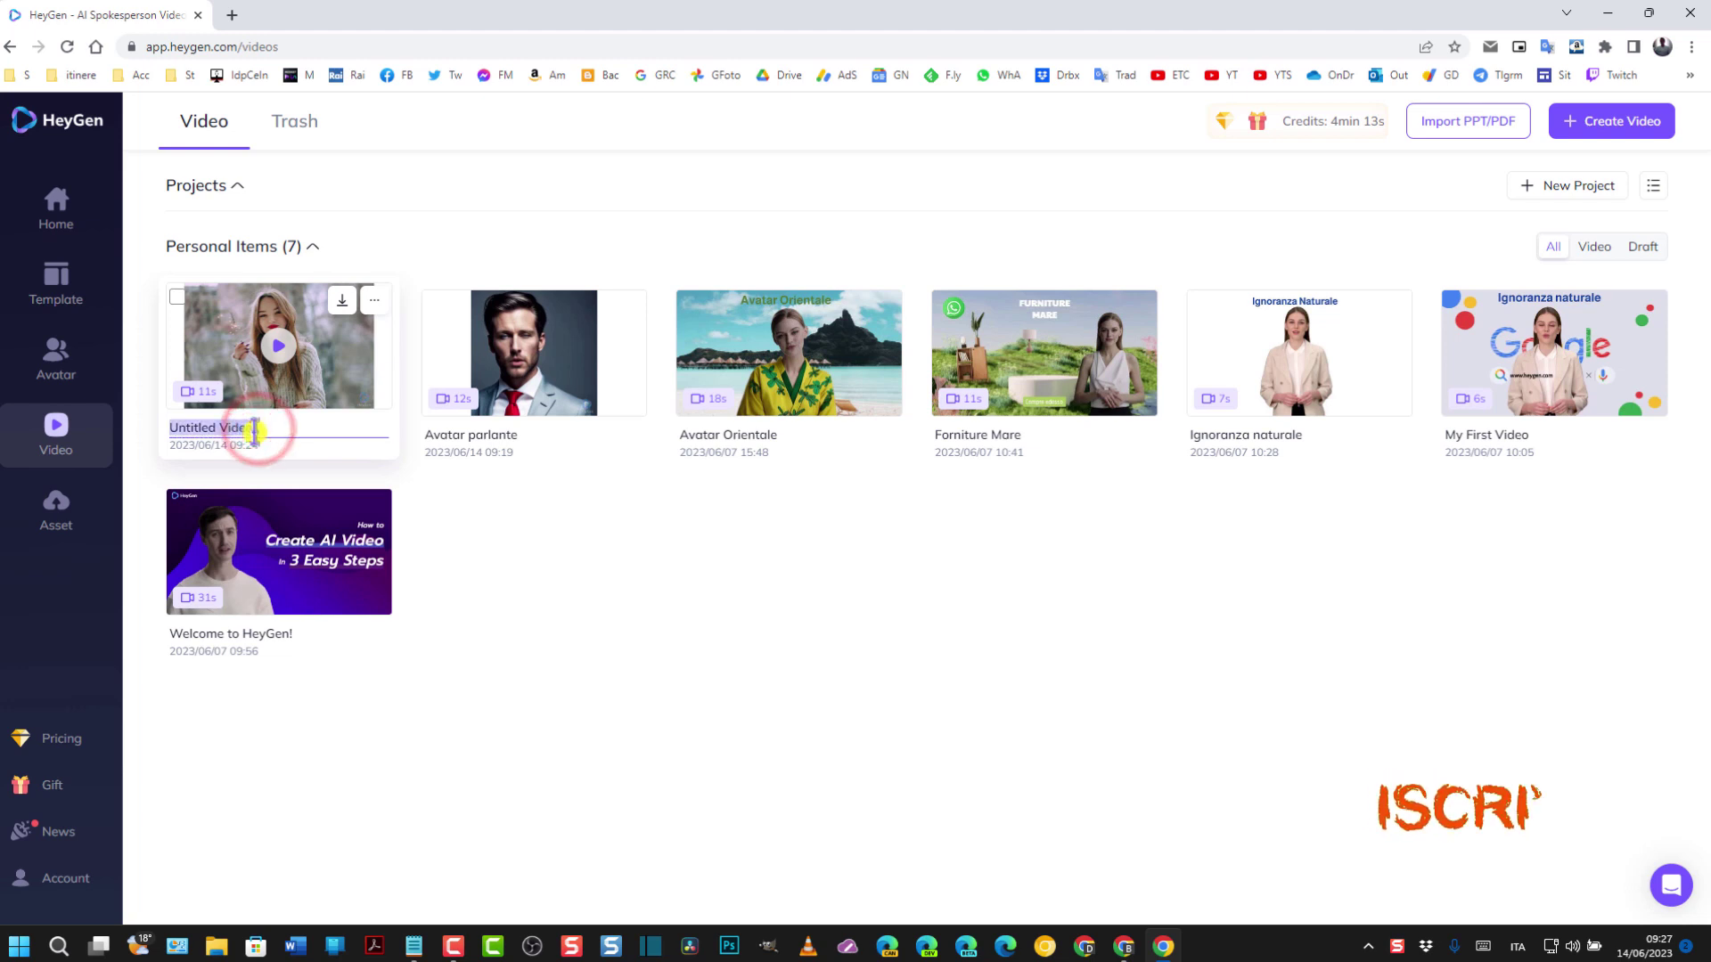
pyautogui.write('F')
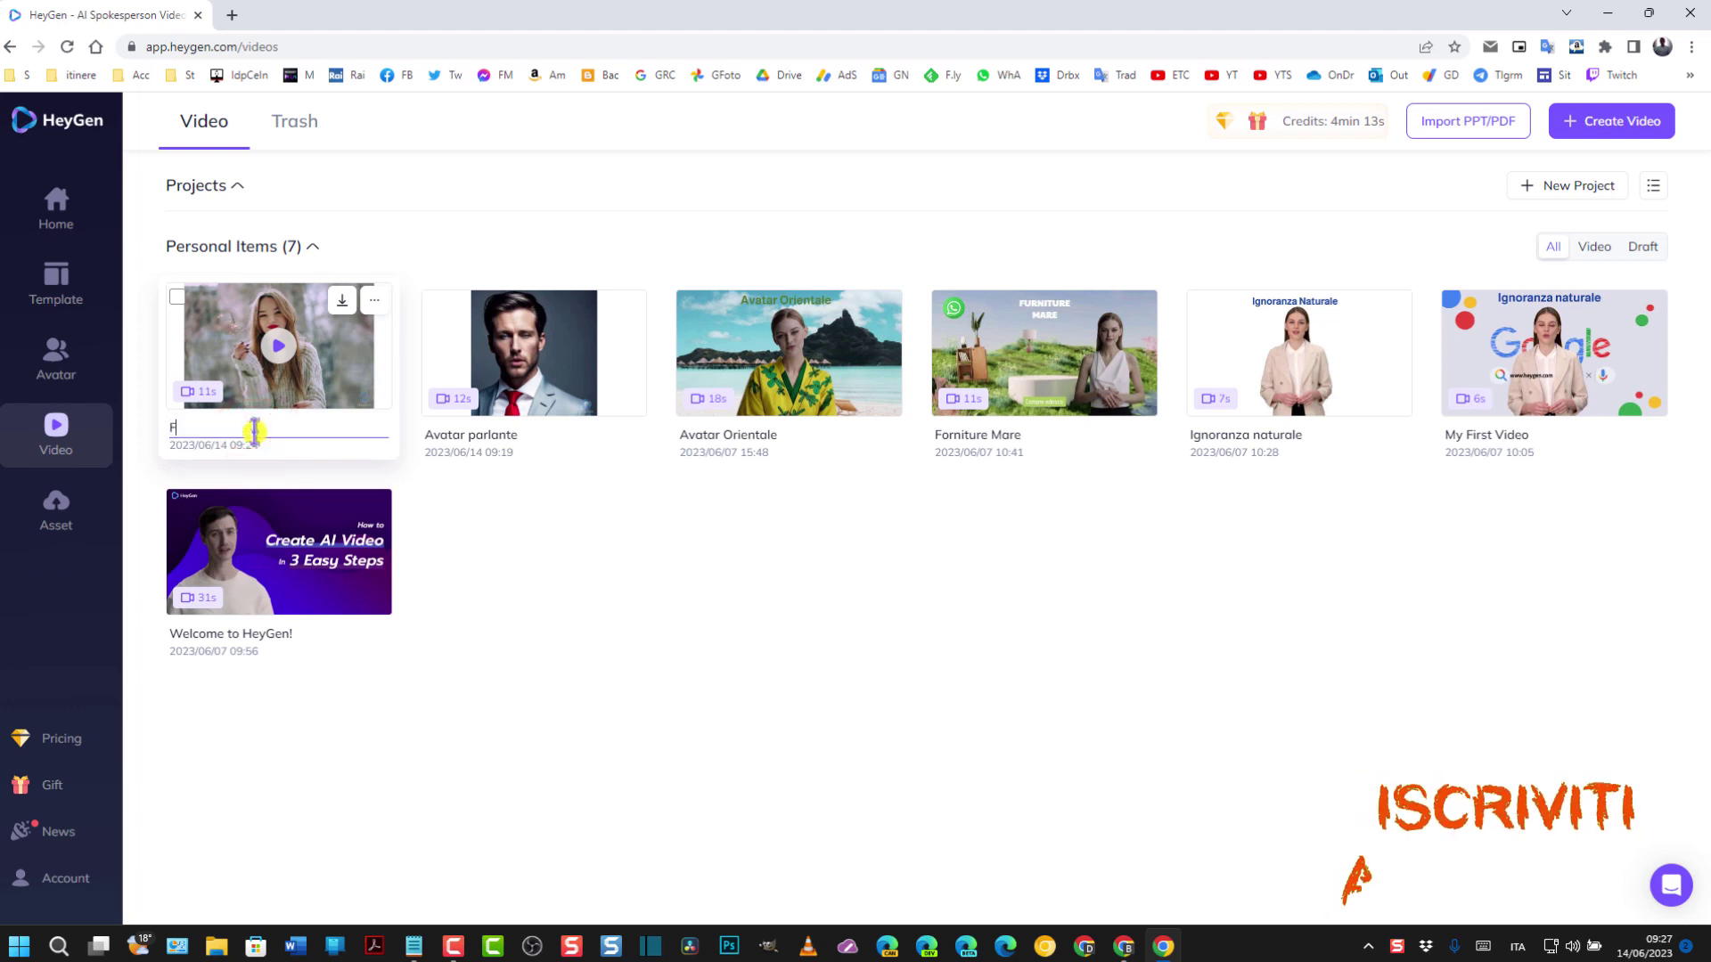
pyautogui.write('oto p')
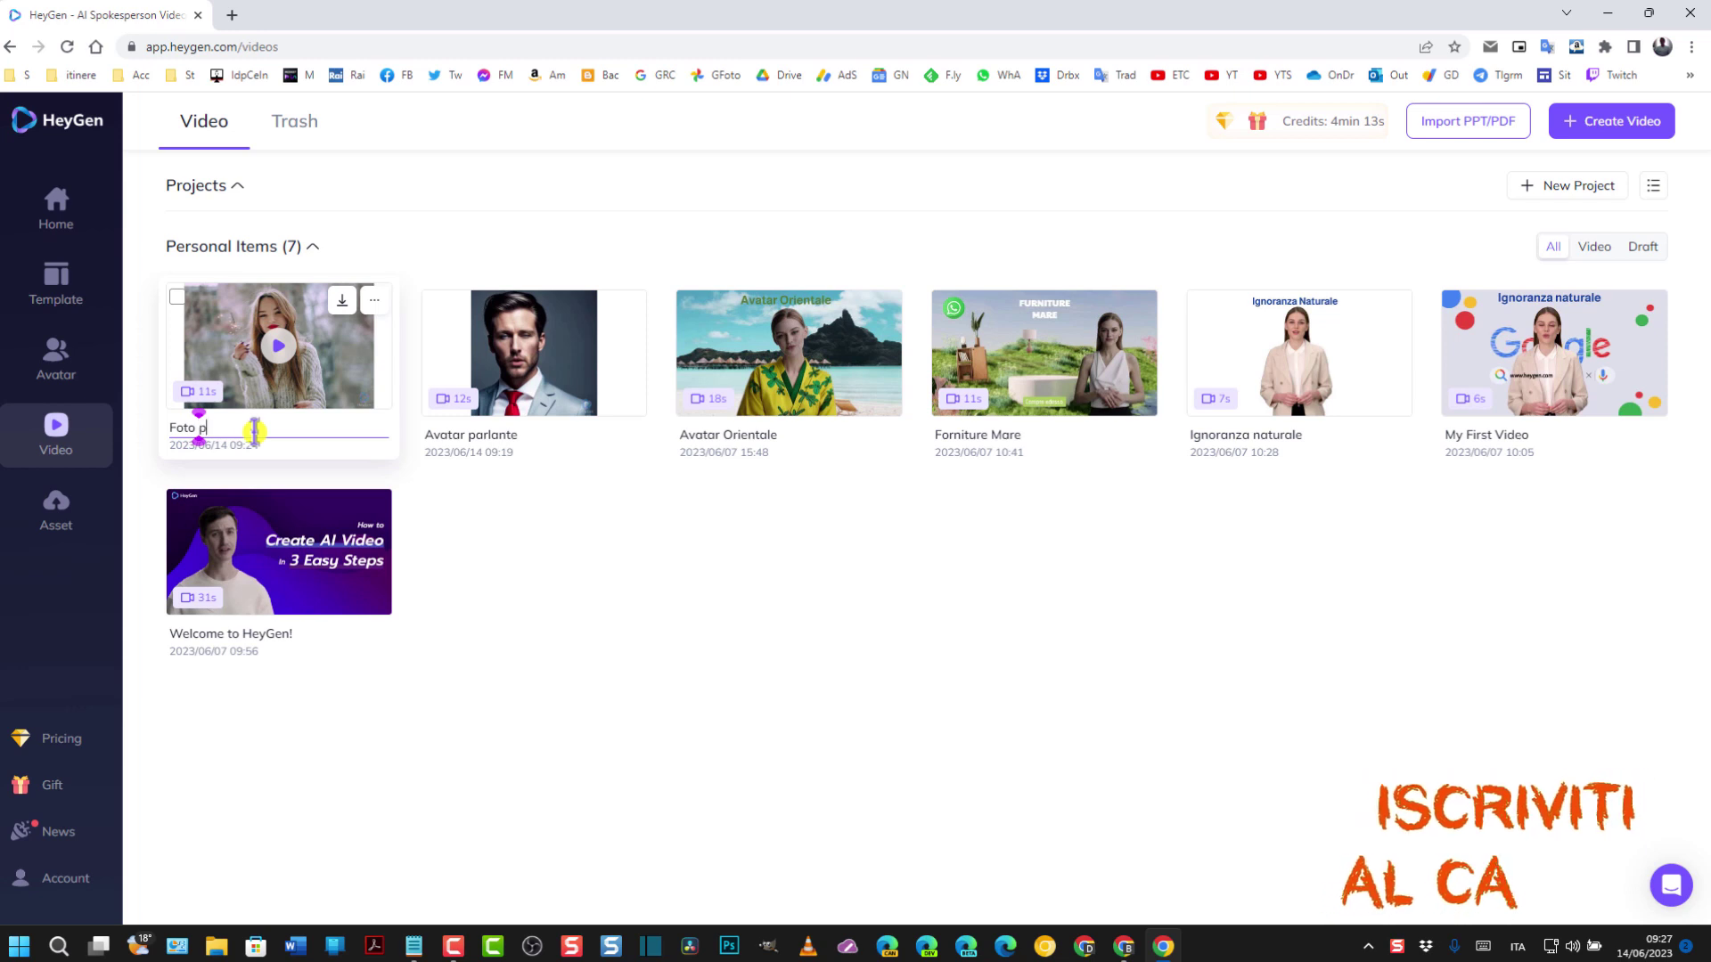
pyautogui.write('arlante')
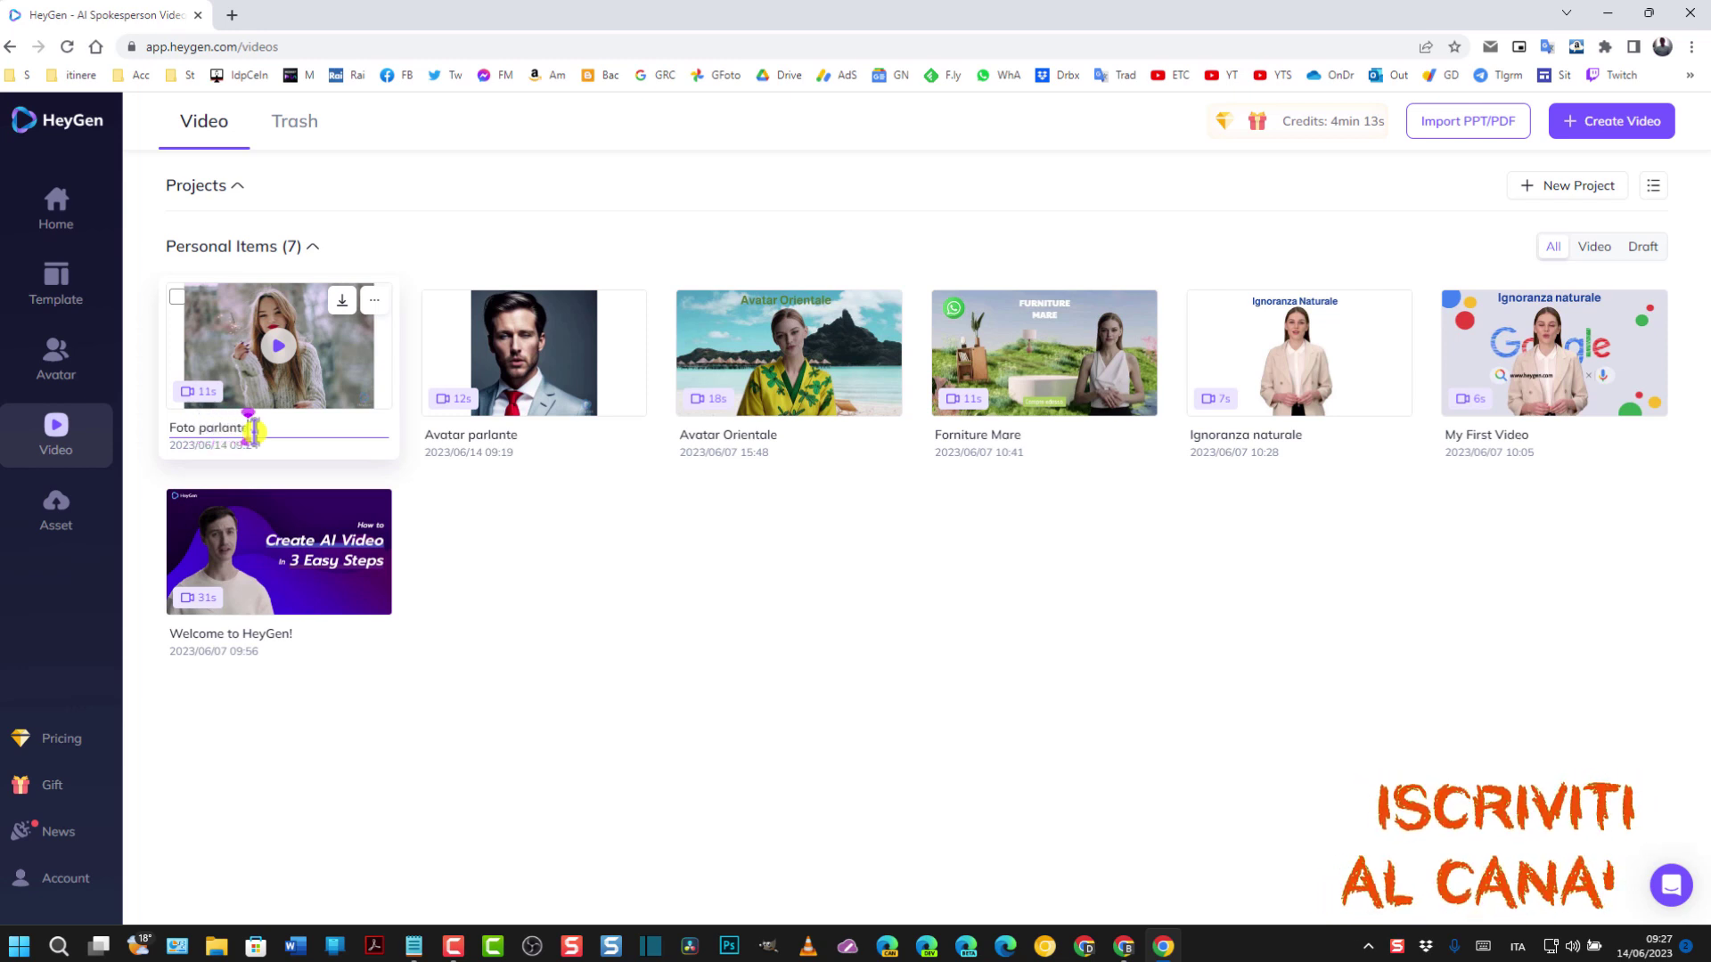
pyautogui.press('Return')
pyautogui.click(488, 595)
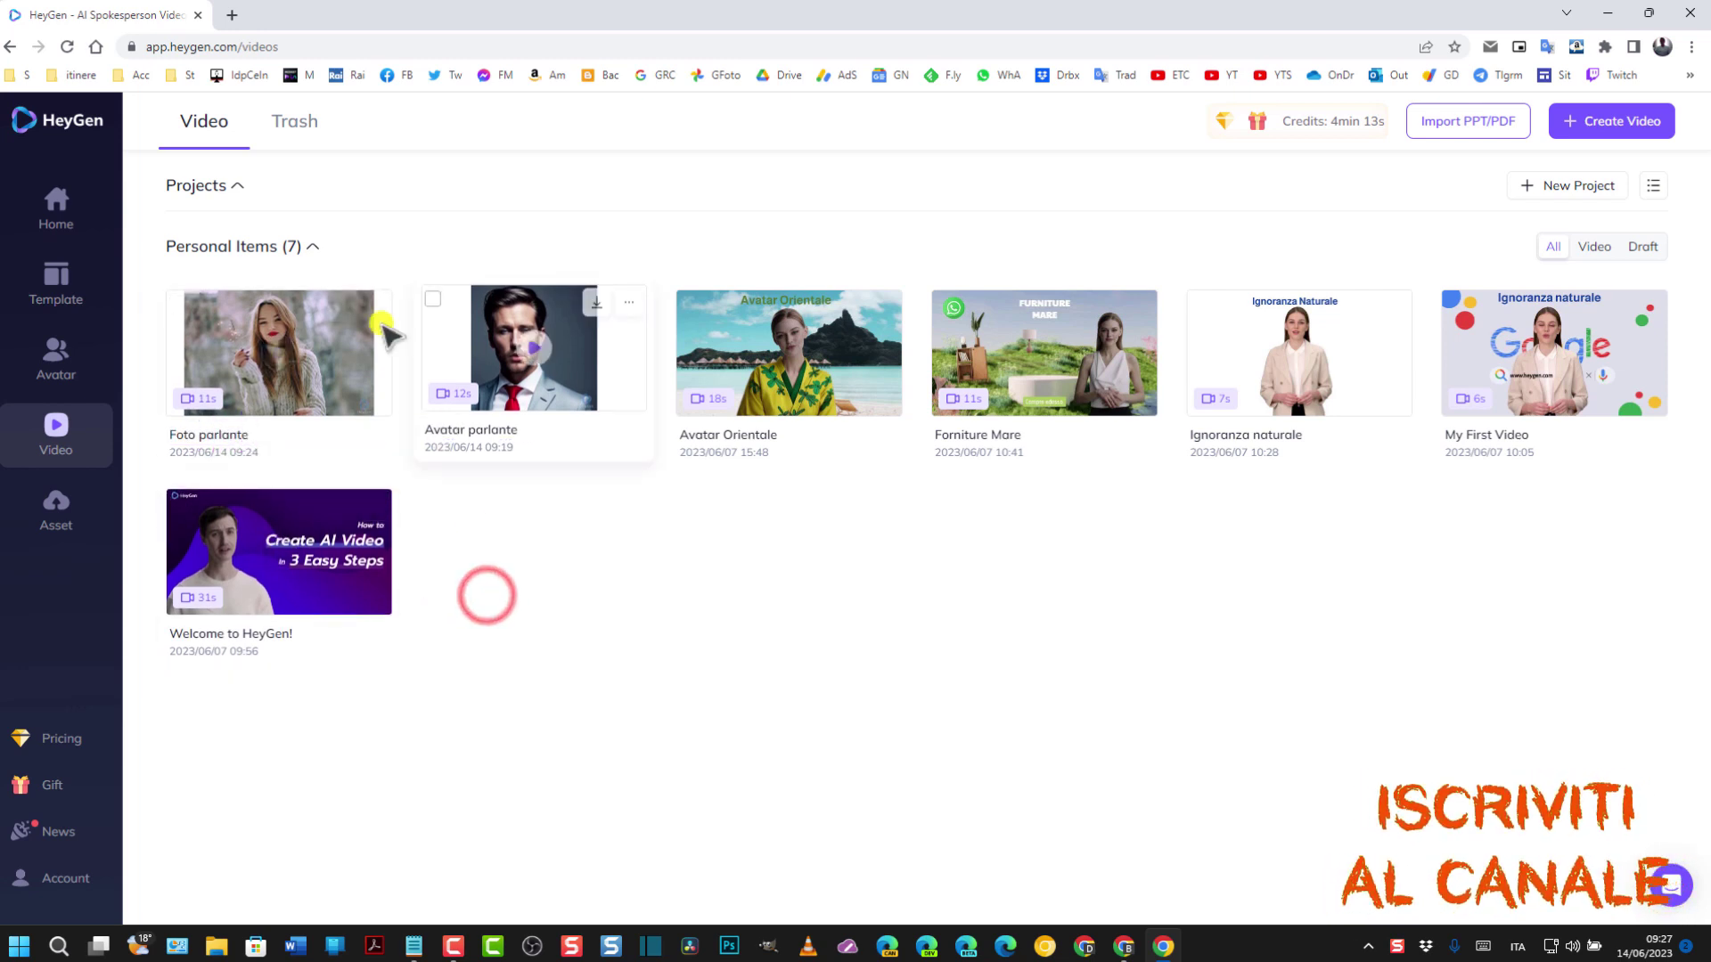
# Step: Download the "Foto parlante" video and play the downloaded MP4 file in VLC, closing the player at the end
pyautogui.moveTo(338, 312)
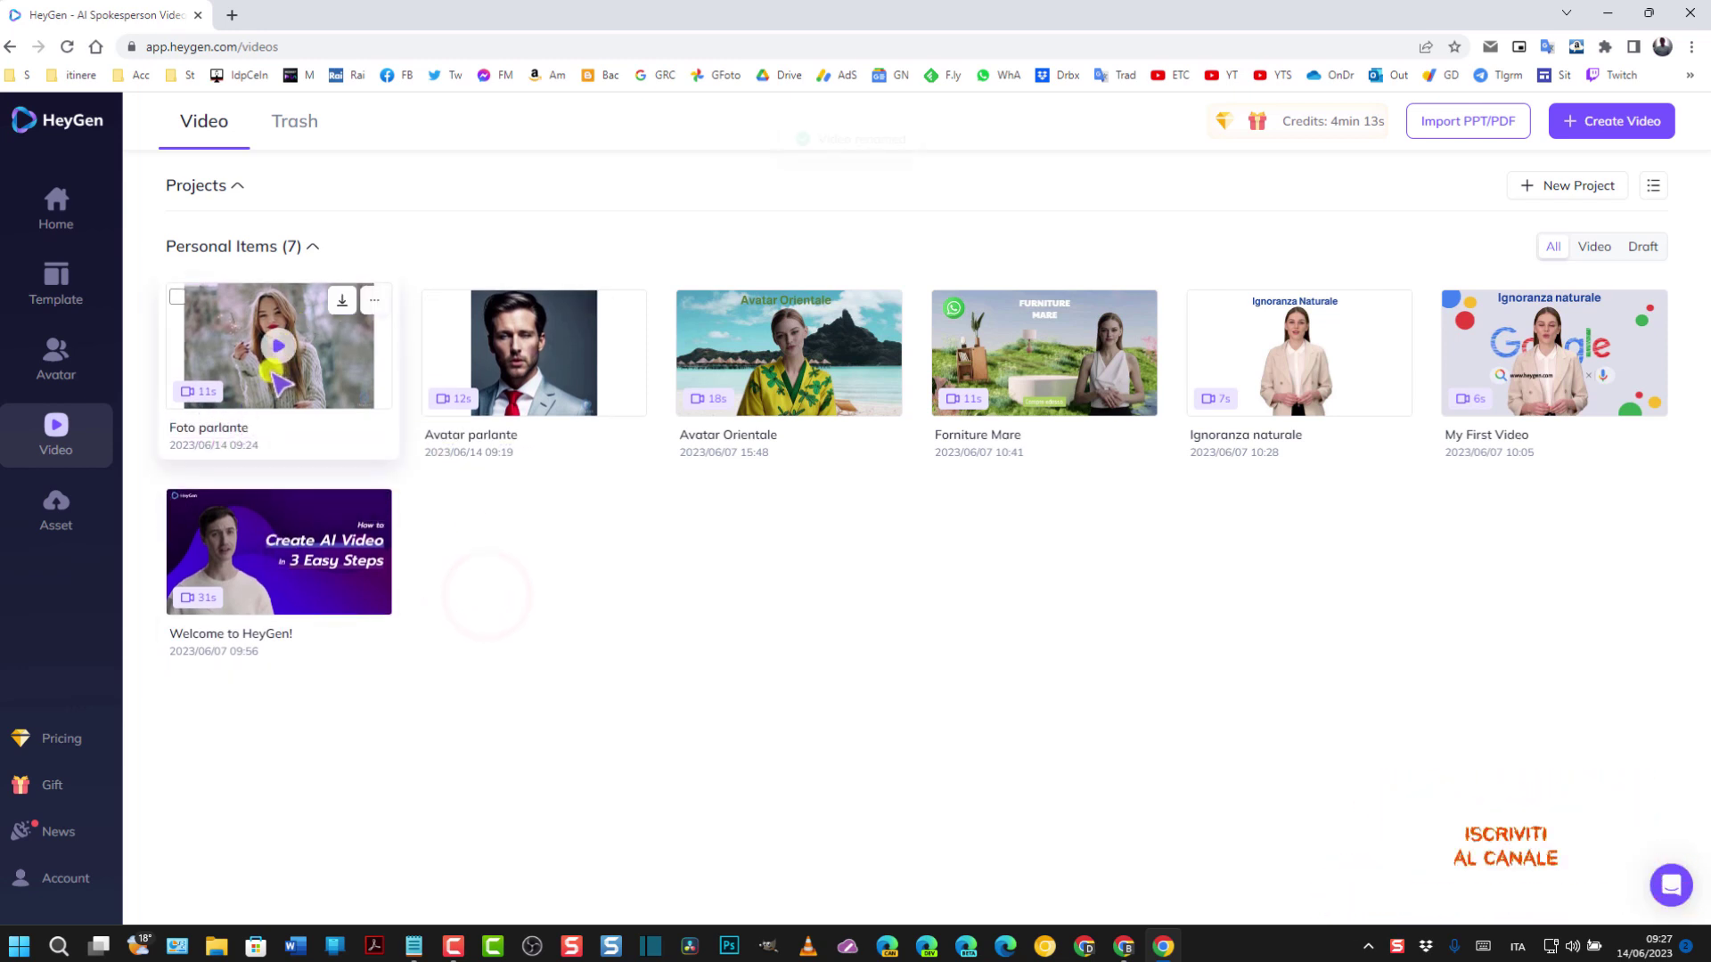
pyautogui.click(343, 302)
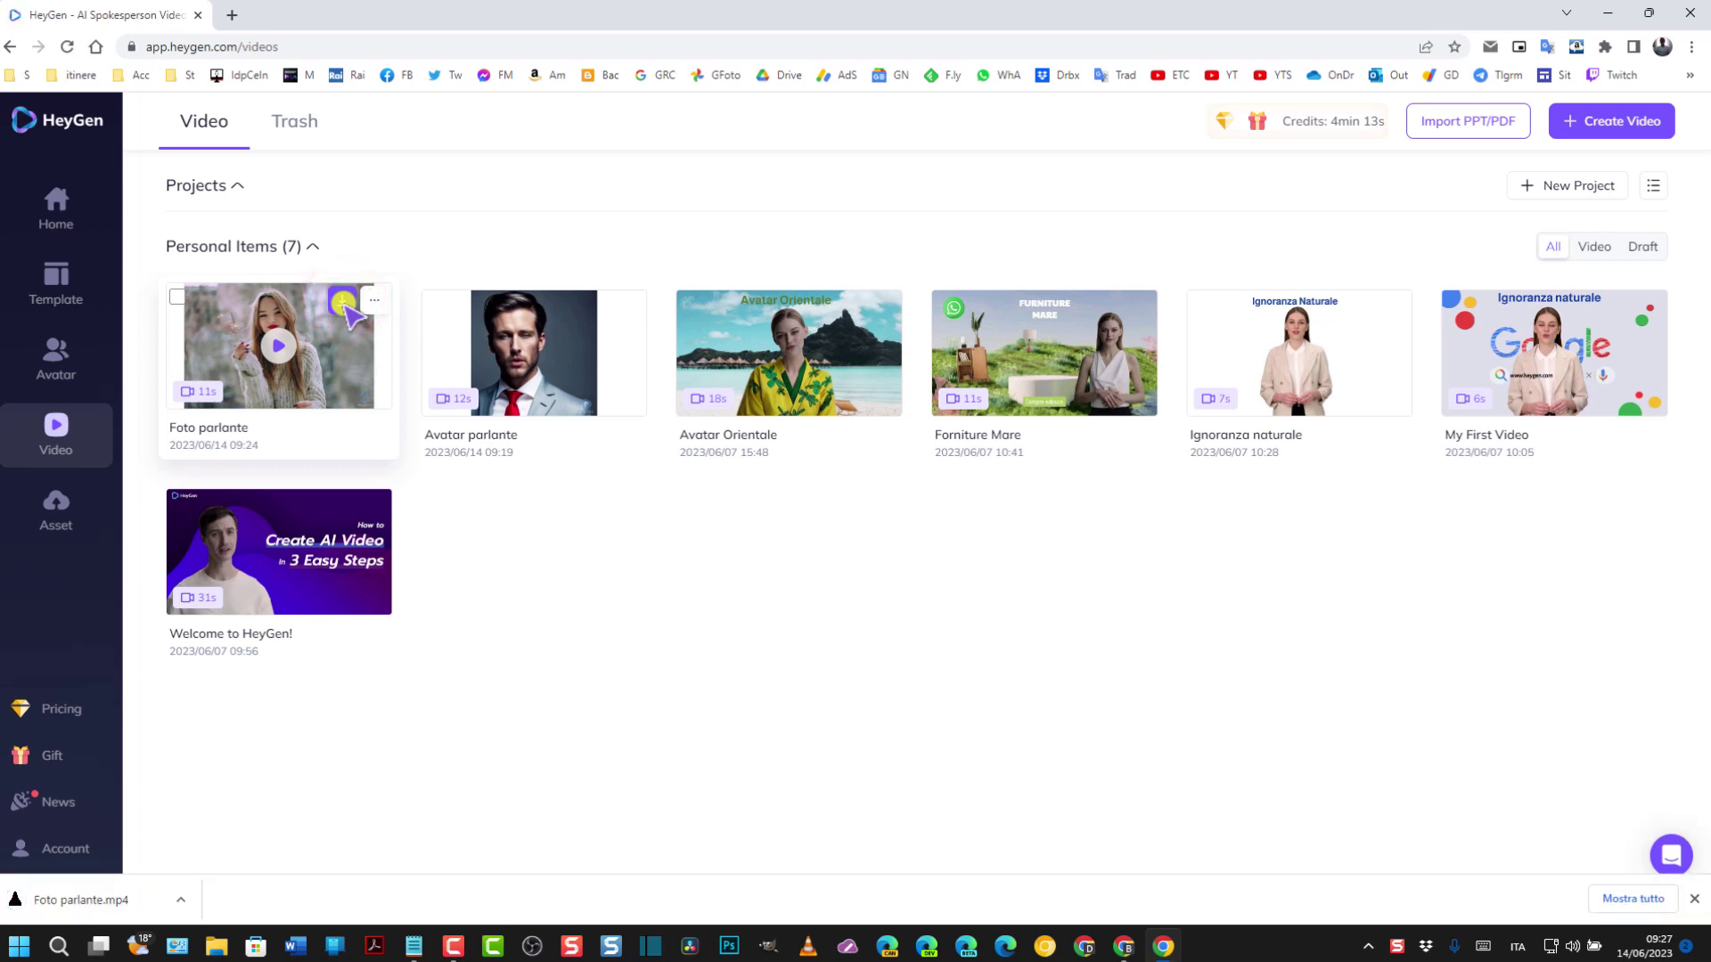
pyautogui.click(75, 900)
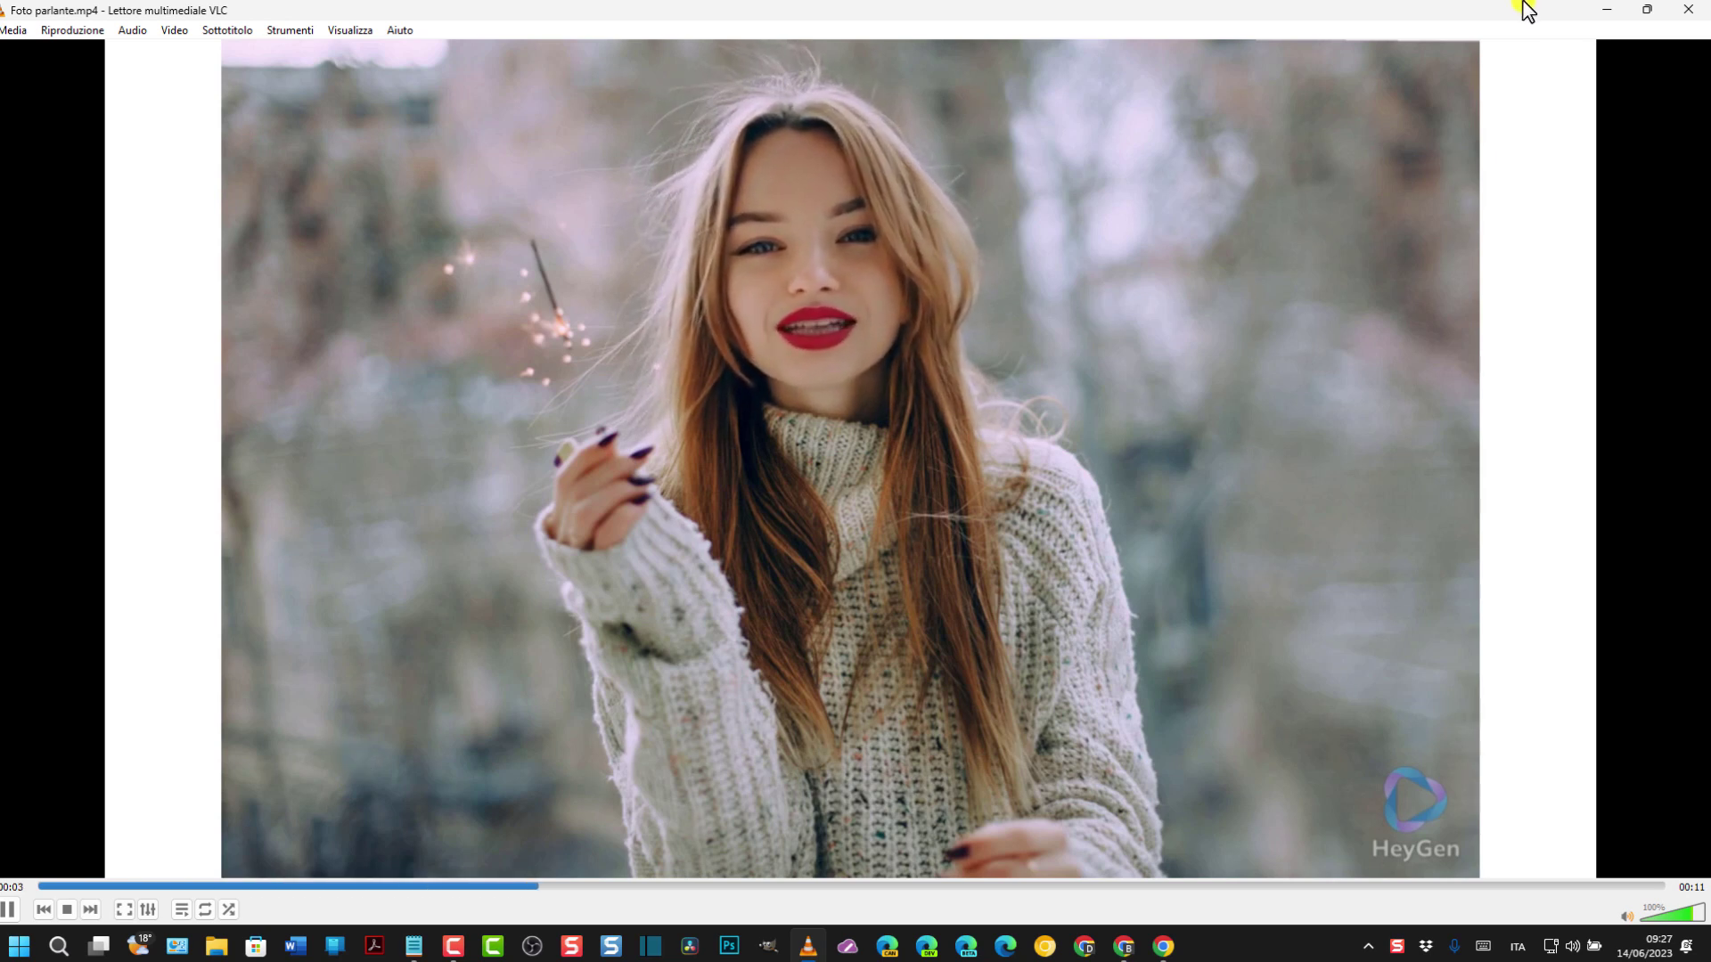
pyautogui.click(1688, 13)
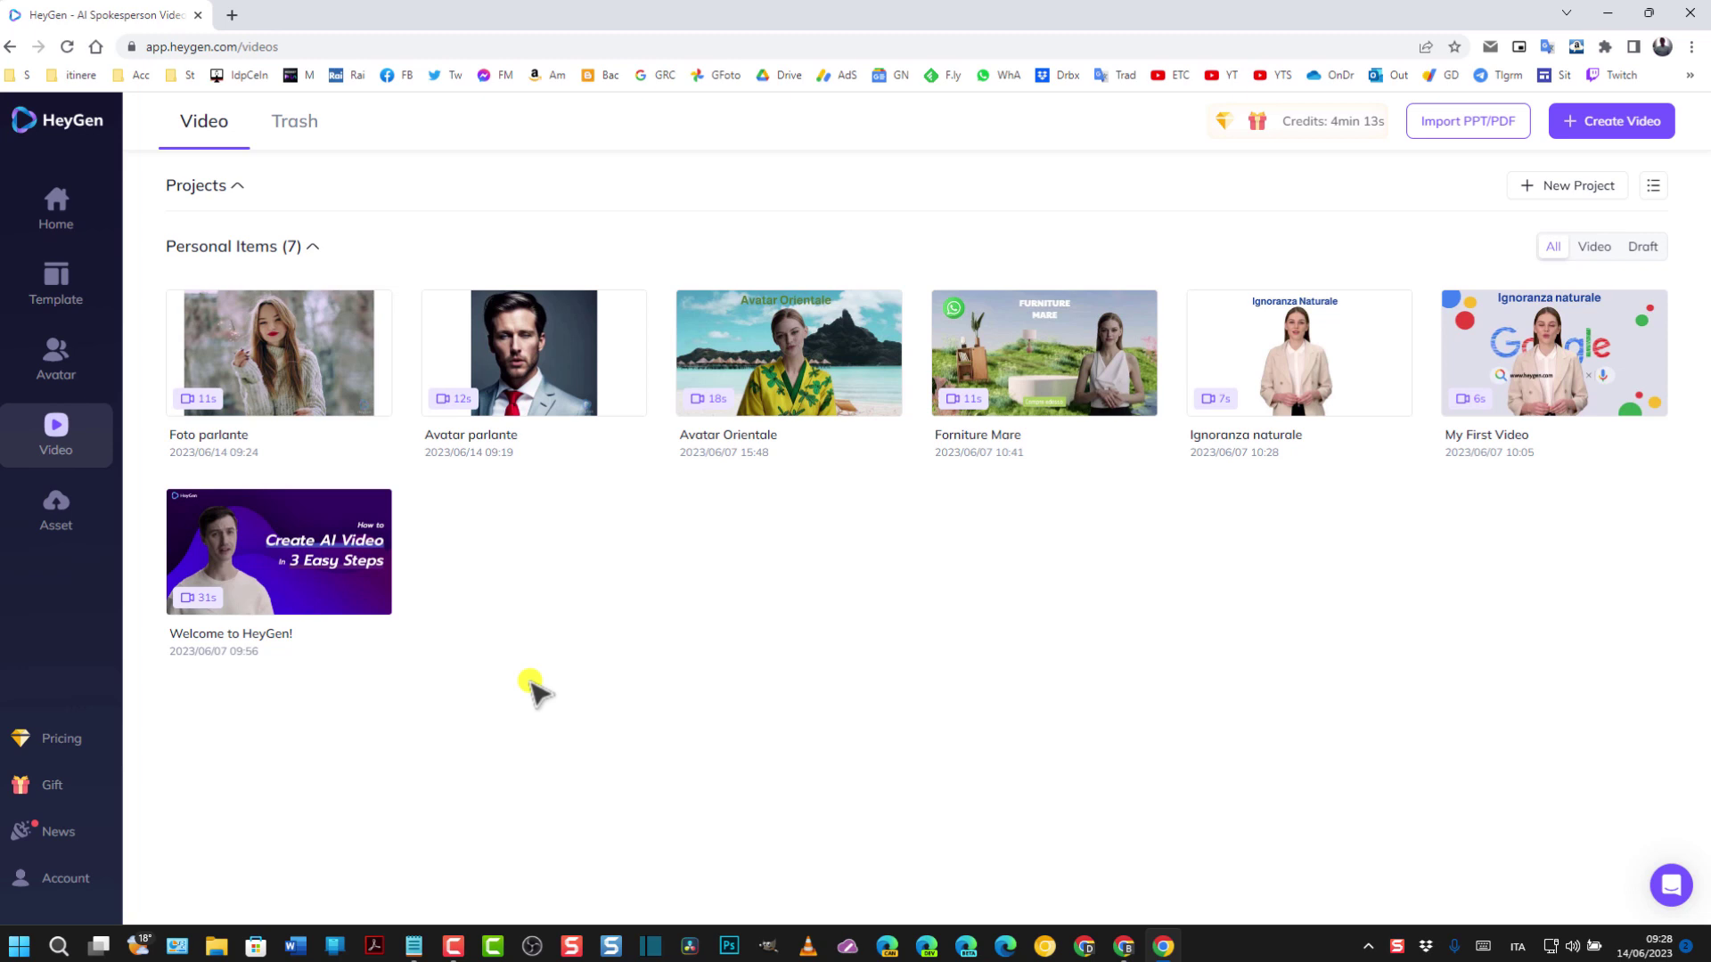
pyautogui.click(56, 207)
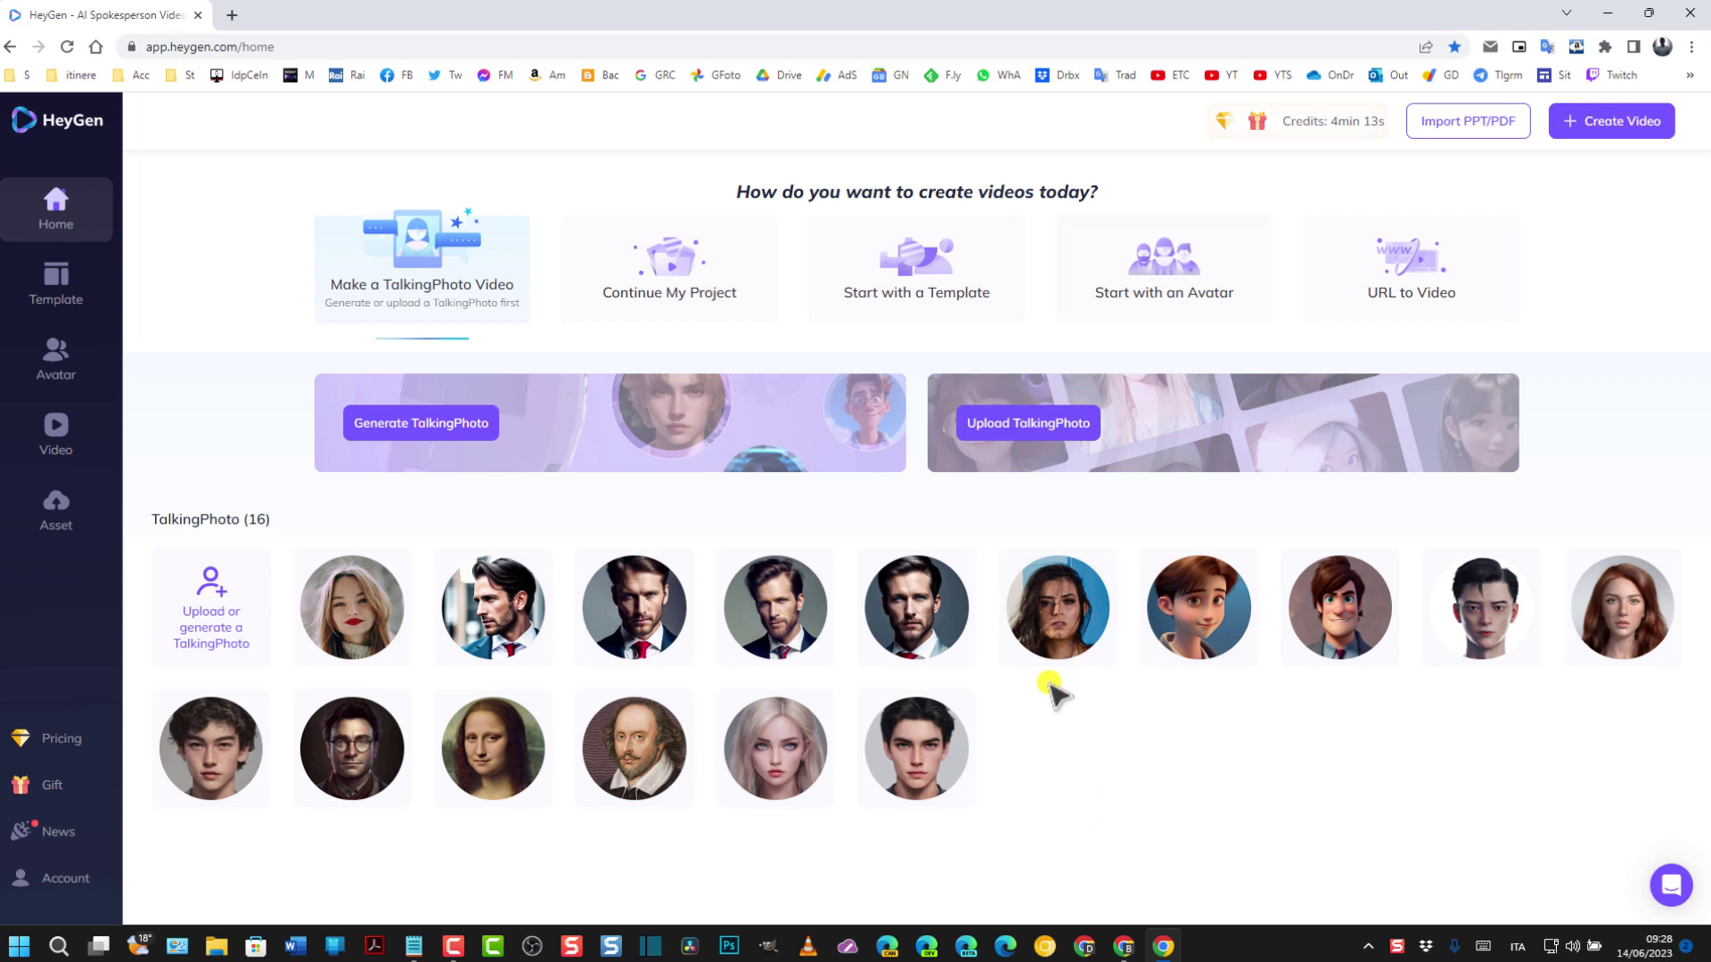
pyautogui.click(653, 643)
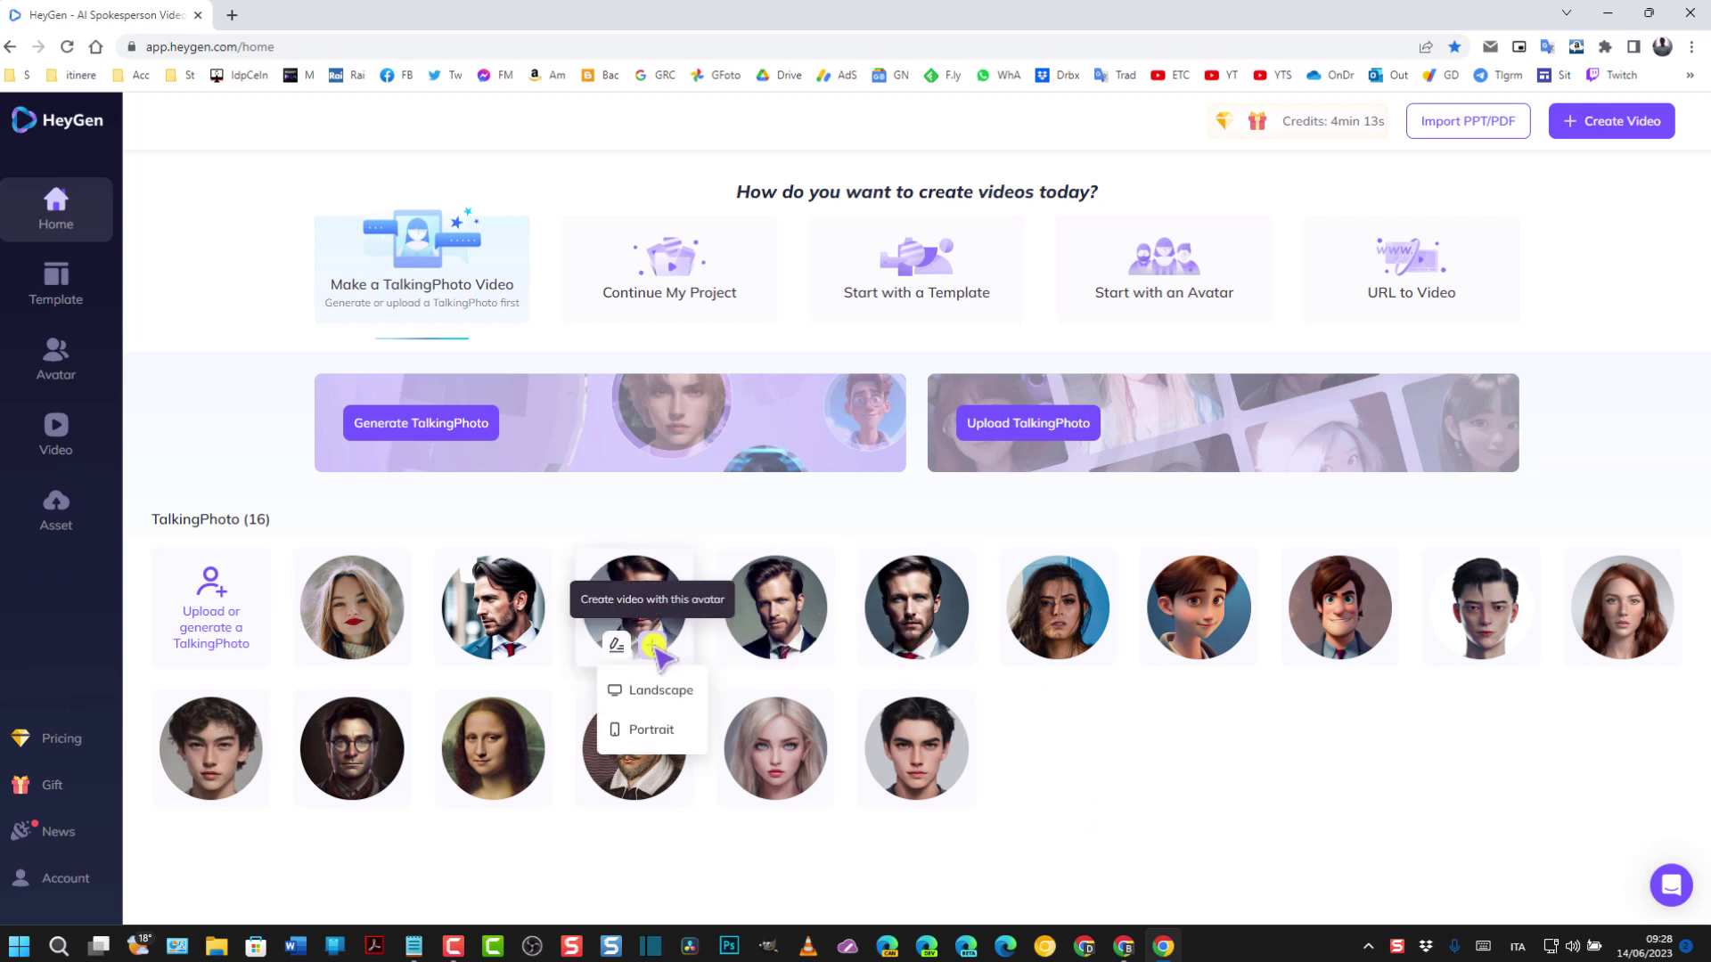
pyautogui.click(647, 732)
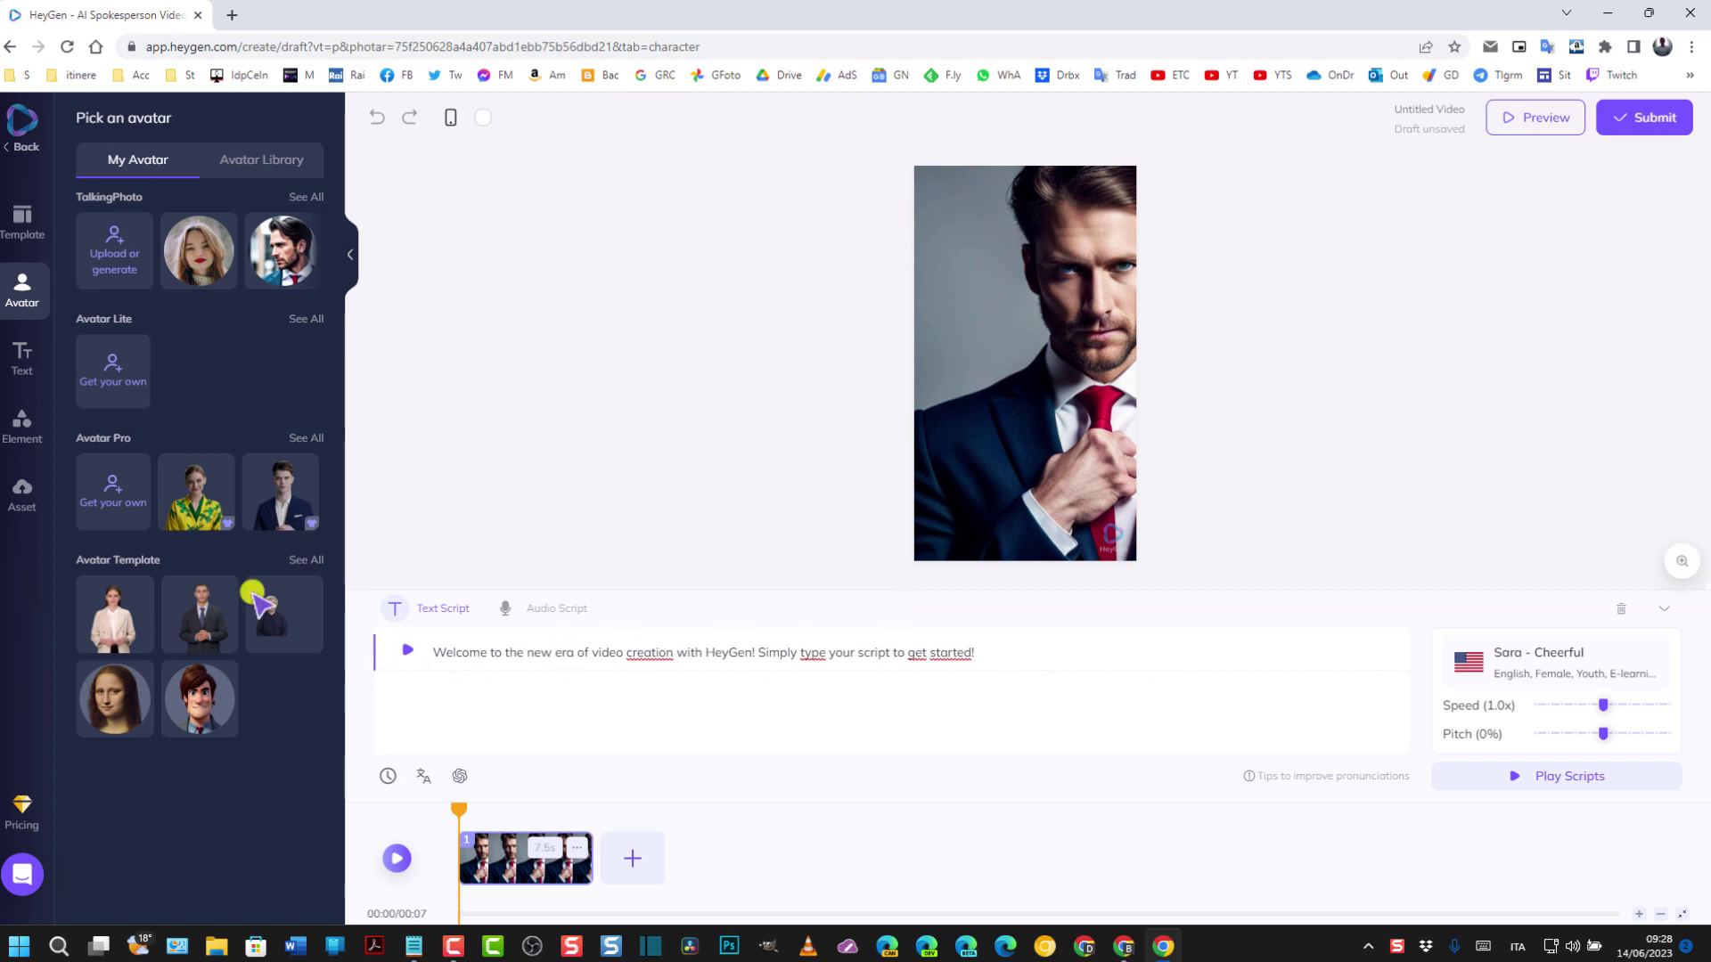
pyautogui.click(12, 47)
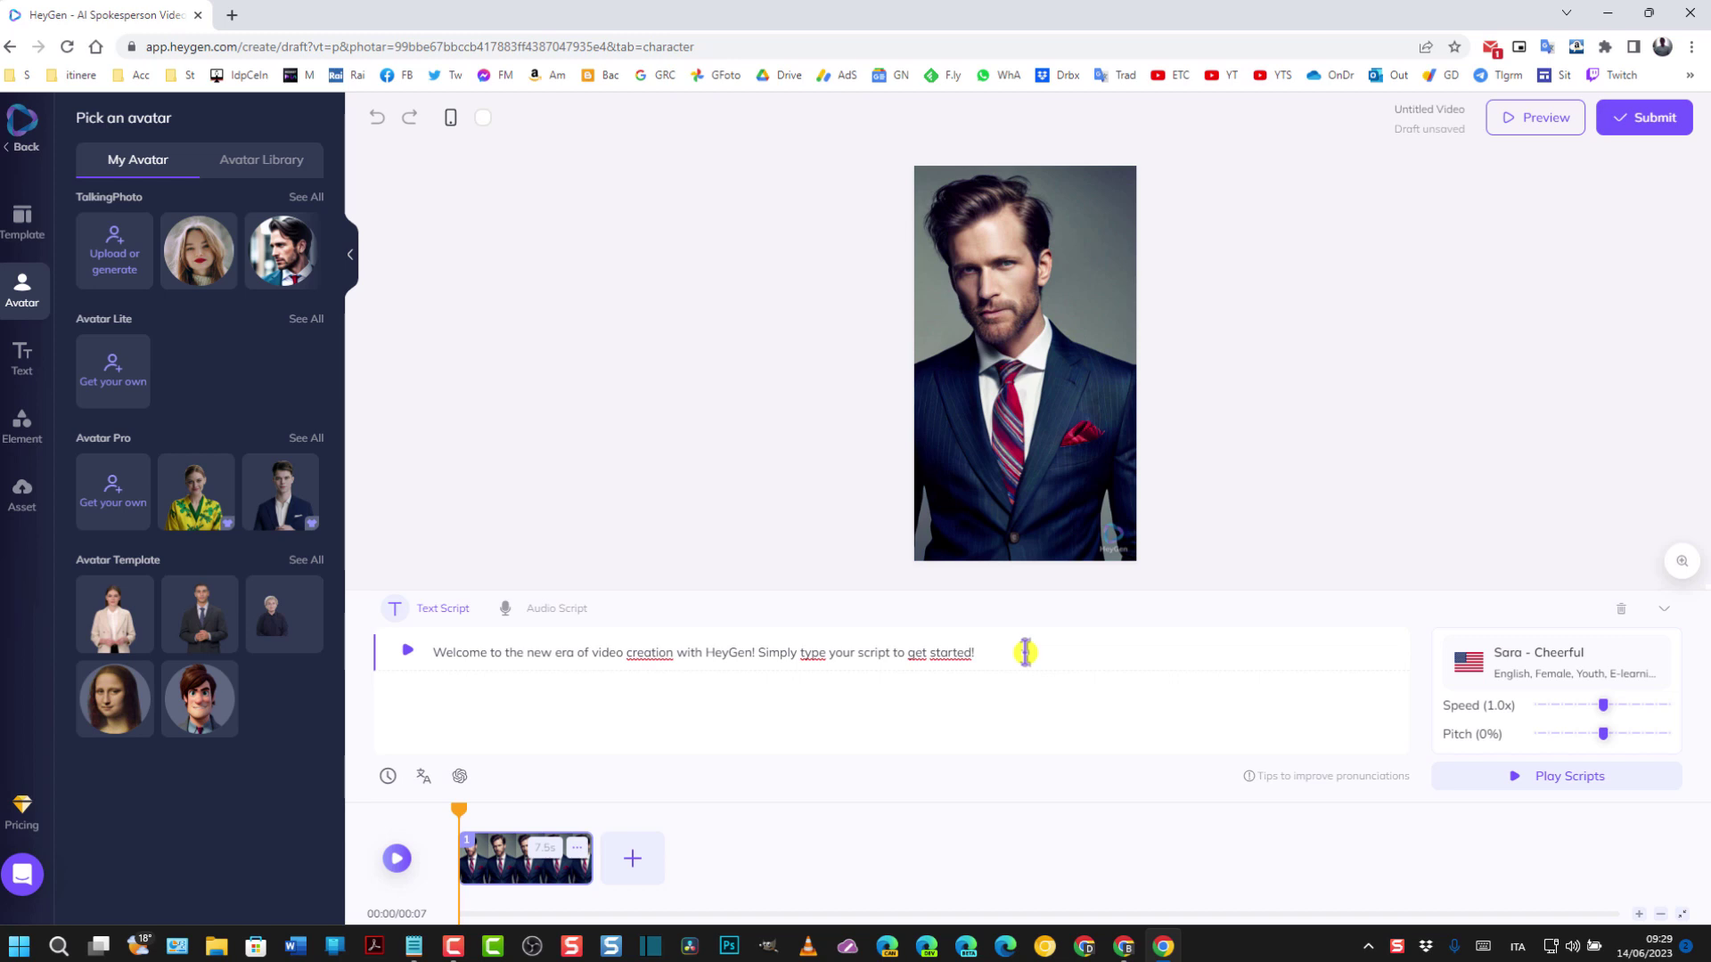
# Step: Replace the portrait video's script with the Italian welcome text ending "Io sono un altro avatar creato con una descrizione." and listen to it
pyautogui.hotkey('ctrl', 'a')
pyautogui.write('Buongiorno. Benvenuti nello strumento per la creazione di avatar parlanti partendo da una descrizione o da una immagine. Io sono un altro avatar creato con una descrizione.')
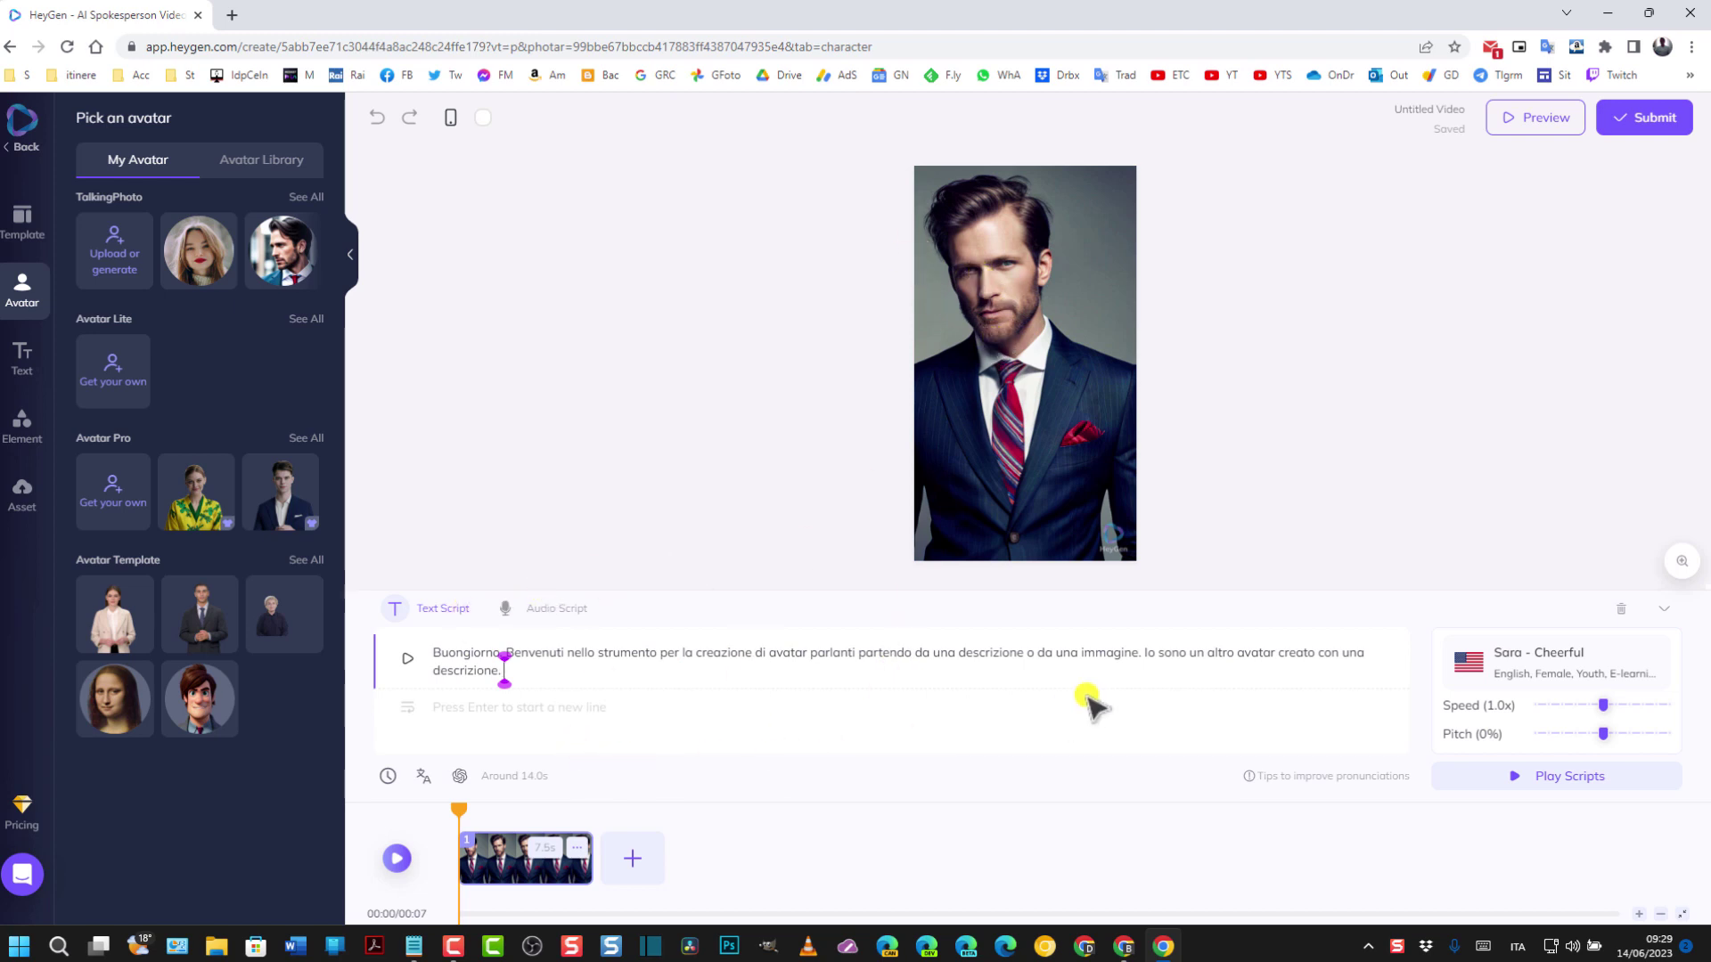
pyautogui.click(405, 659)
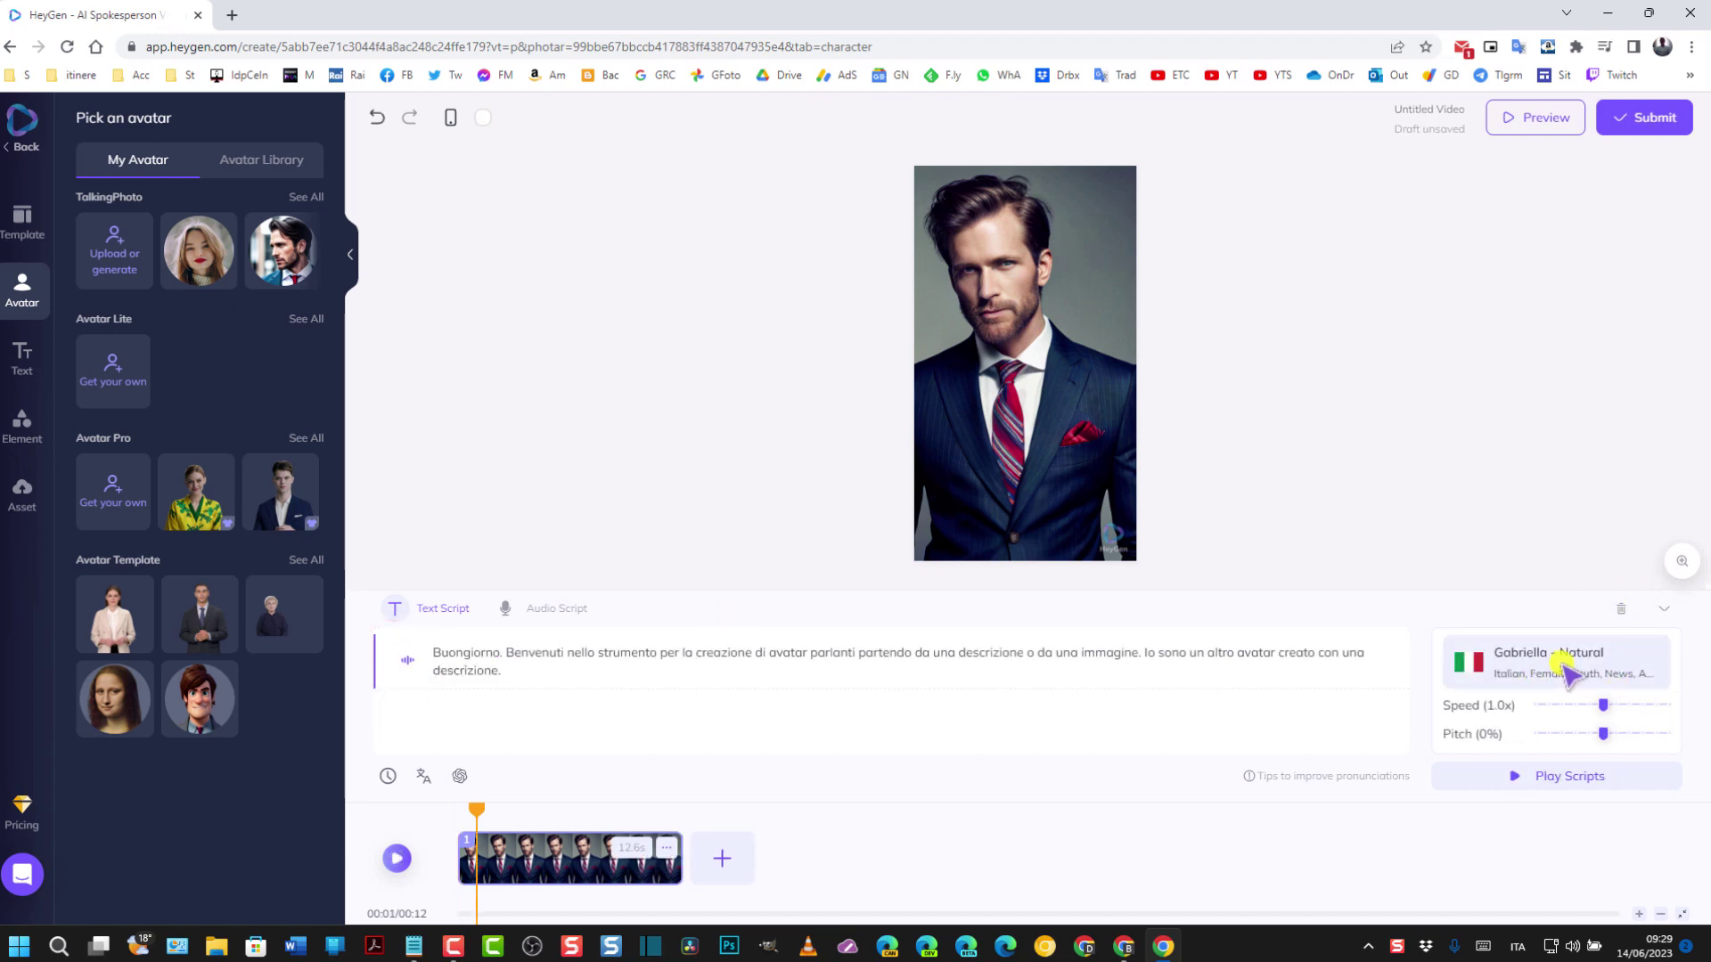
# Step: Change the script's voice to the Italian male "Diego - Natural" and listen to the script again
pyautogui.click(1565, 663)
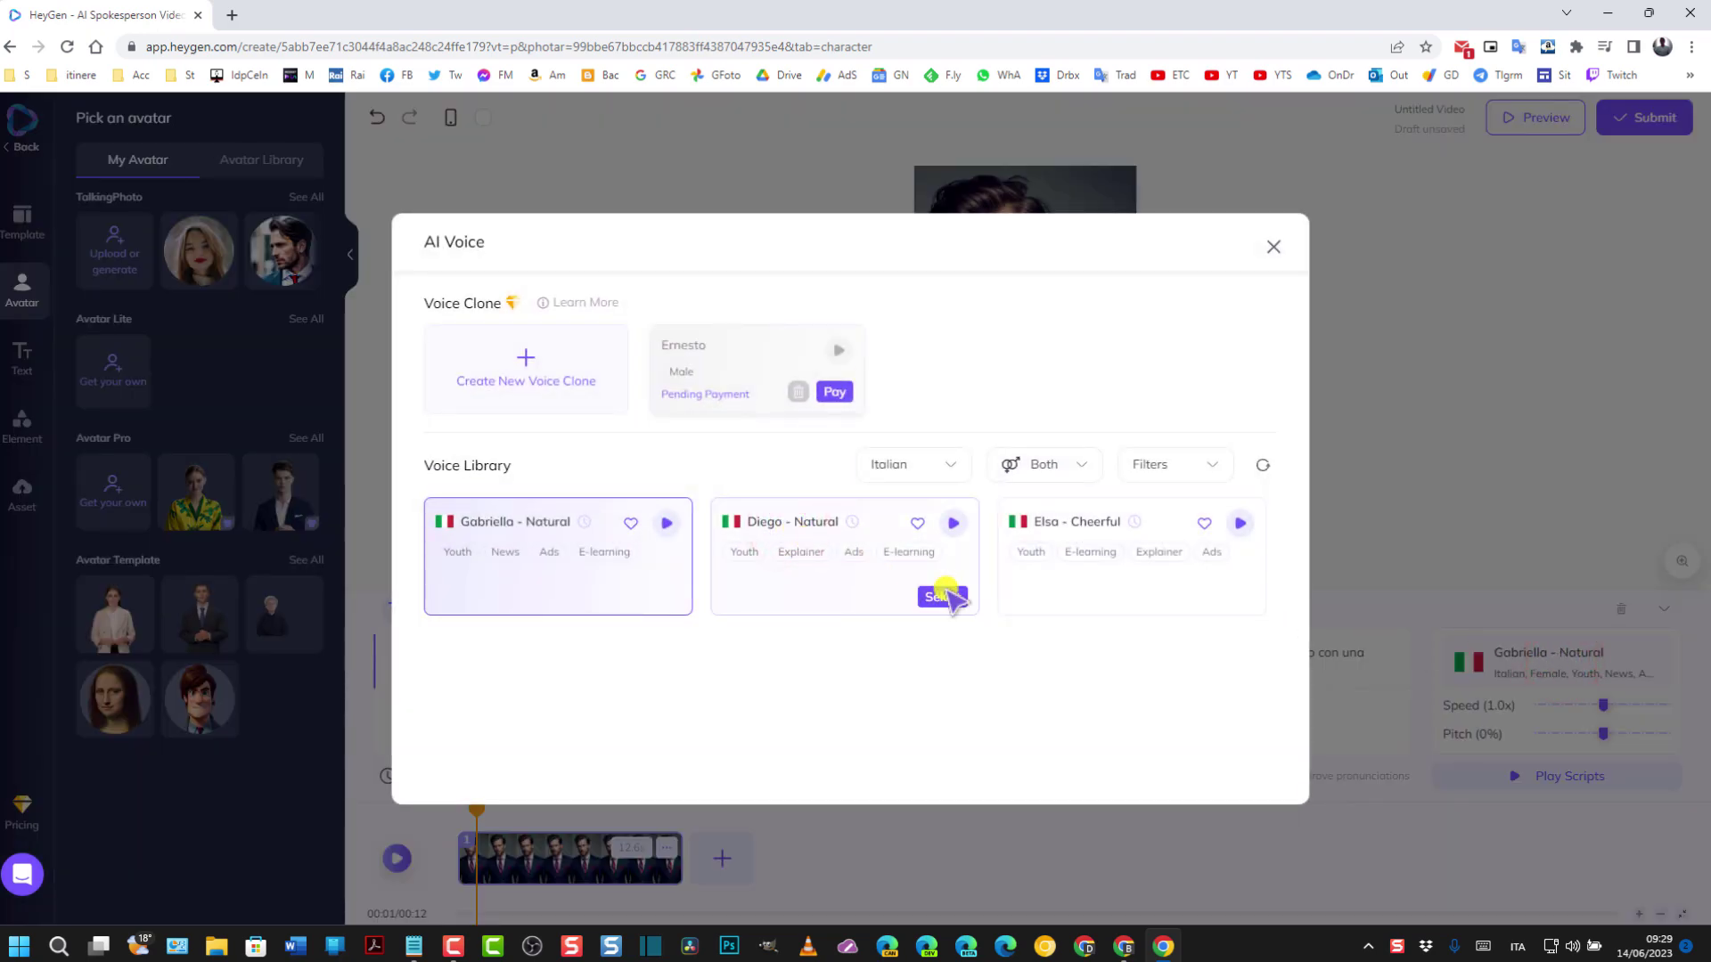
pyautogui.click(942, 597)
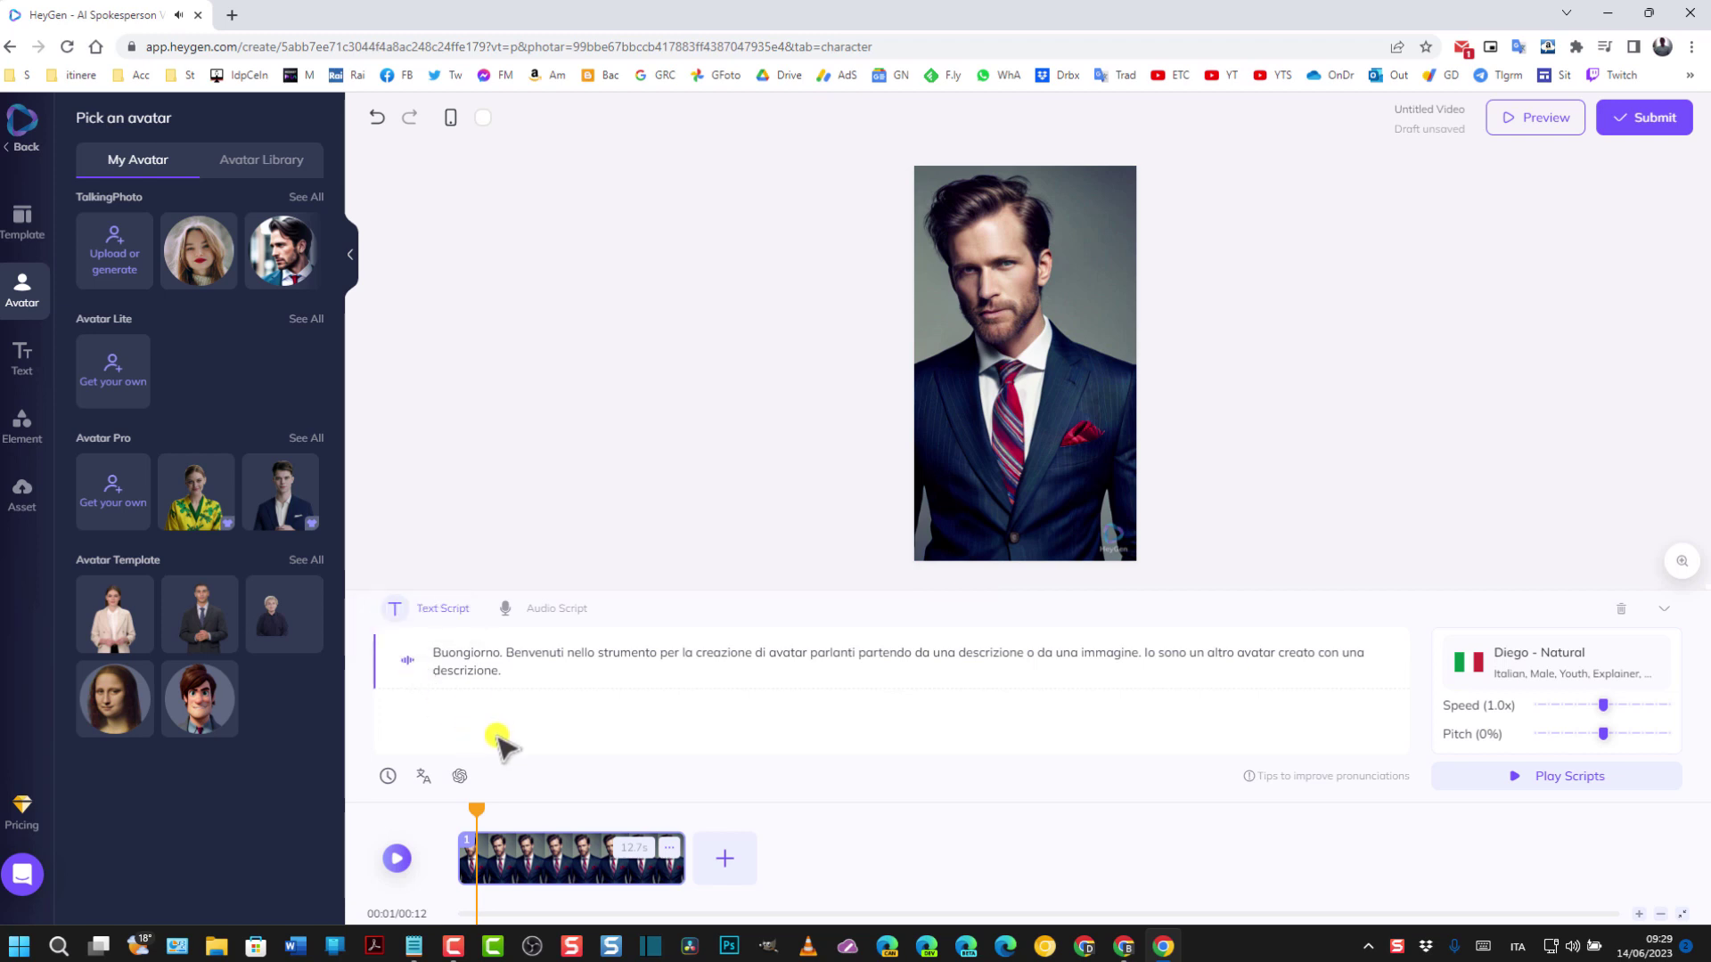
pyautogui.click(406, 660)
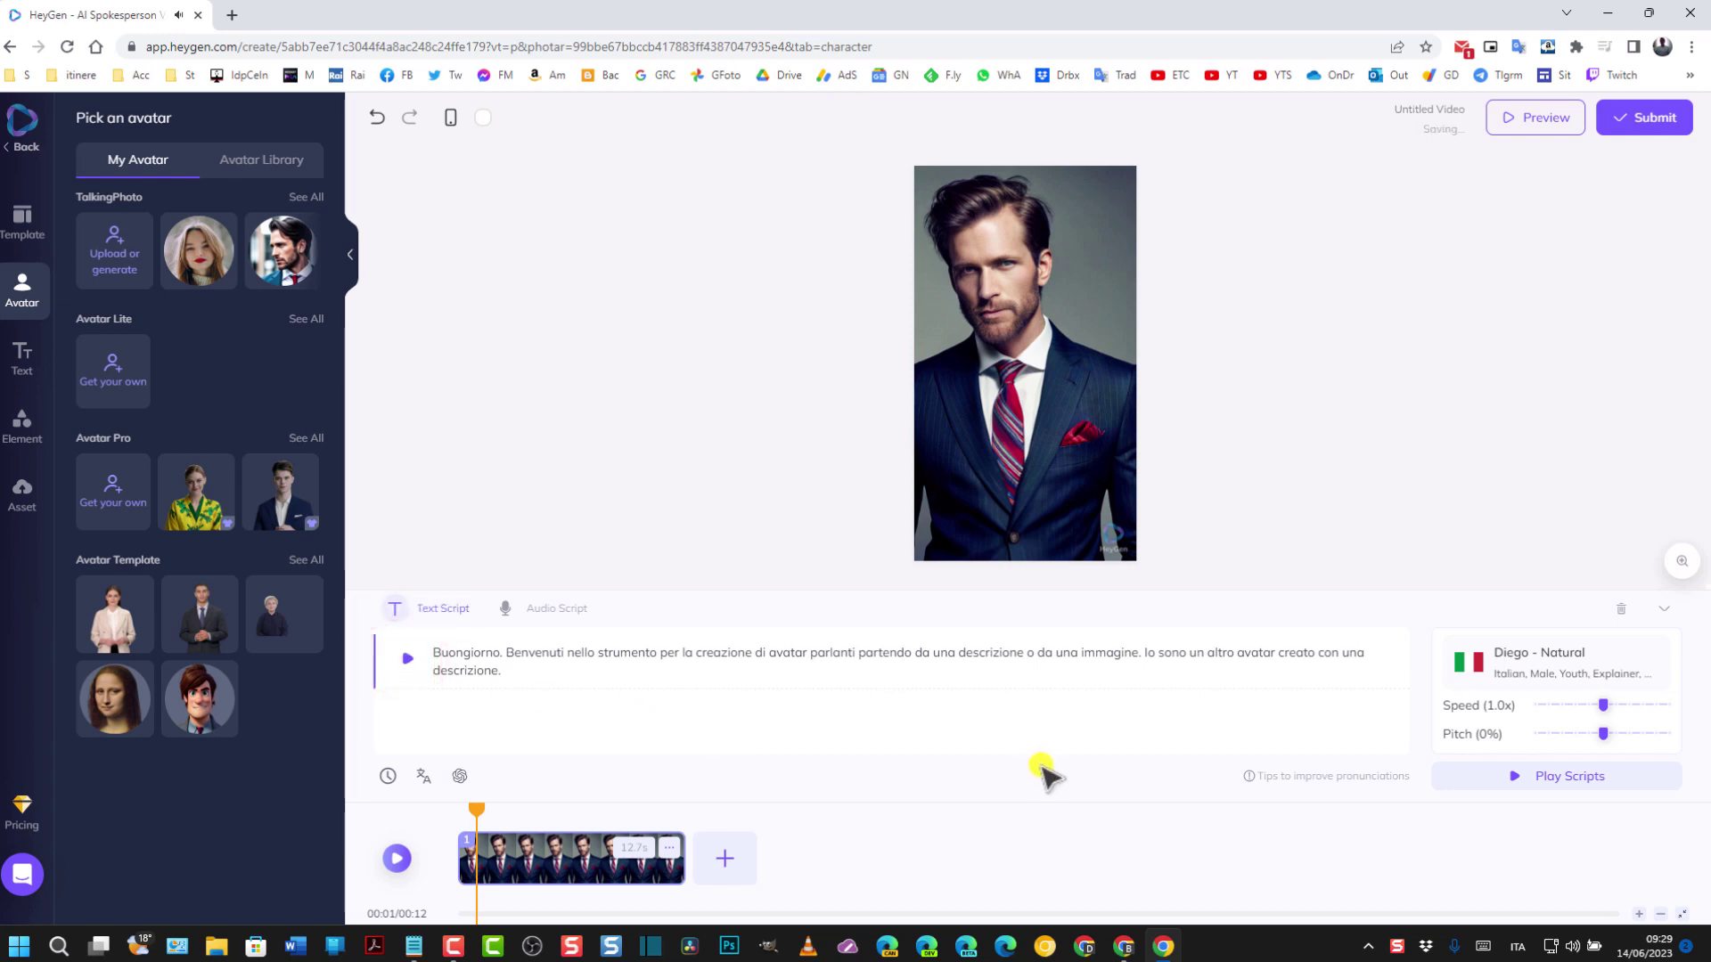
# Step: Submit the portrait avatar video for production, confirming the credit use
pyautogui.click(1654, 119)
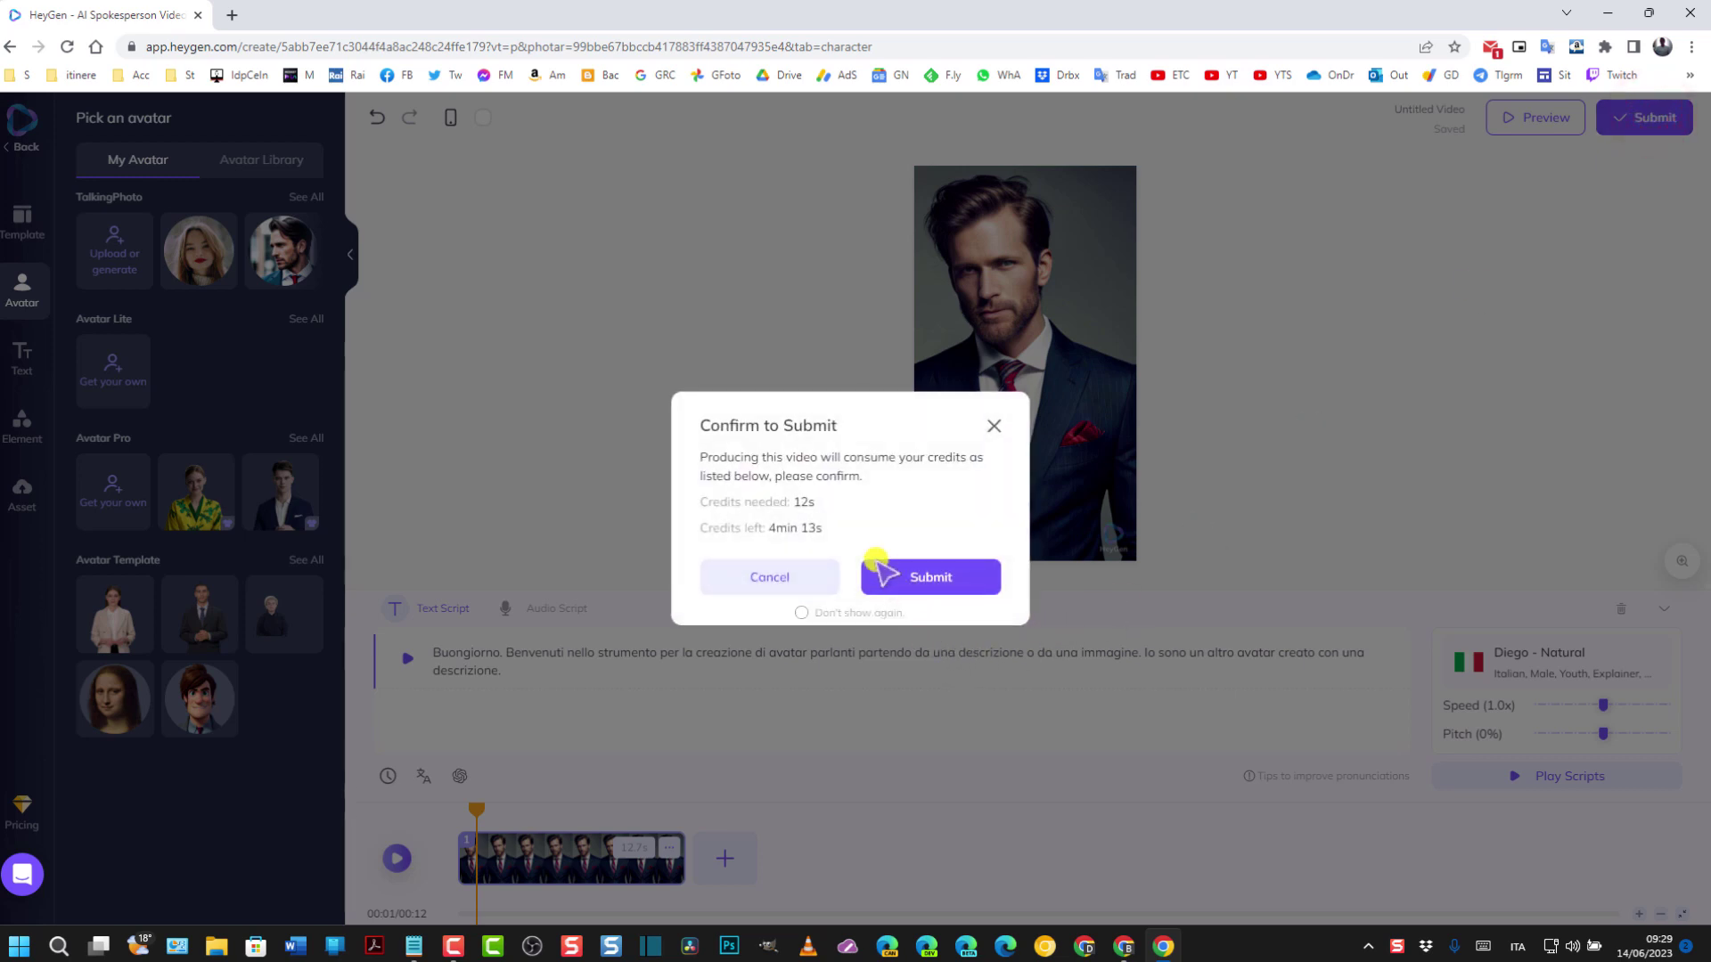
pyautogui.click(931, 578)
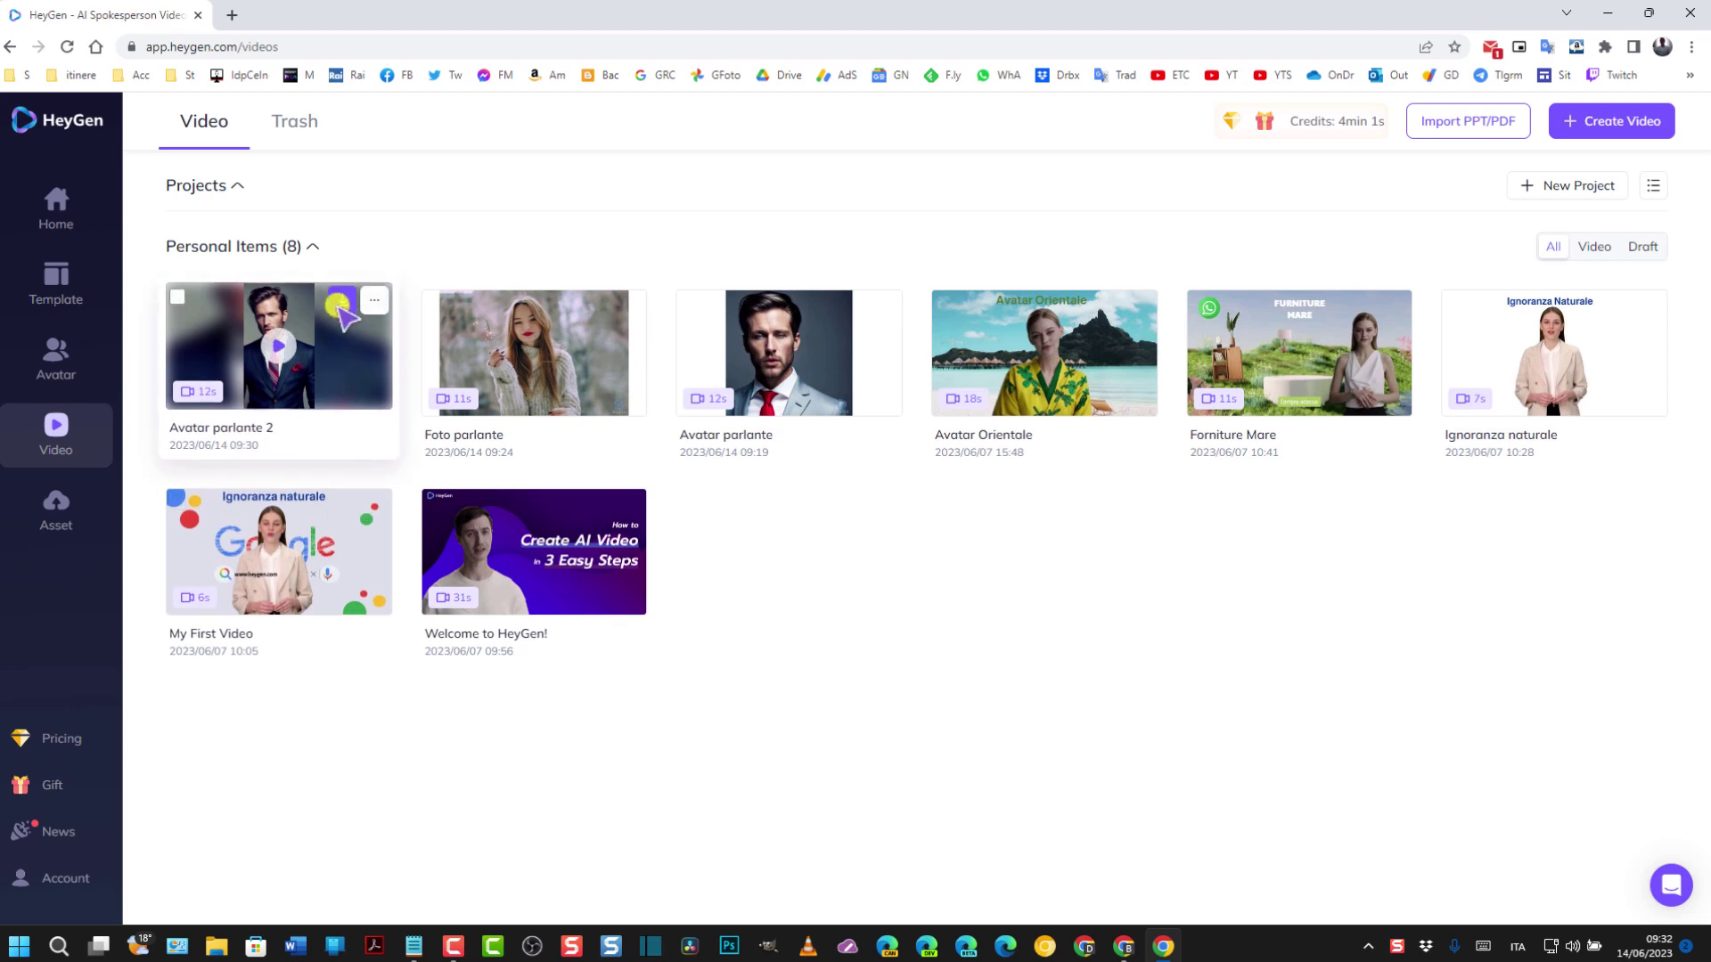
# Step: Download the "Avatar parlante 2" video, play it online with its captions, and return to the video list
pyautogui.click(340, 306)
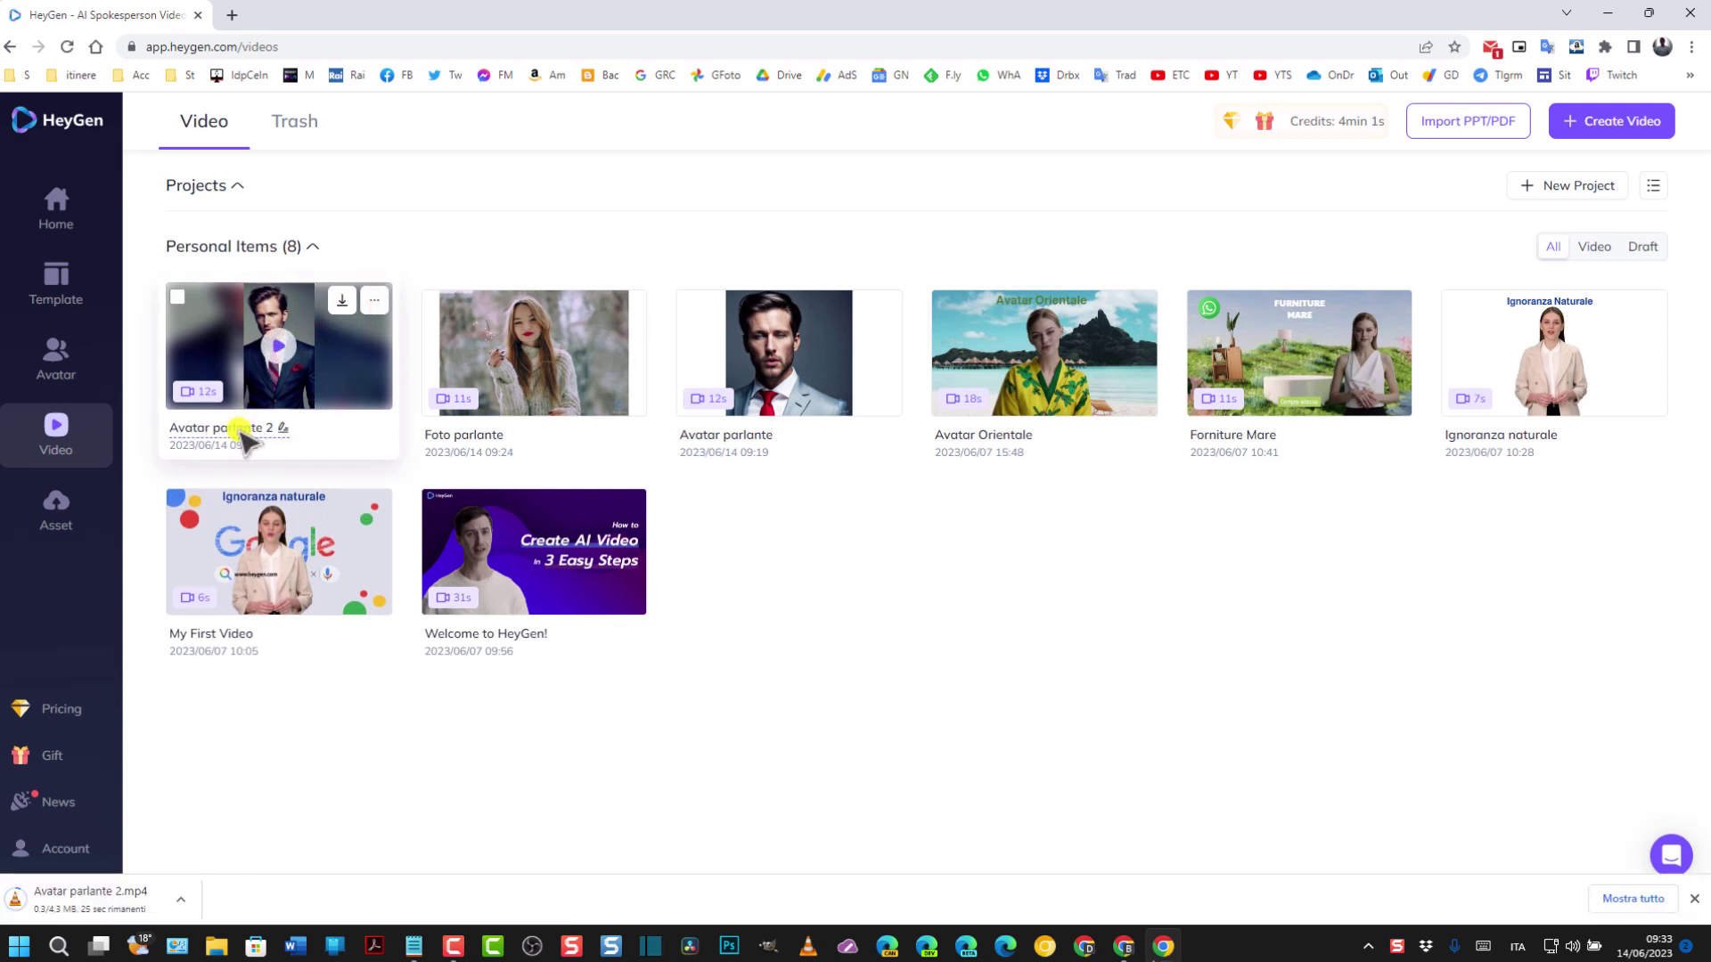
pyautogui.click(281, 347)
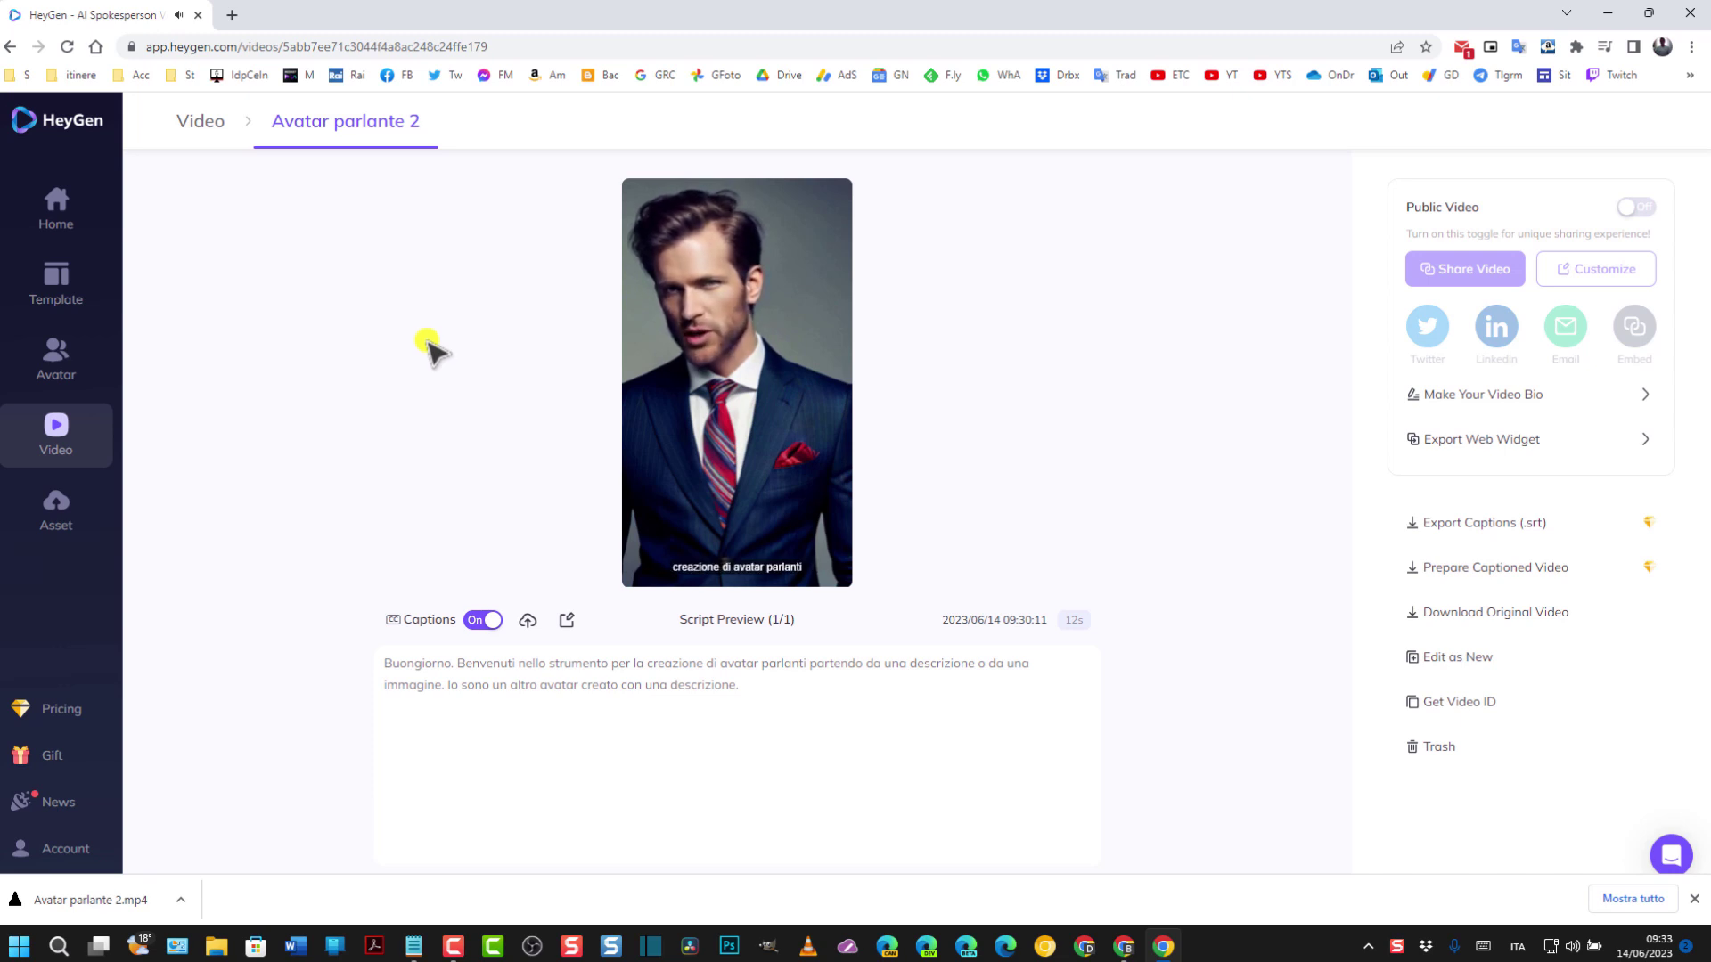
pyautogui.click(10, 46)
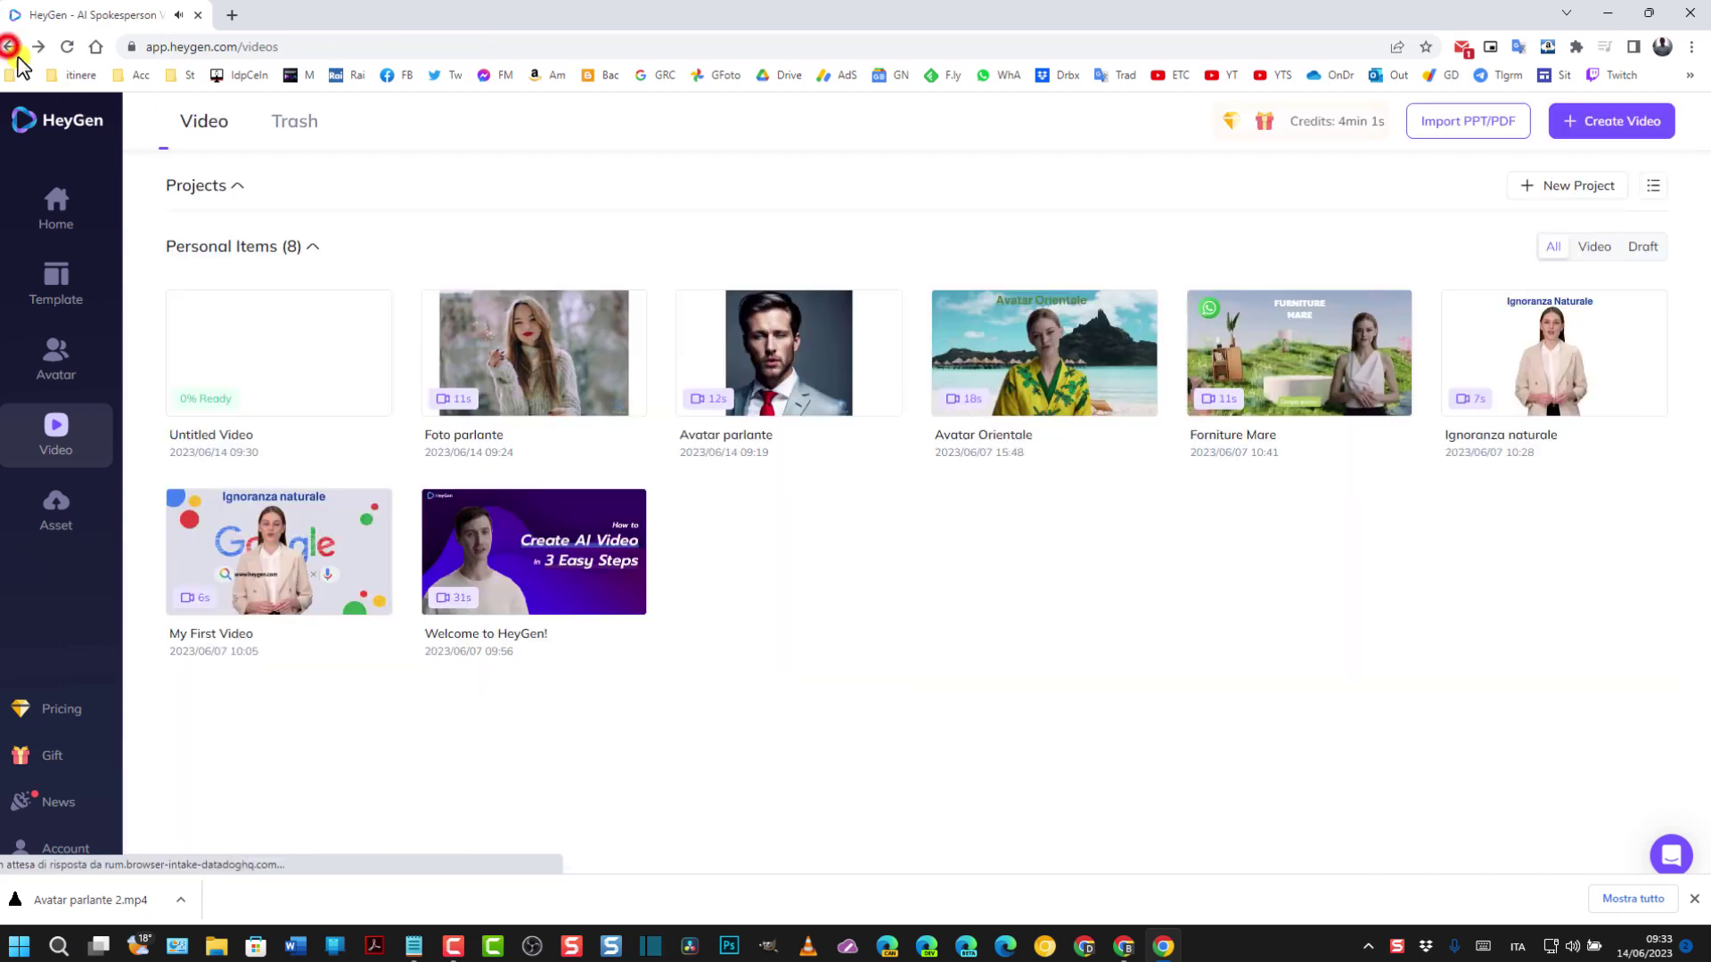
# Step: Try to upload "ragazza 1.jpg" from the Downloads folder as a new TalkingPhoto on the home page
pyautogui.click(53, 212)
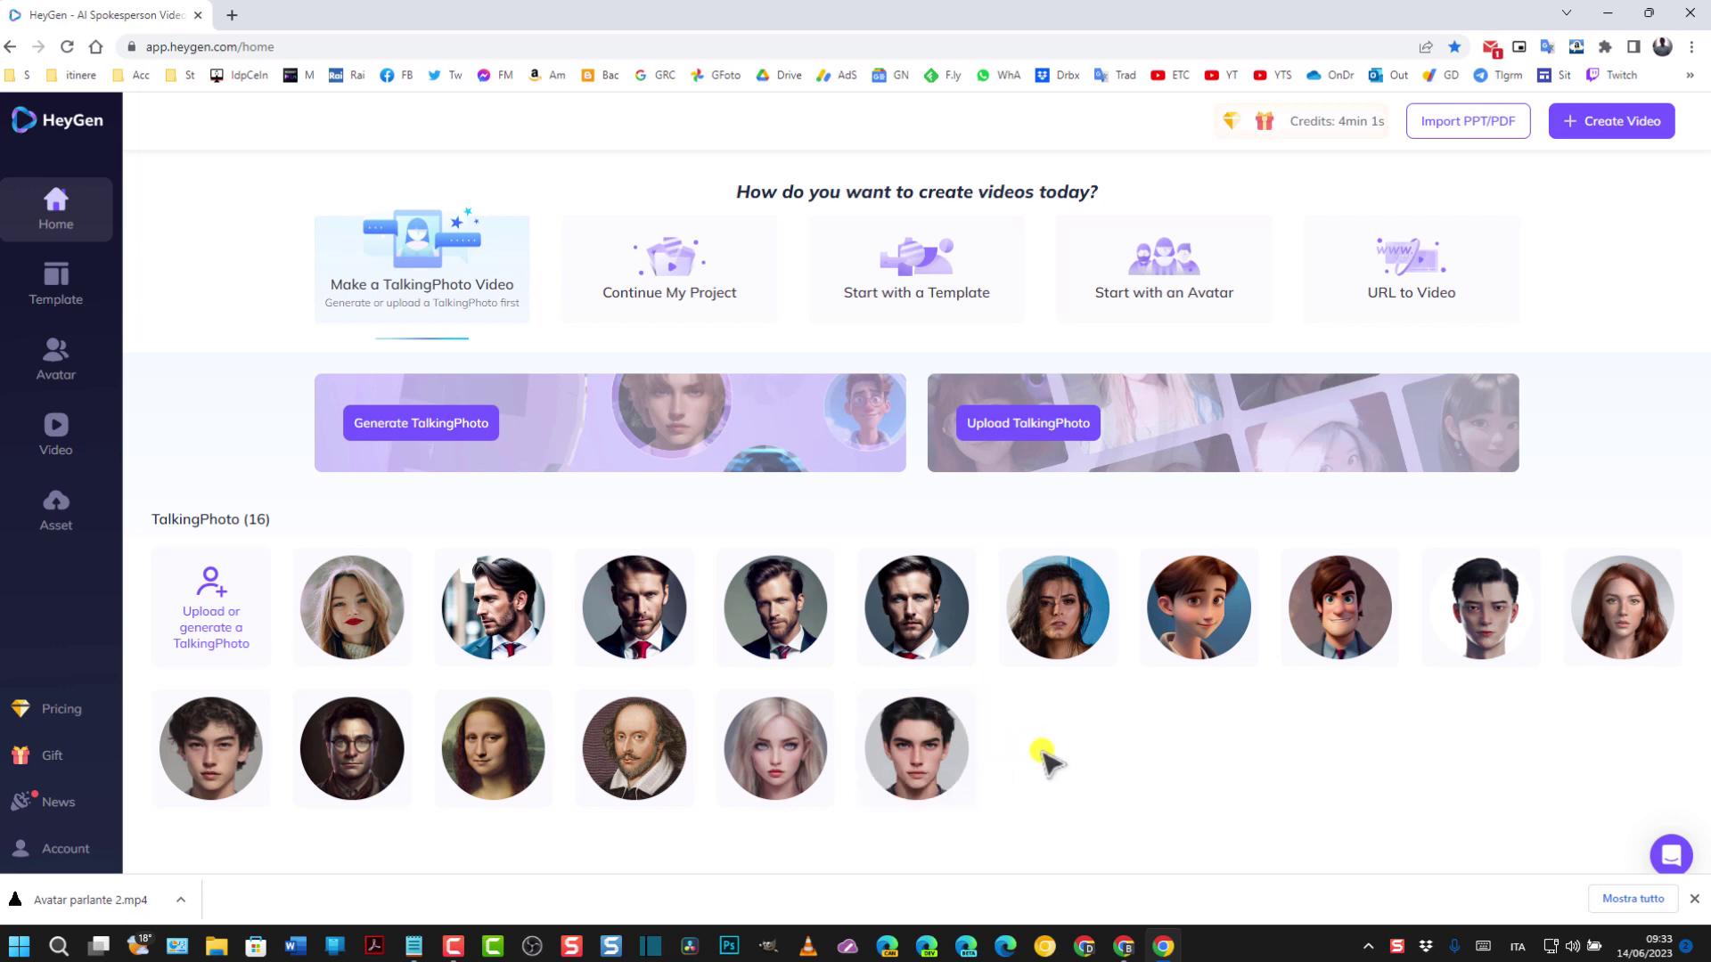
pyautogui.click(1047, 425)
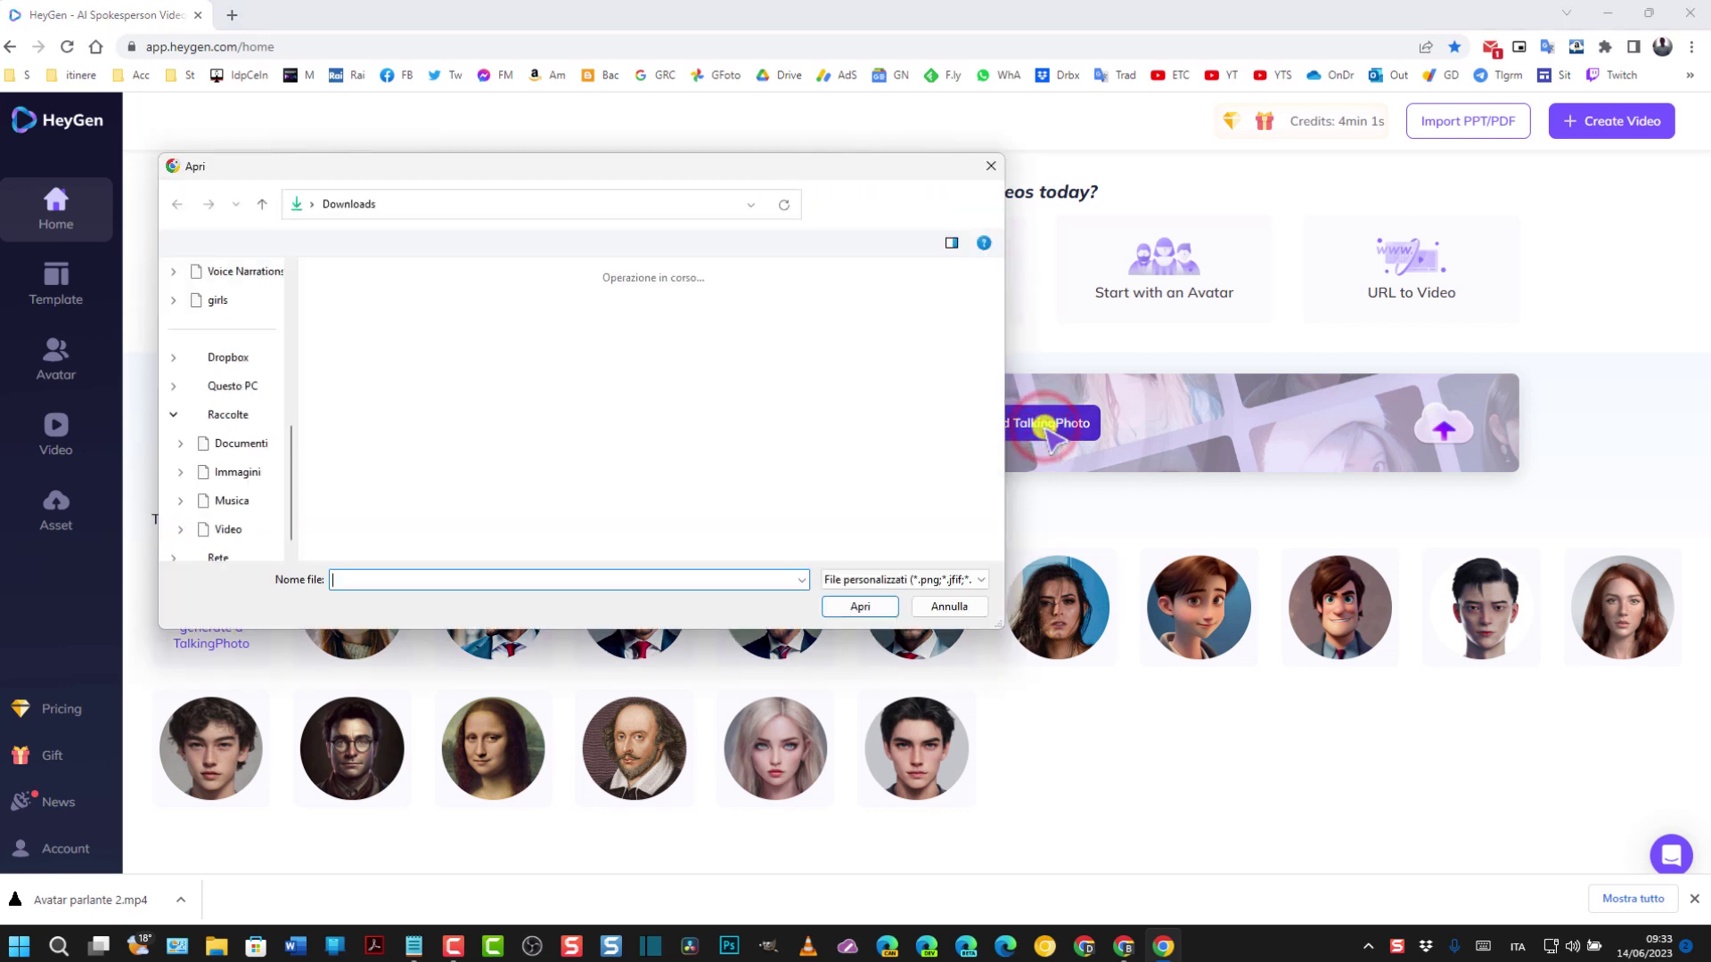
pyautogui.click(499, 356)
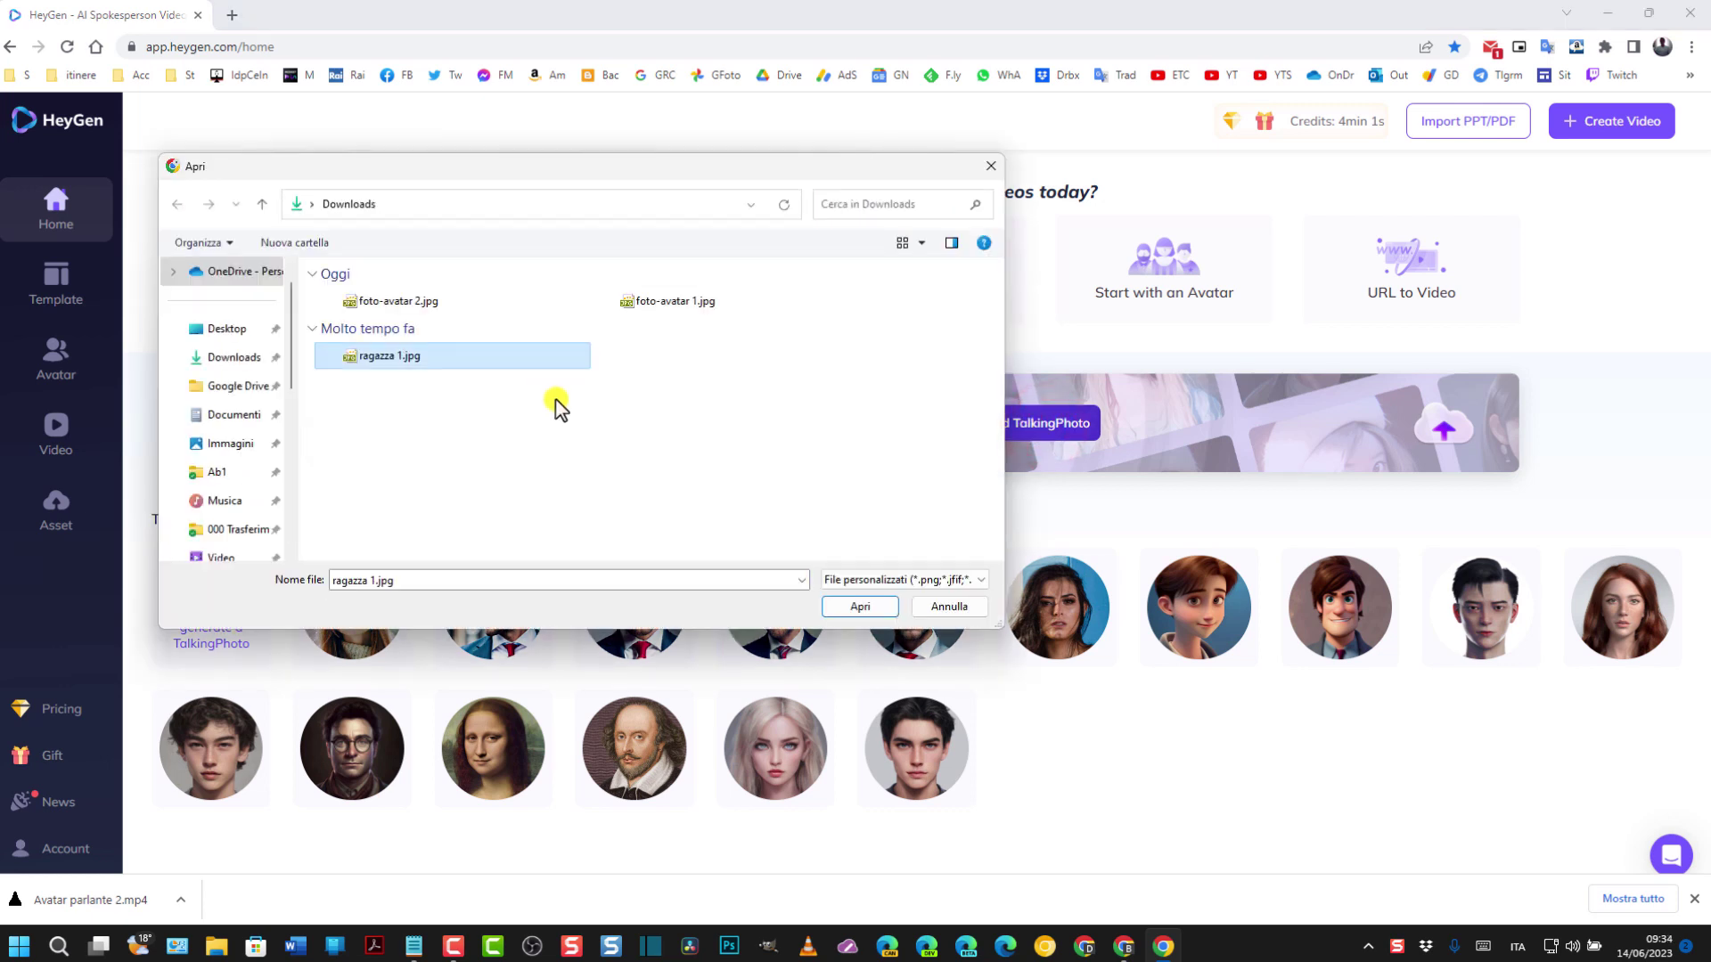
pyautogui.click(860, 607)
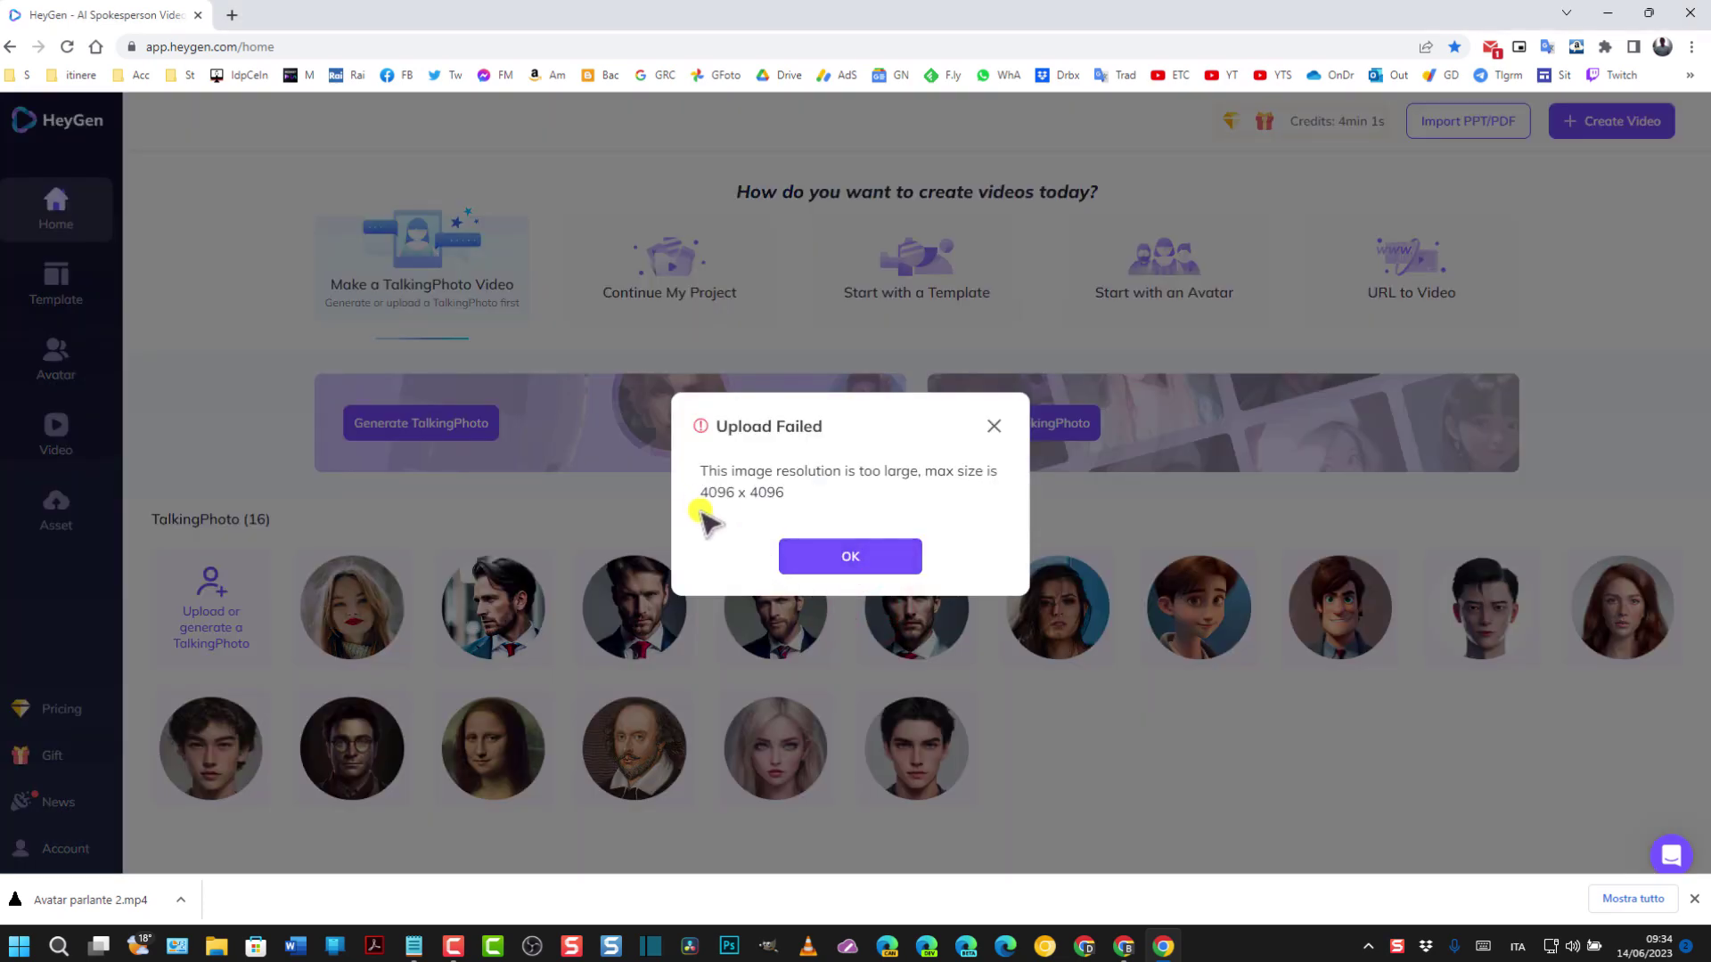
pyautogui.click(993, 426)
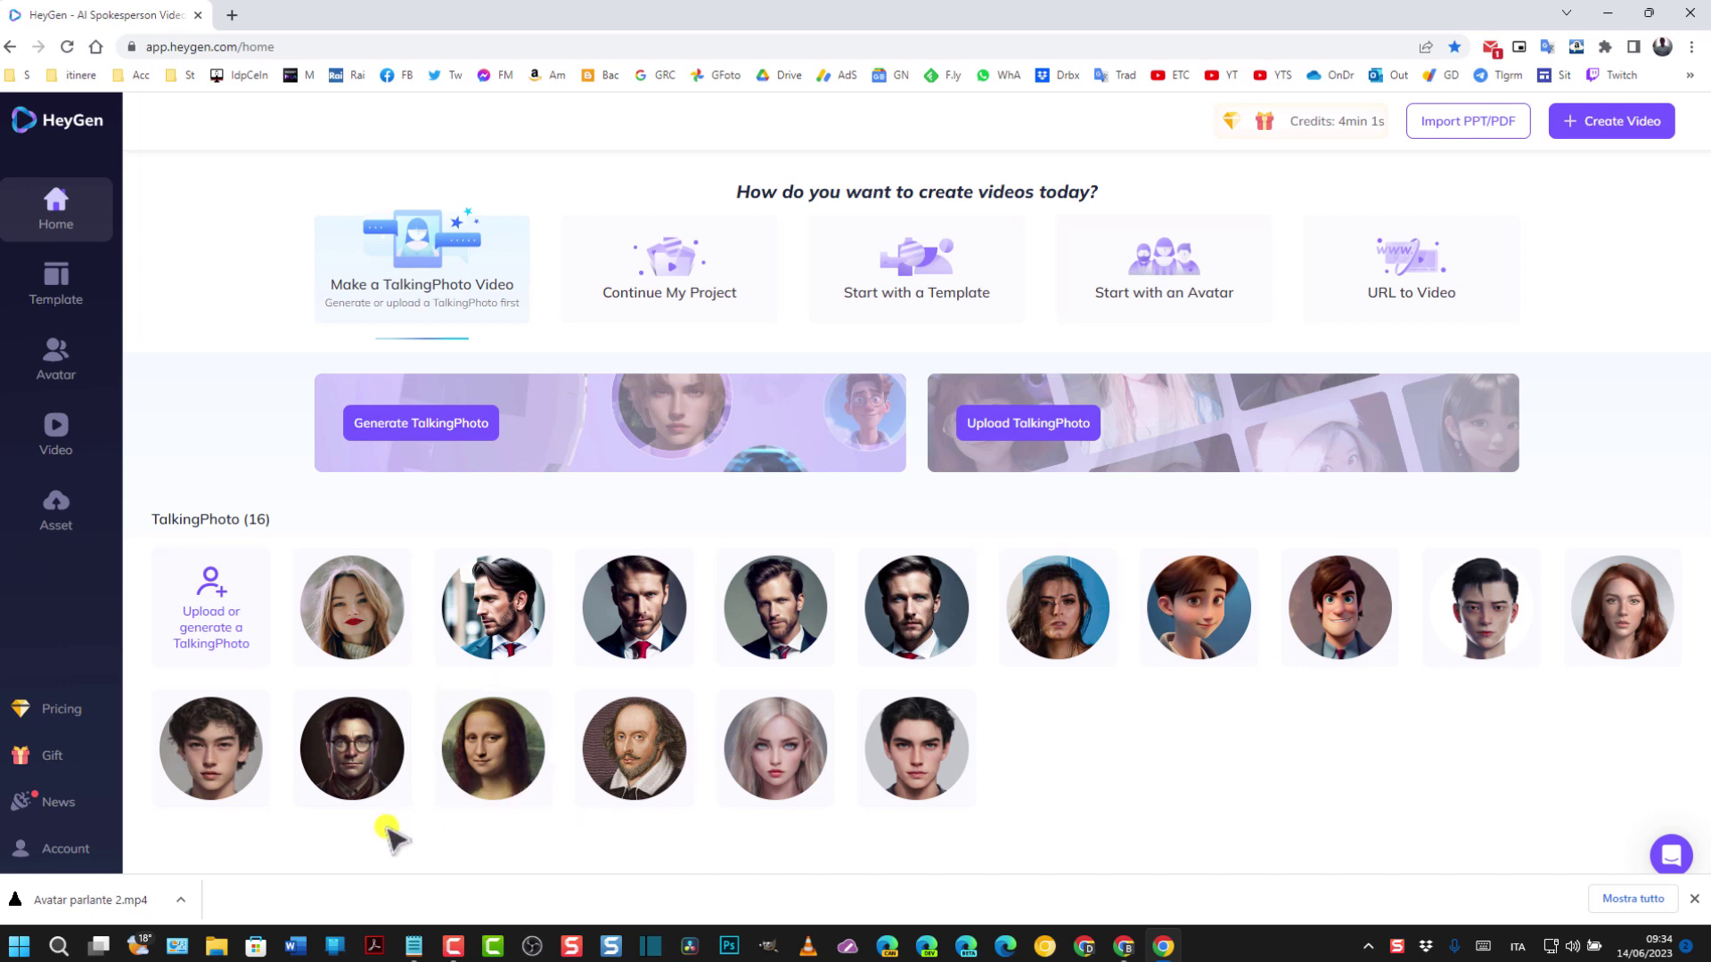
# Step: Upload "ragazza 2.jpg" from the Downloads folder as a new TalkingPhoto
pyautogui.moveTo(1595, 653)
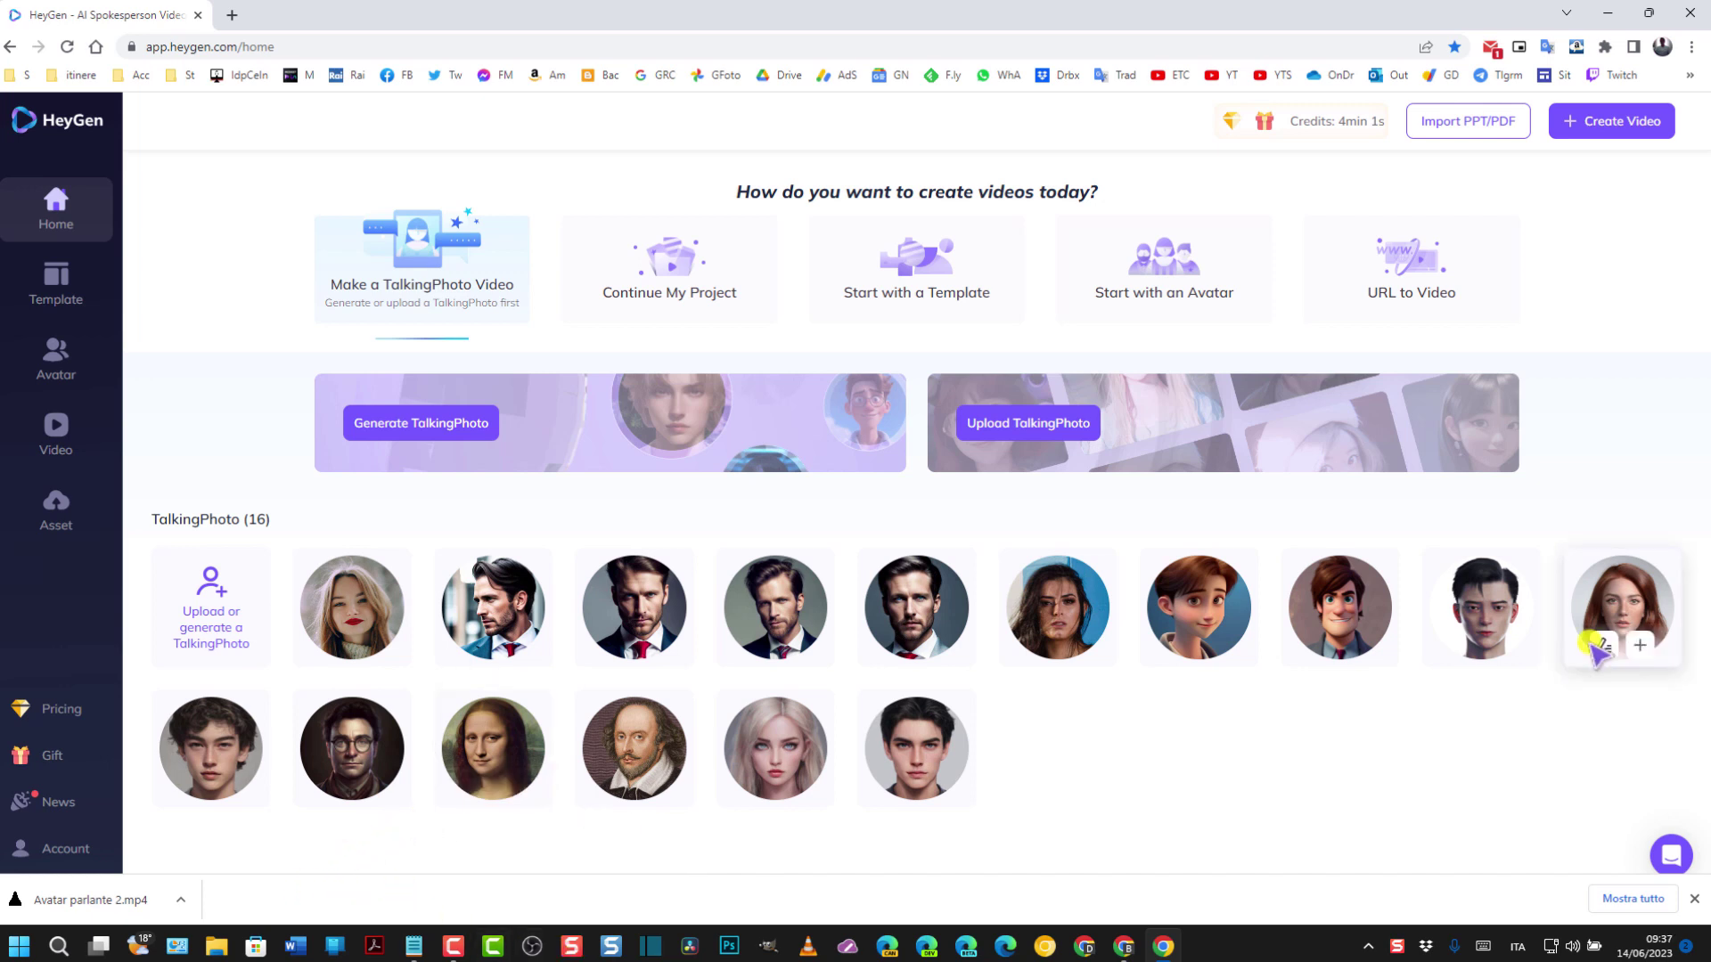
pyautogui.click(1026, 425)
pyautogui.click(389, 302)
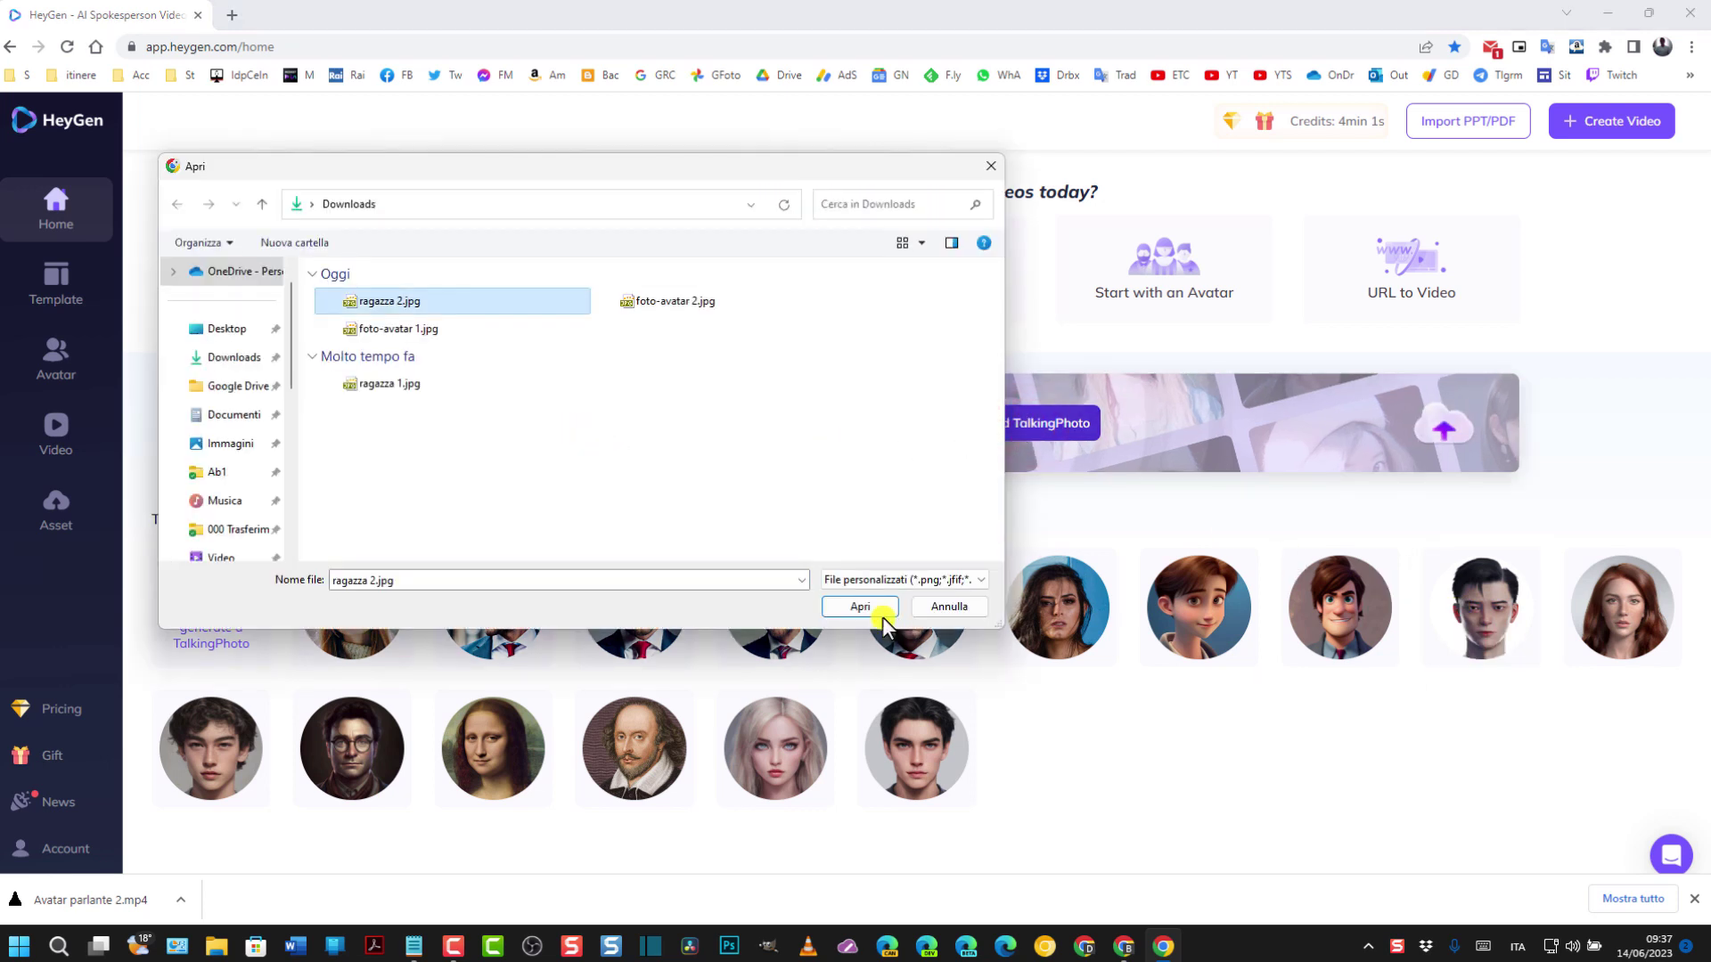
pyautogui.click(860, 606)
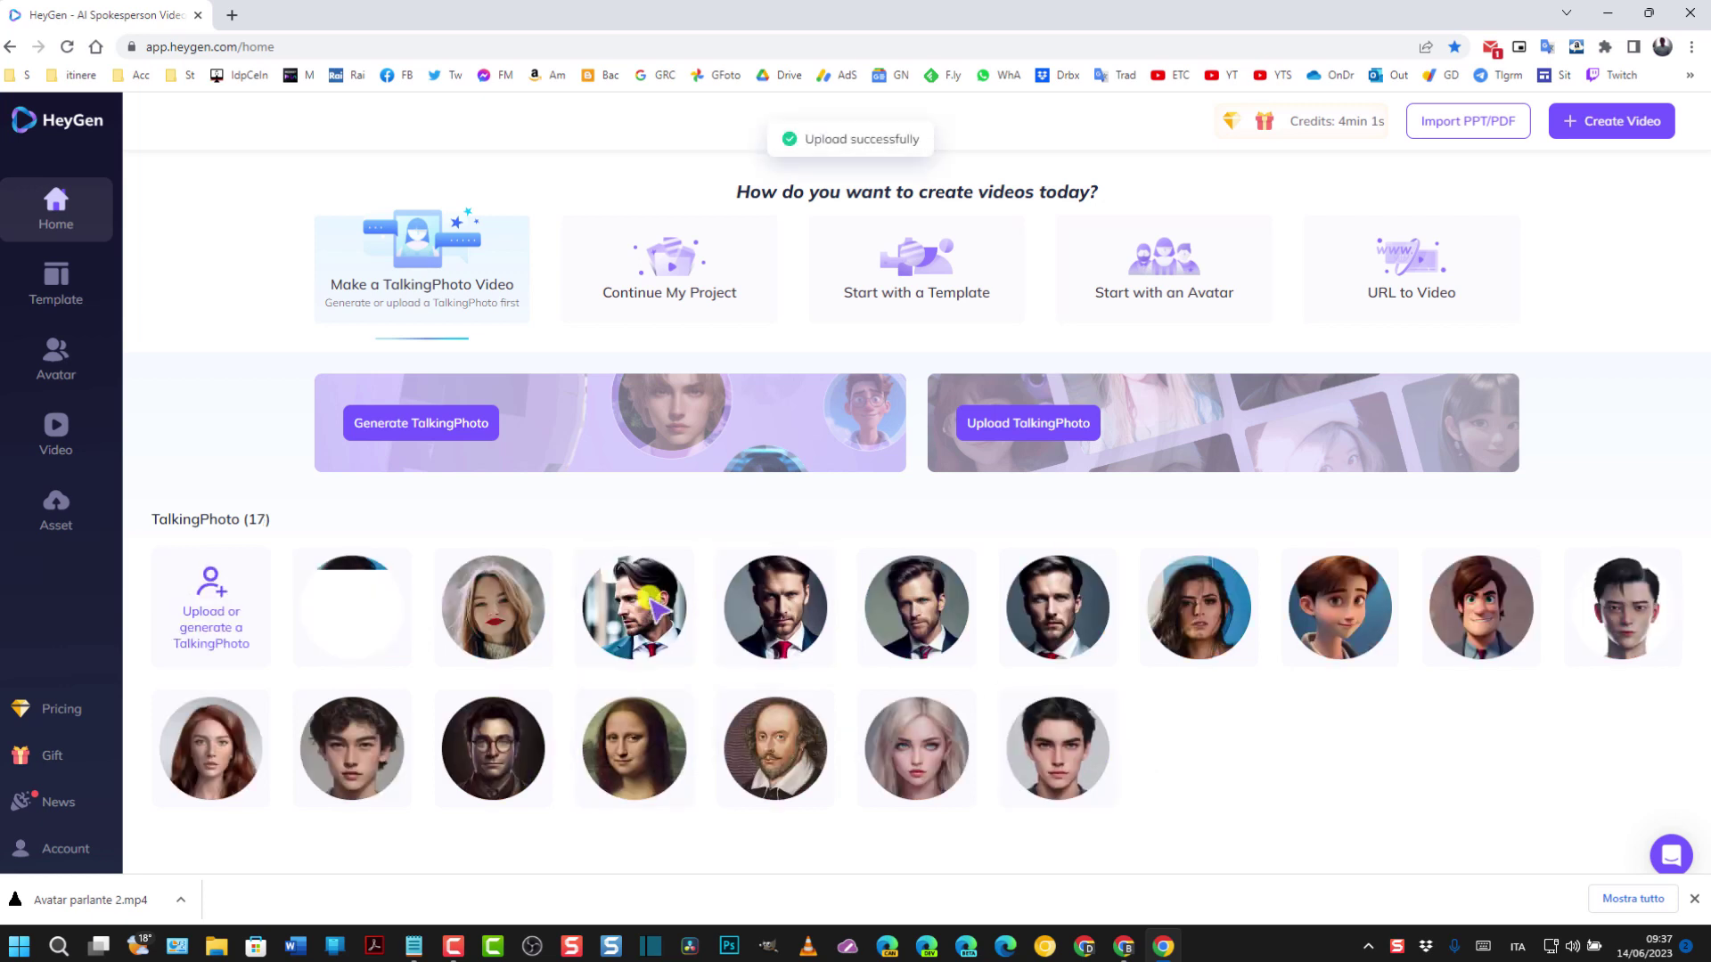
# Step: Start a new portrait-format video with the newly uploaded TalkingPhoto of the dark-haired woman
pyautogui.moveTo(341, 626)
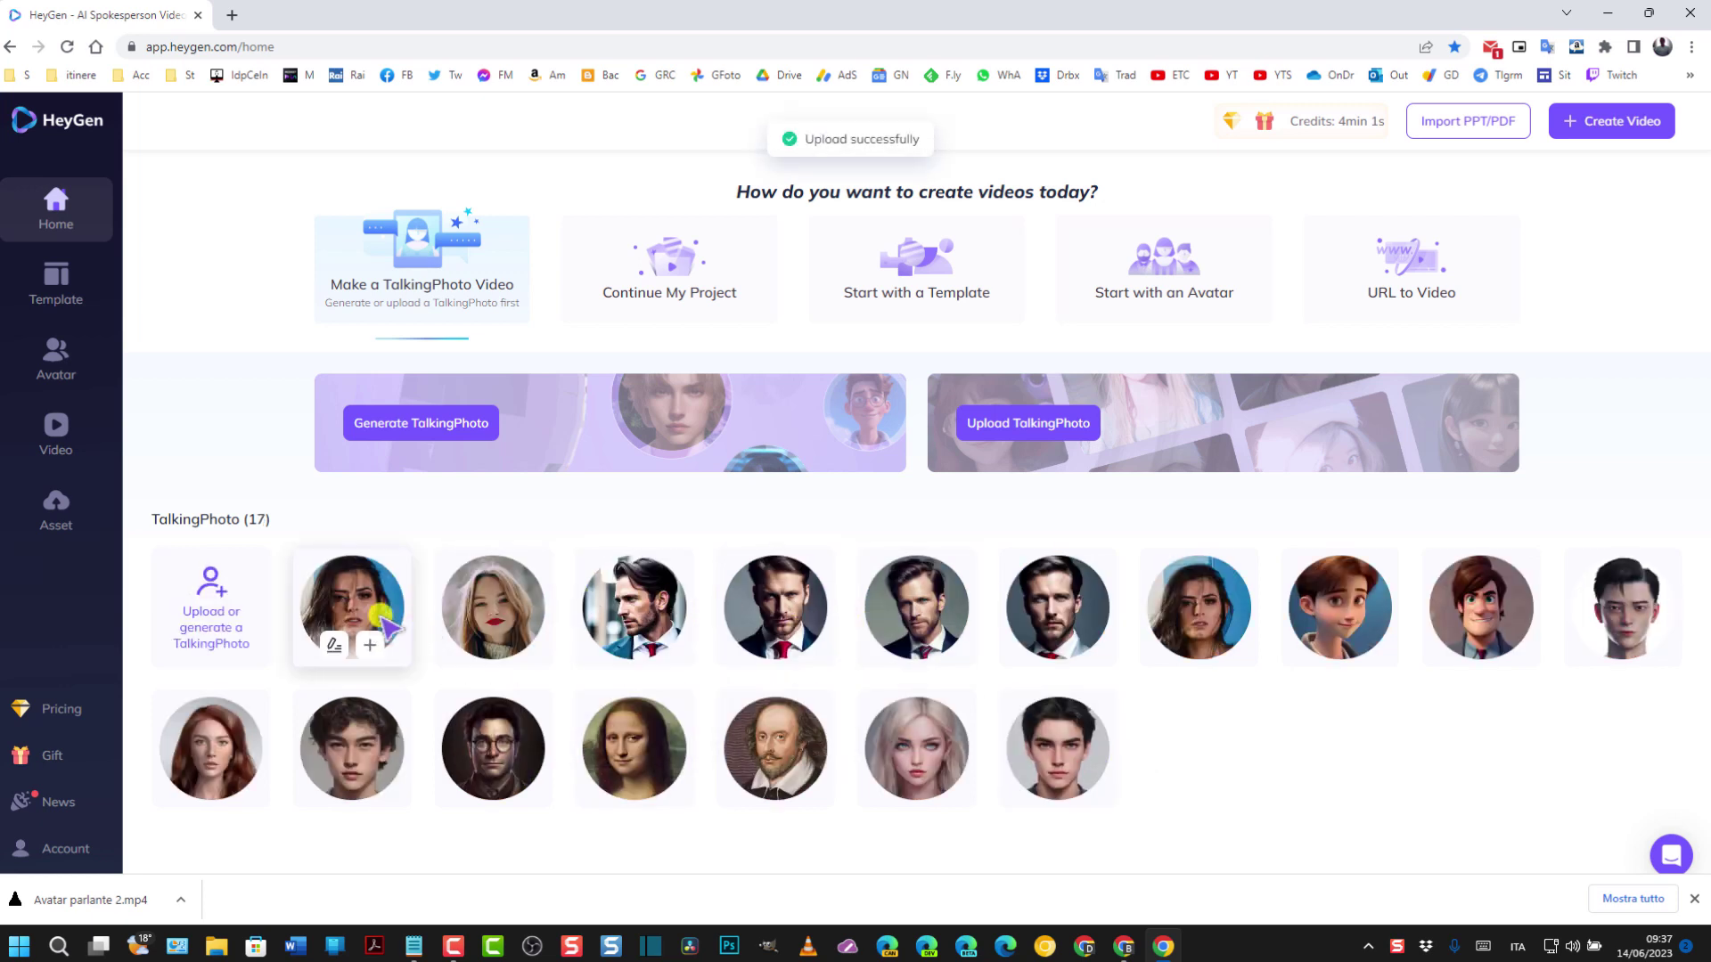
pyautogui.click(370, 644)
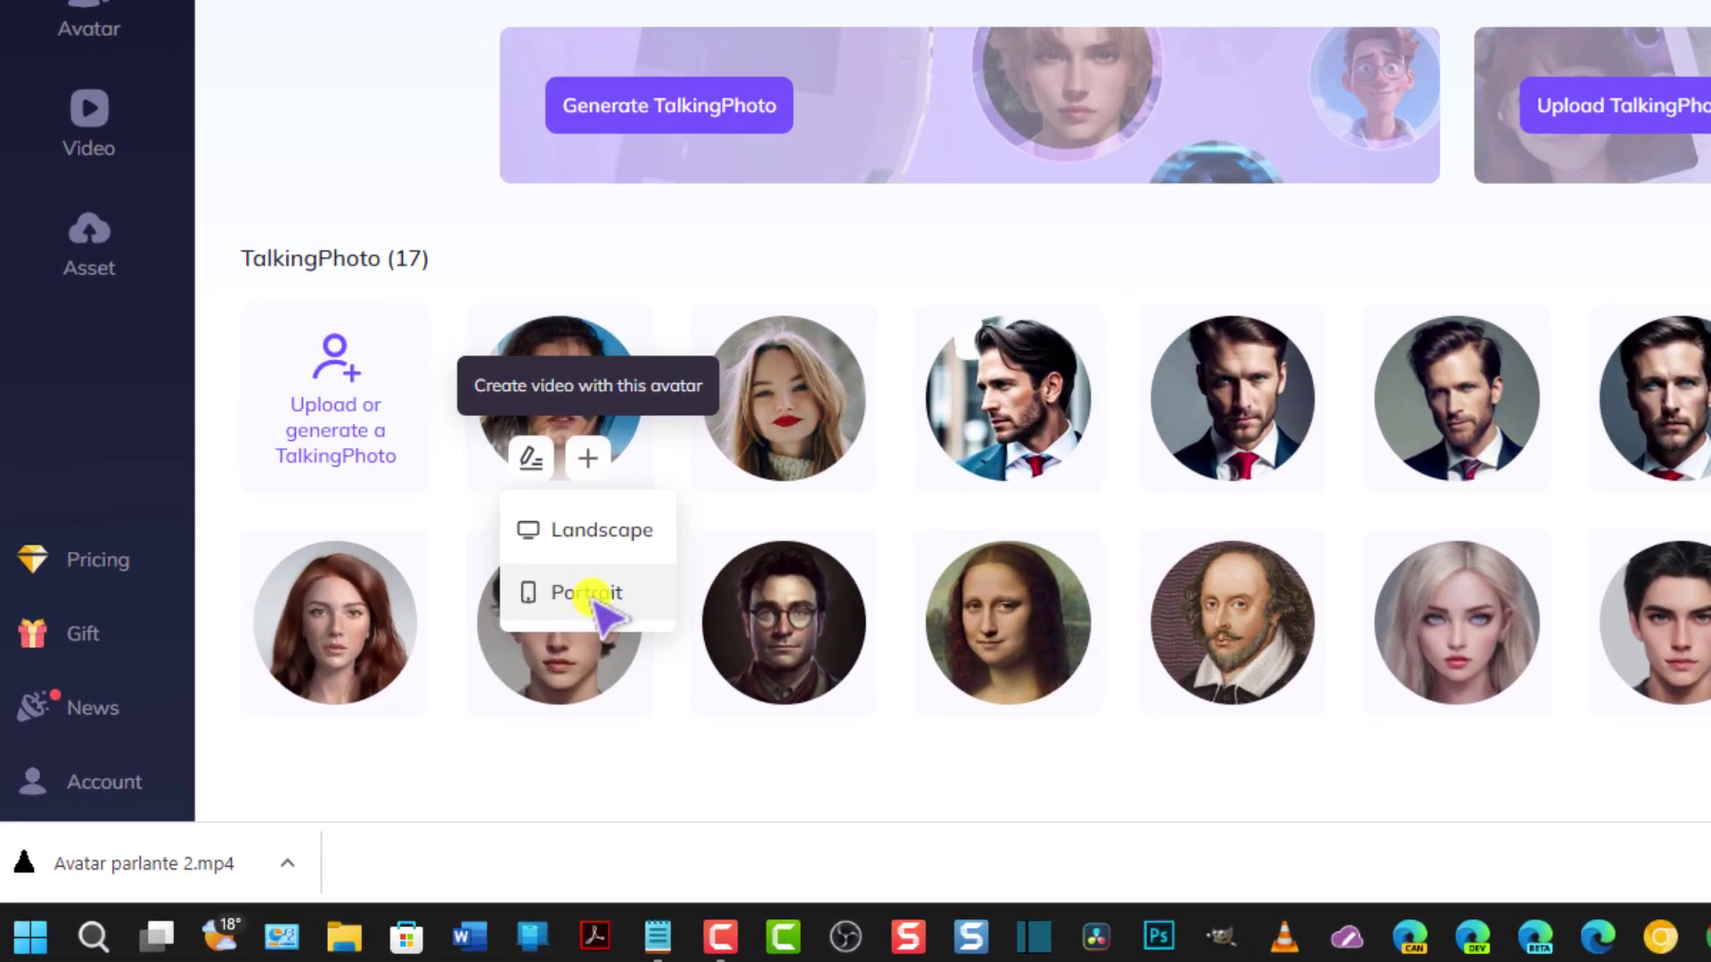
pyautogui.click(588, 594)
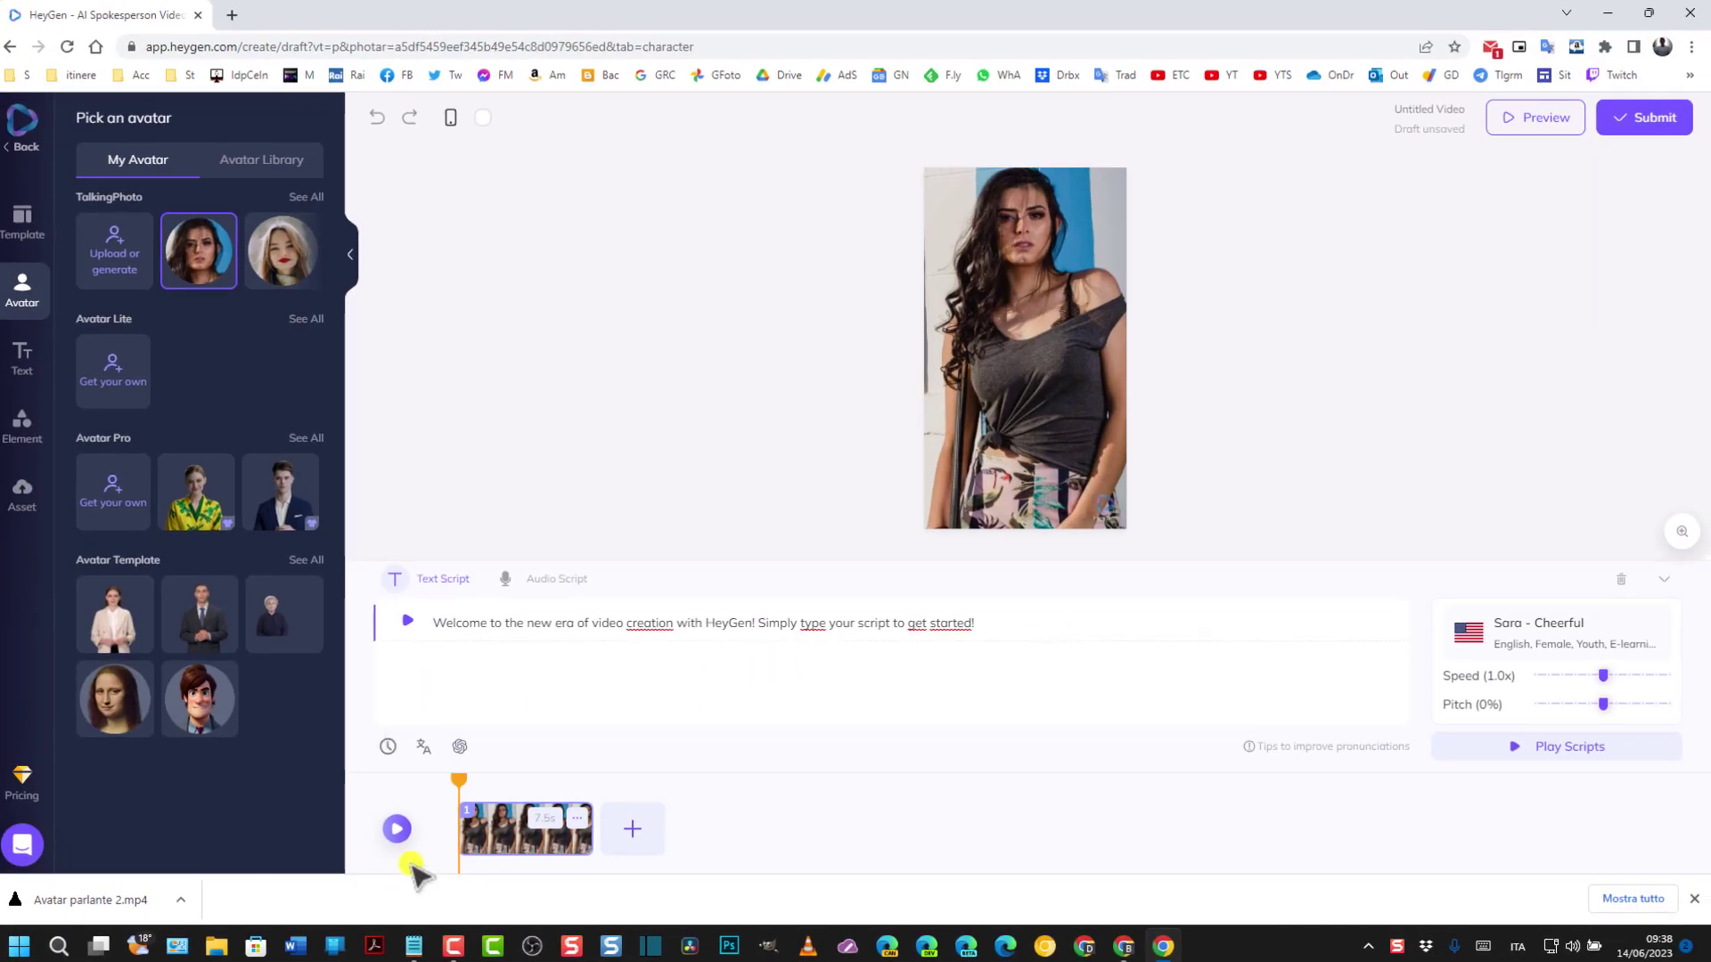
# Step: Enter the Italian welcome script ending "Io sono un'altra immagine presa da Pexels.", voiced by "Gabriella - Natural" at 1.1x speed, and listen to it
pyautogui.write("Buongiorno. Benvenuti nello strumento per la creazione di avatar parlanti partendo da una descrizione o da una immagine. Io sono un'altra immagine presa da Pexels.")
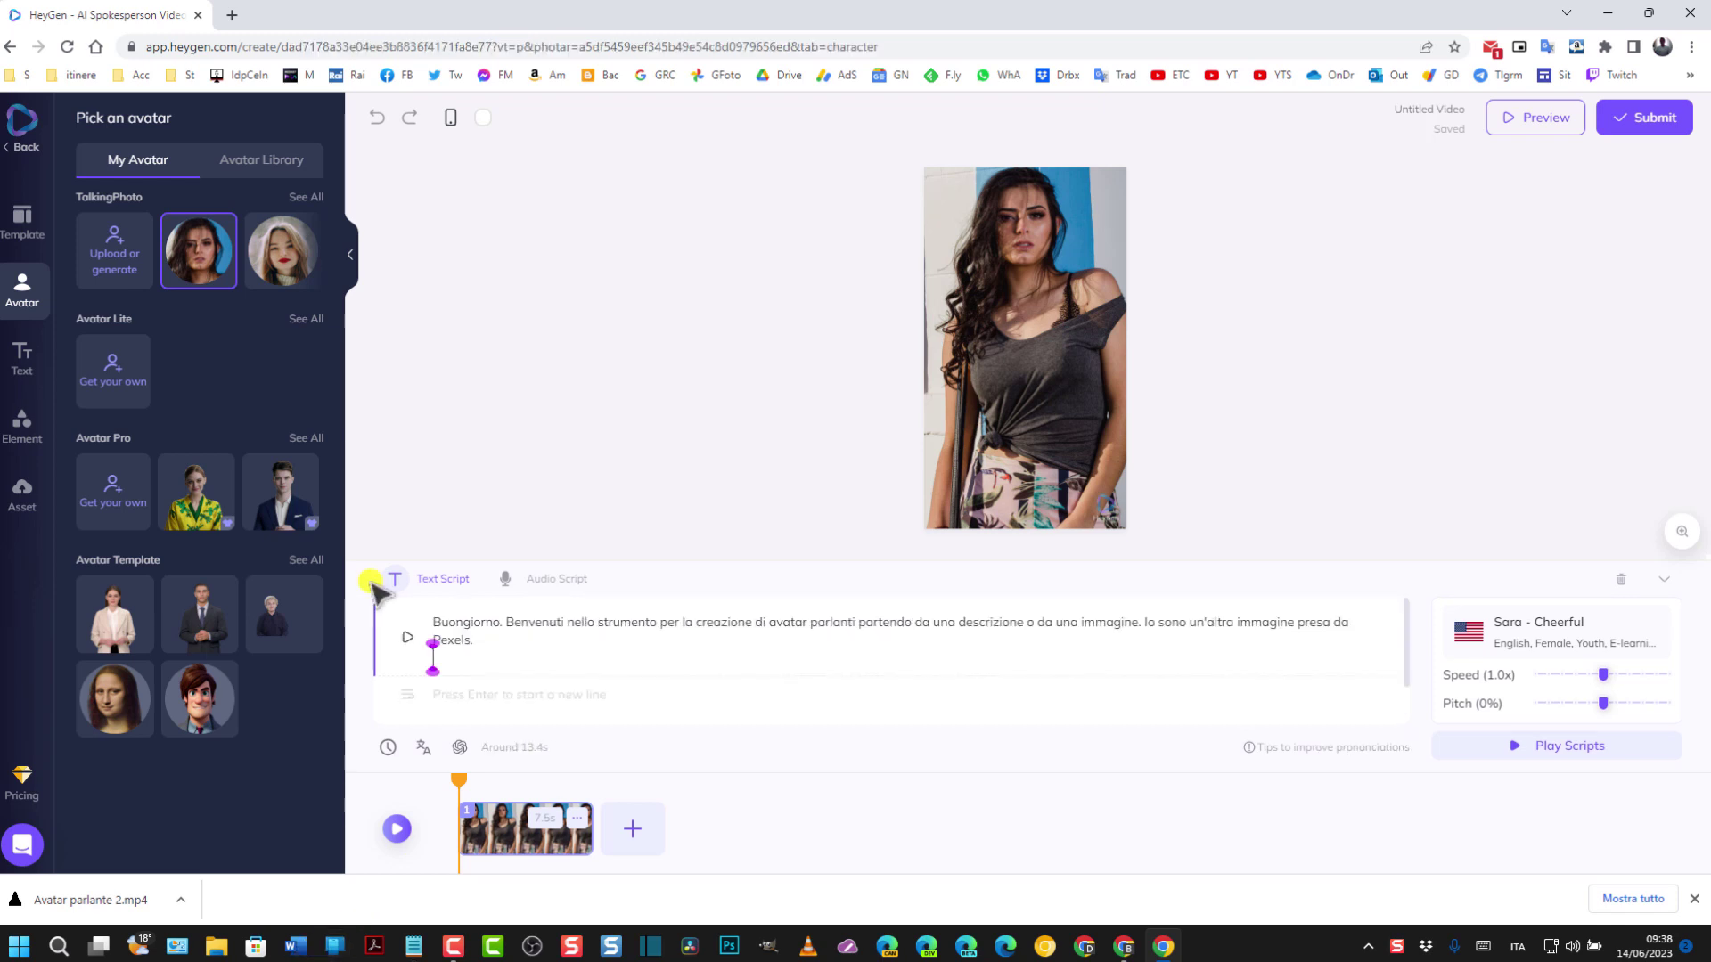
pyautogui.click(406, 638)
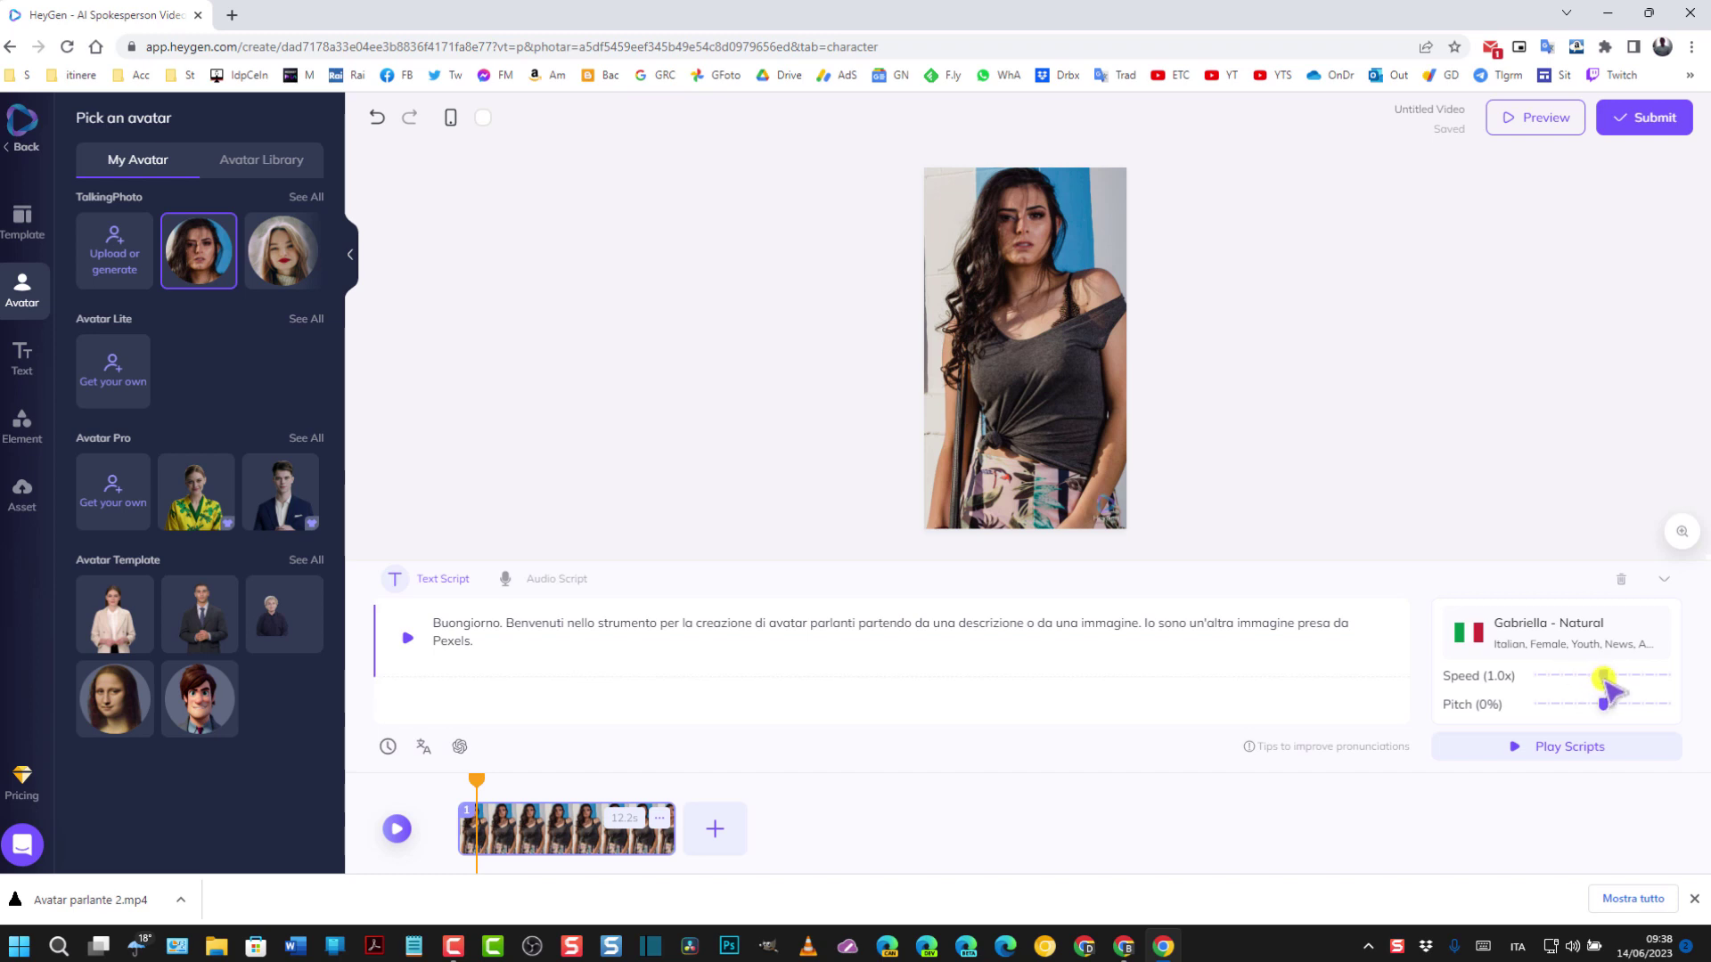
pyautogui.moveTo(1604, 679); pyautogui.dragTo(1615, 678)
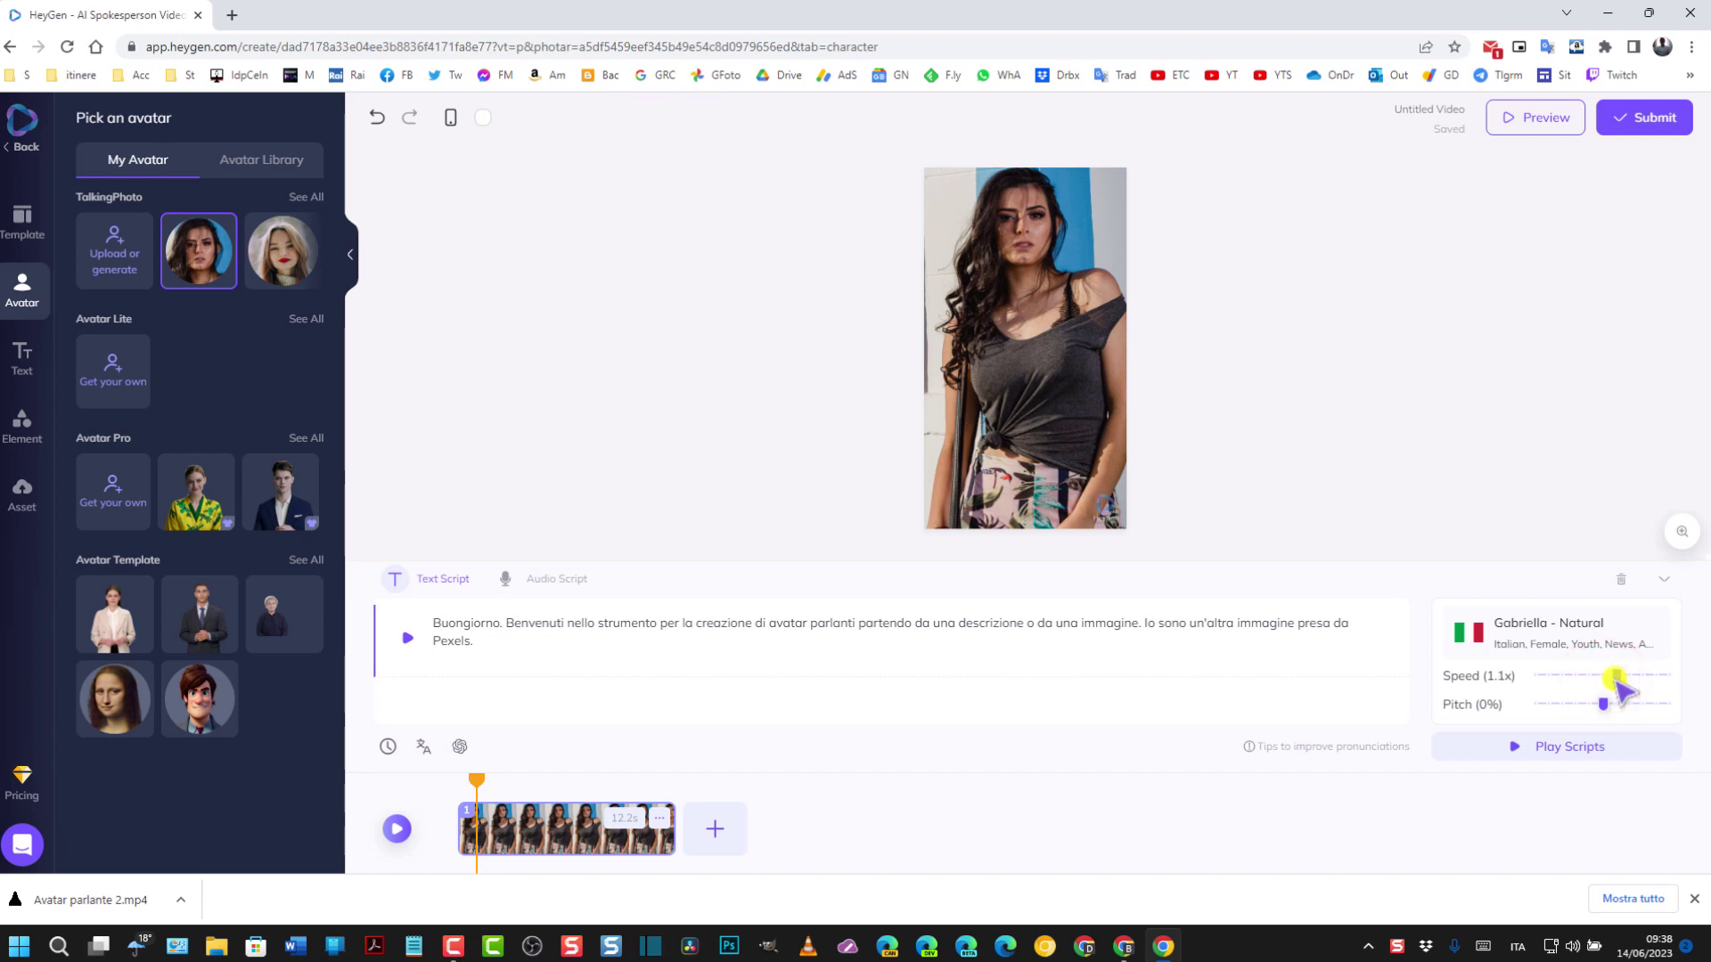
pyautogui.click(406, 639)
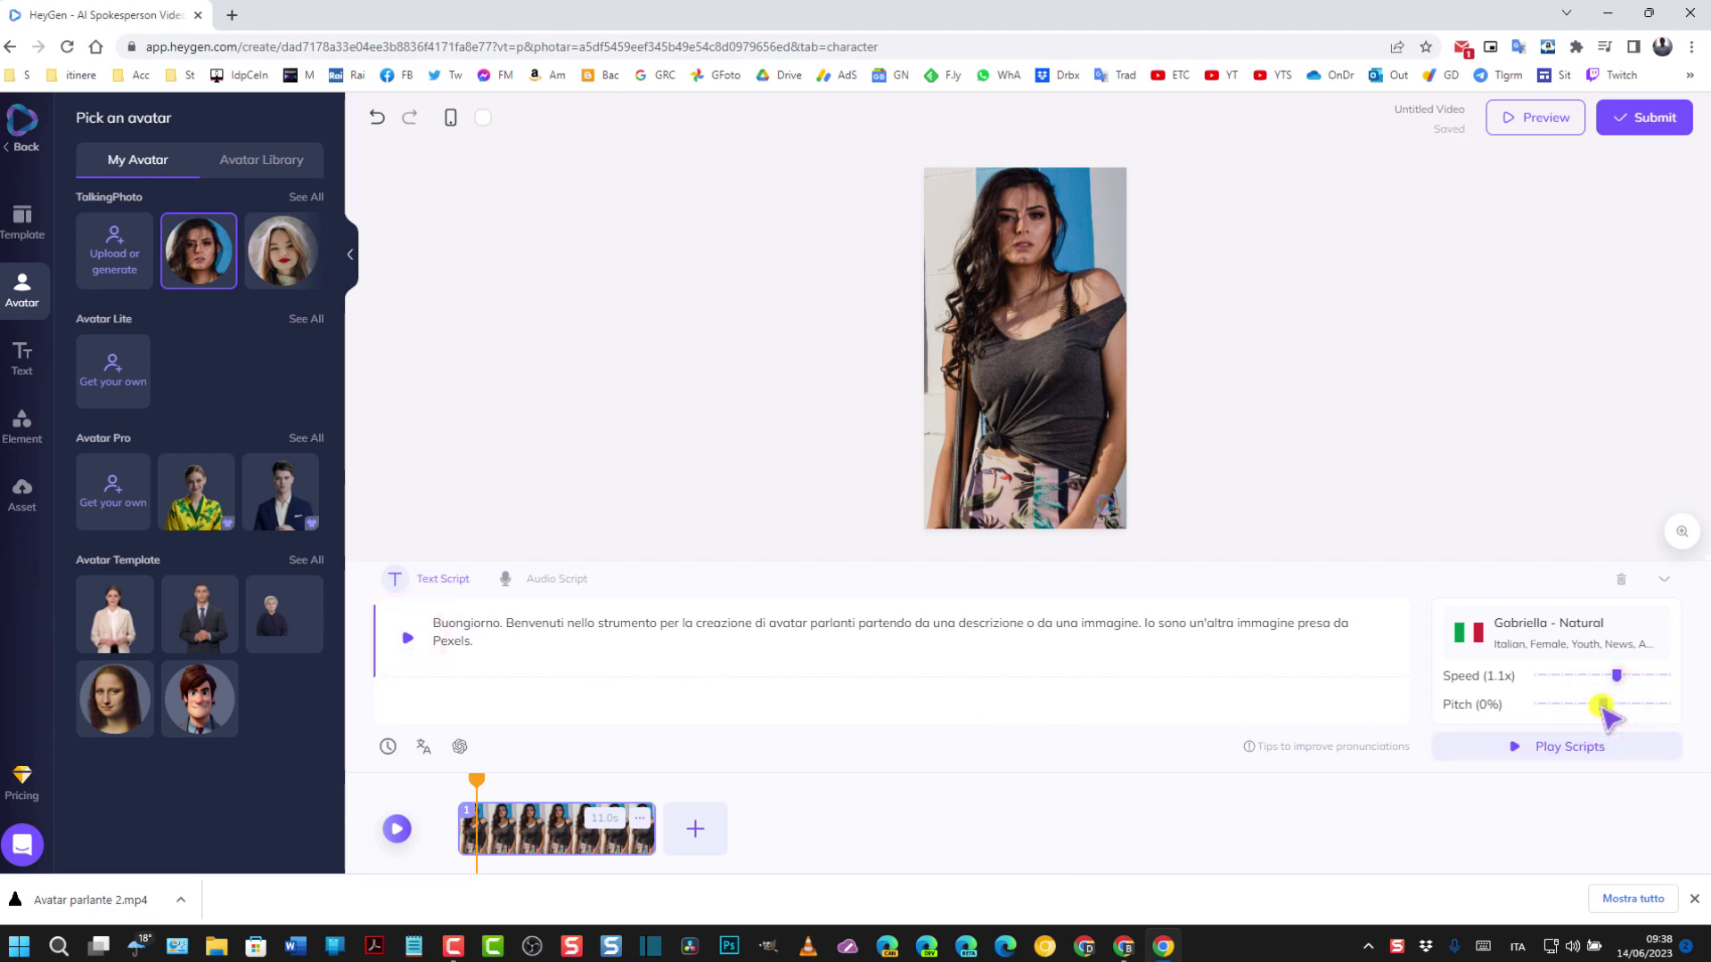
# Step: Try the voice pitch at -10% and 10%, listening to the script each time, and reset it to 0%
pyautogui.moveTo(1602, 705); pyautogui.dragTo(1590, 704)
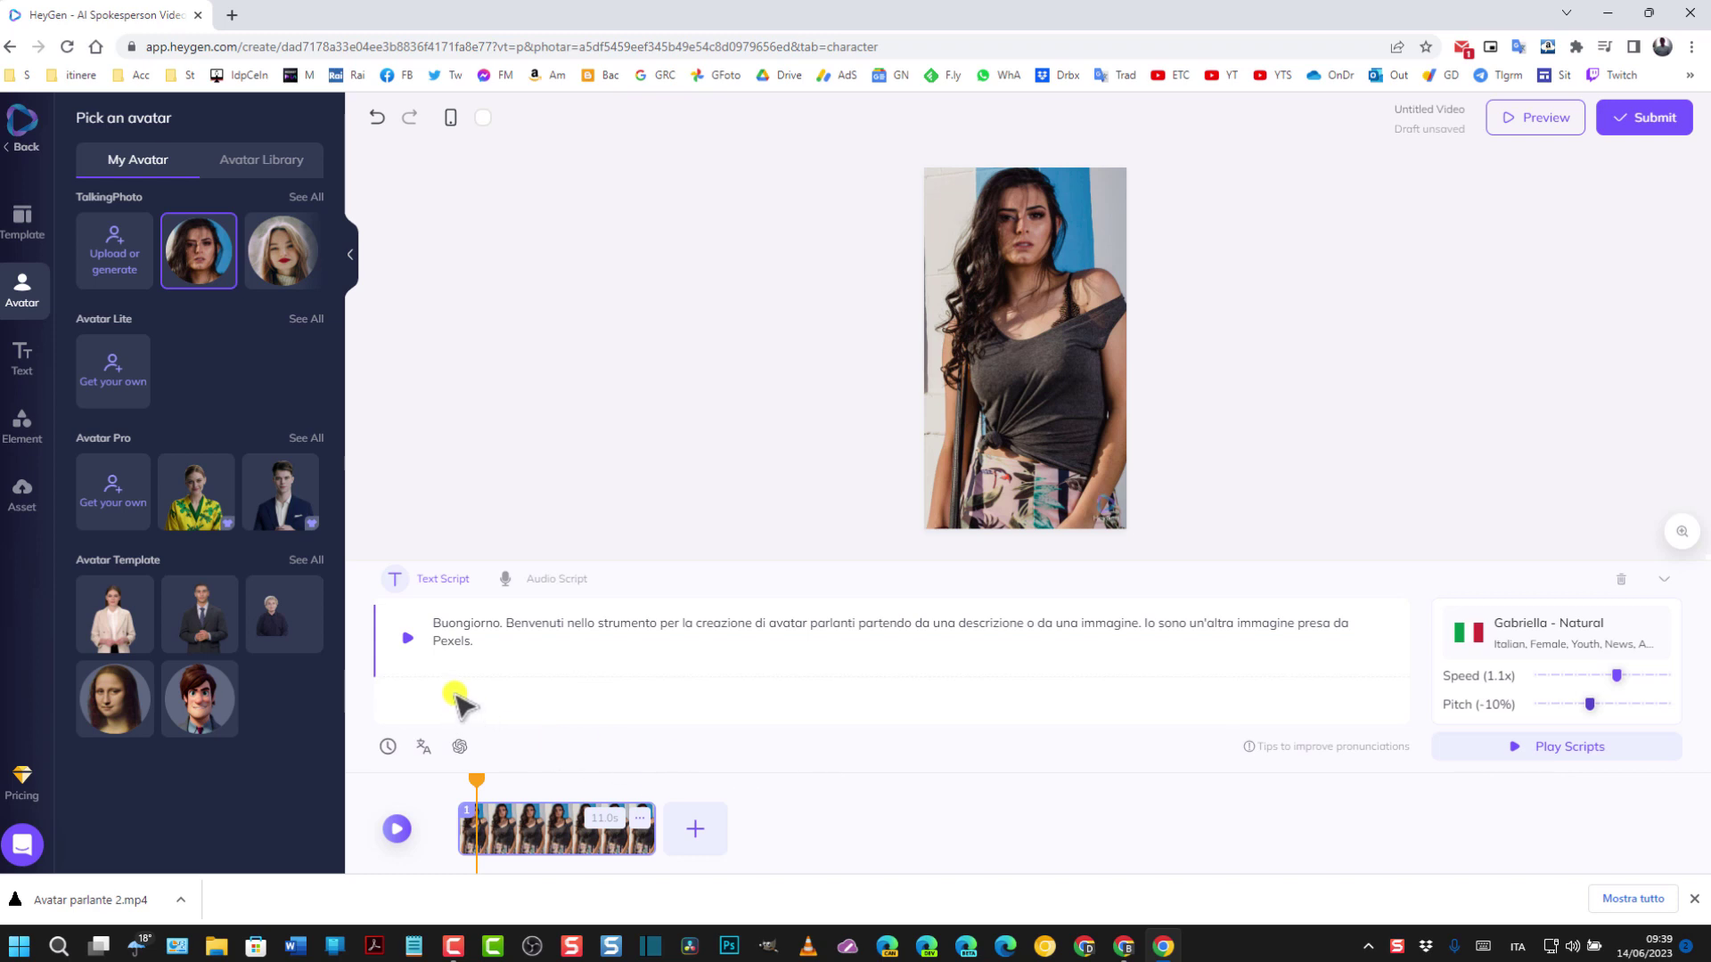
pyautogui.click(405, 639)
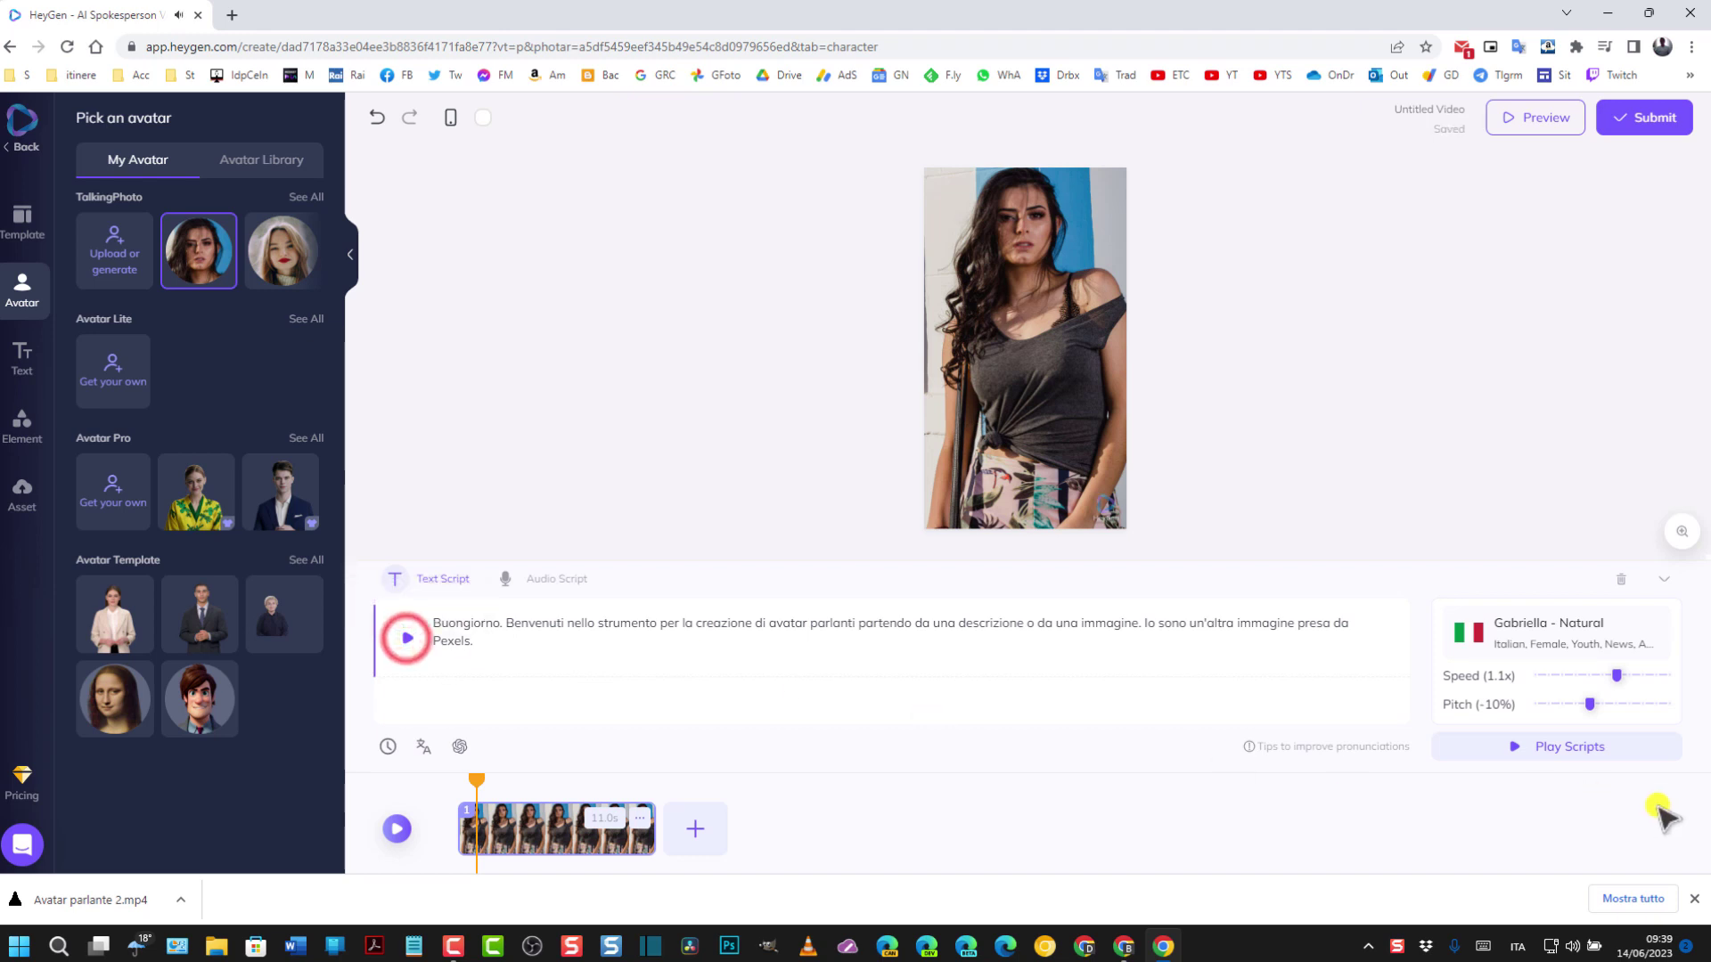
pyautogui.moveTo(1593, 709); pyautogui.dragTo(1602, 710)
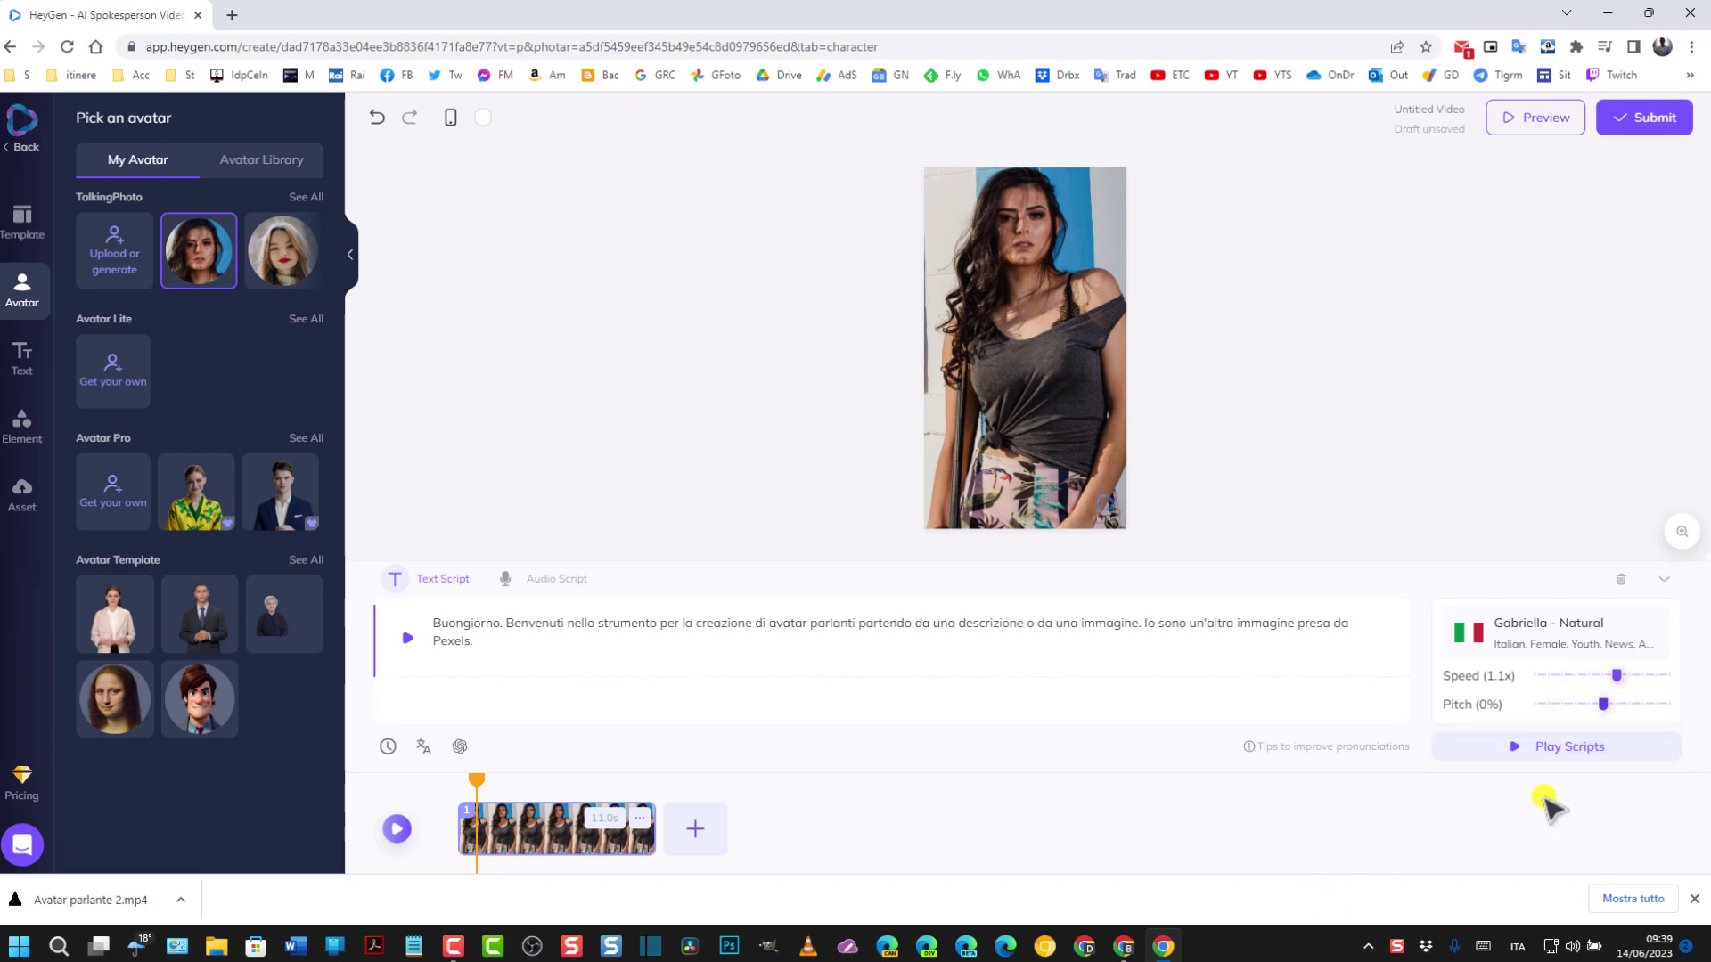
pyautogui.moveTo(1606, 708); pyautogui.dragTo(1616, 705)
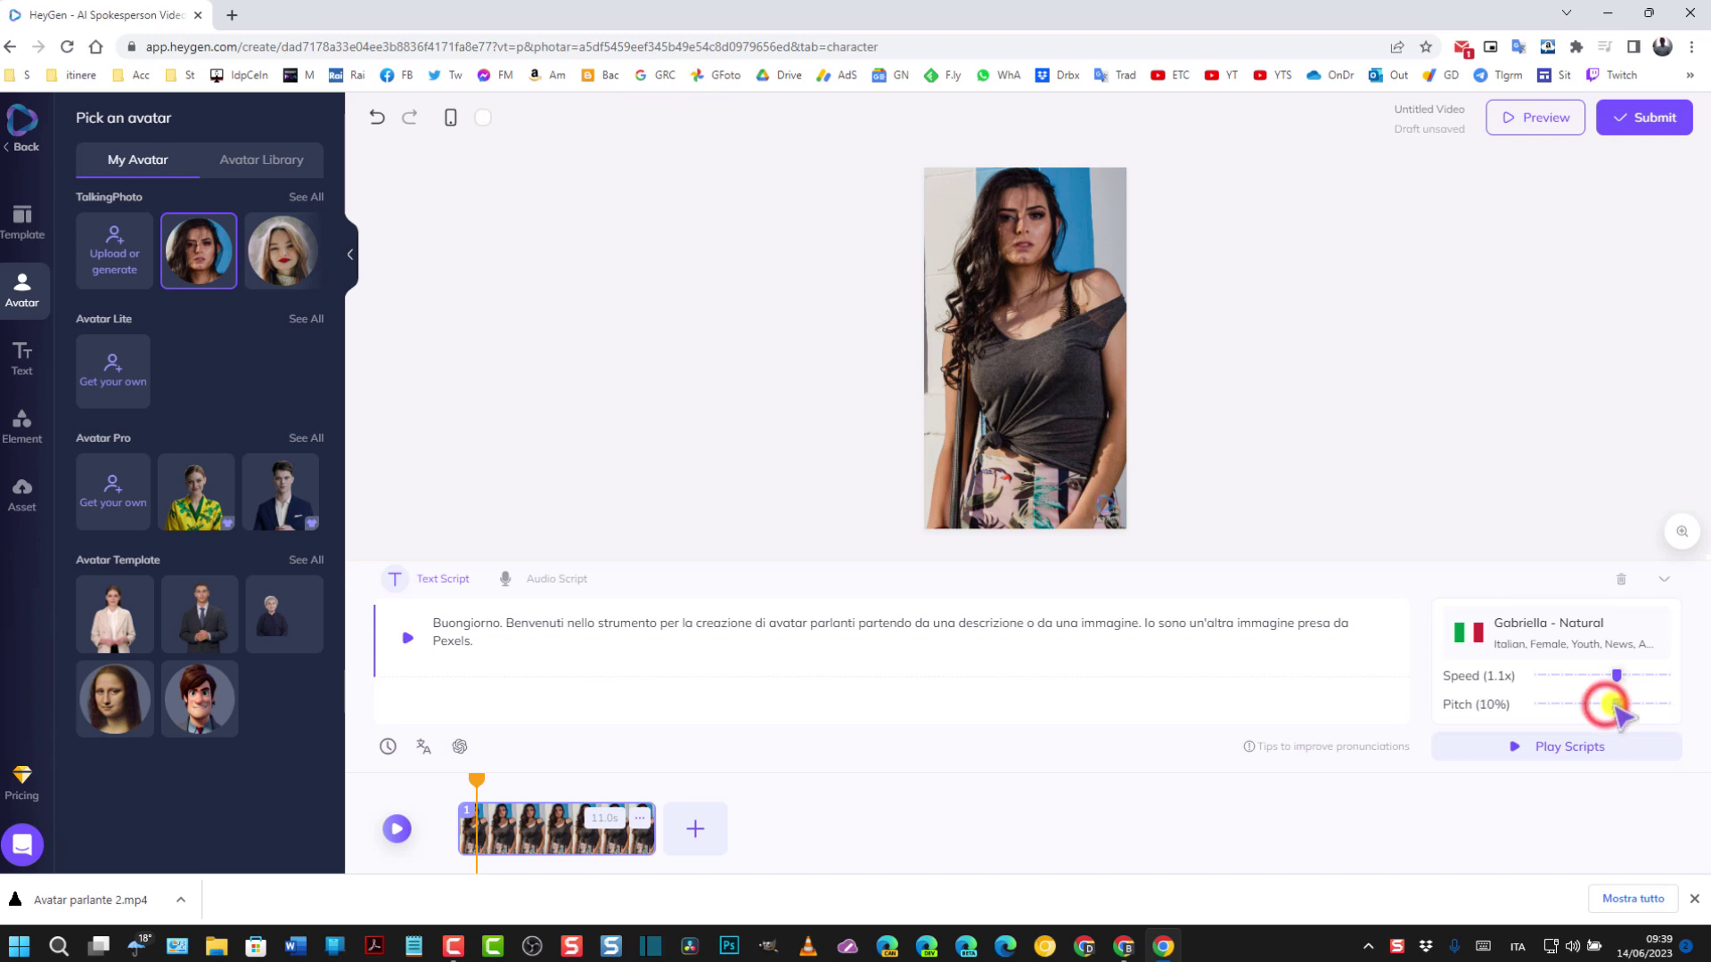
pyautogui.click(408, 639)
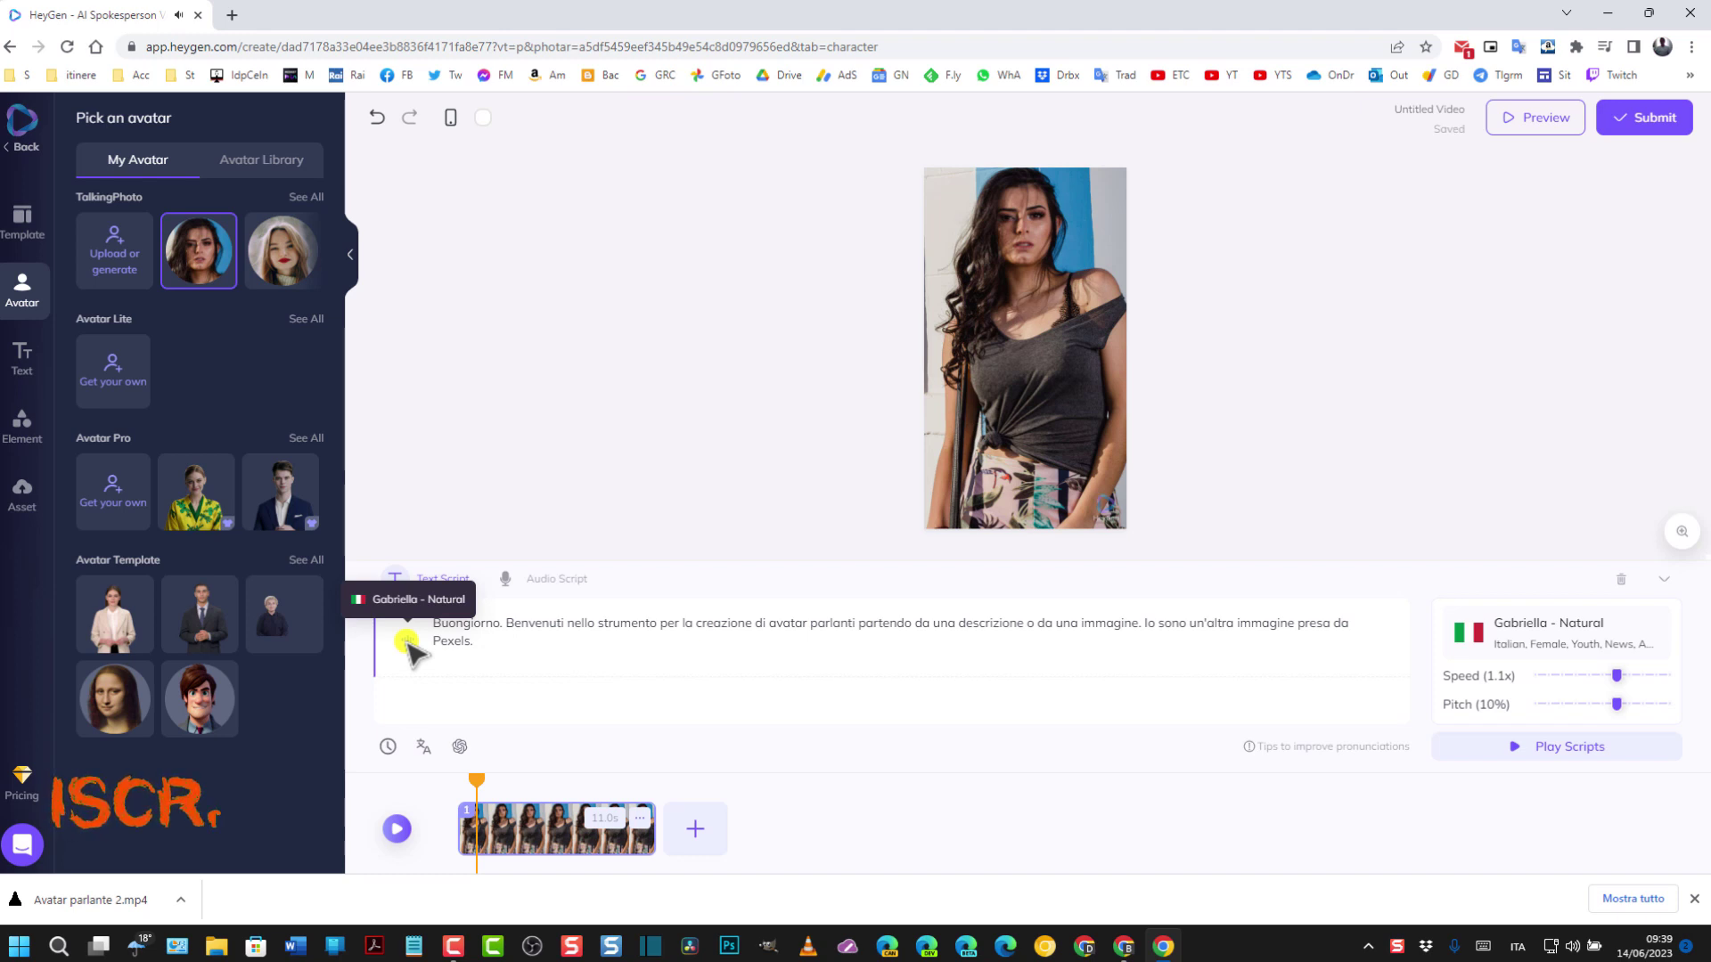
pyautogui.click(407, 639)
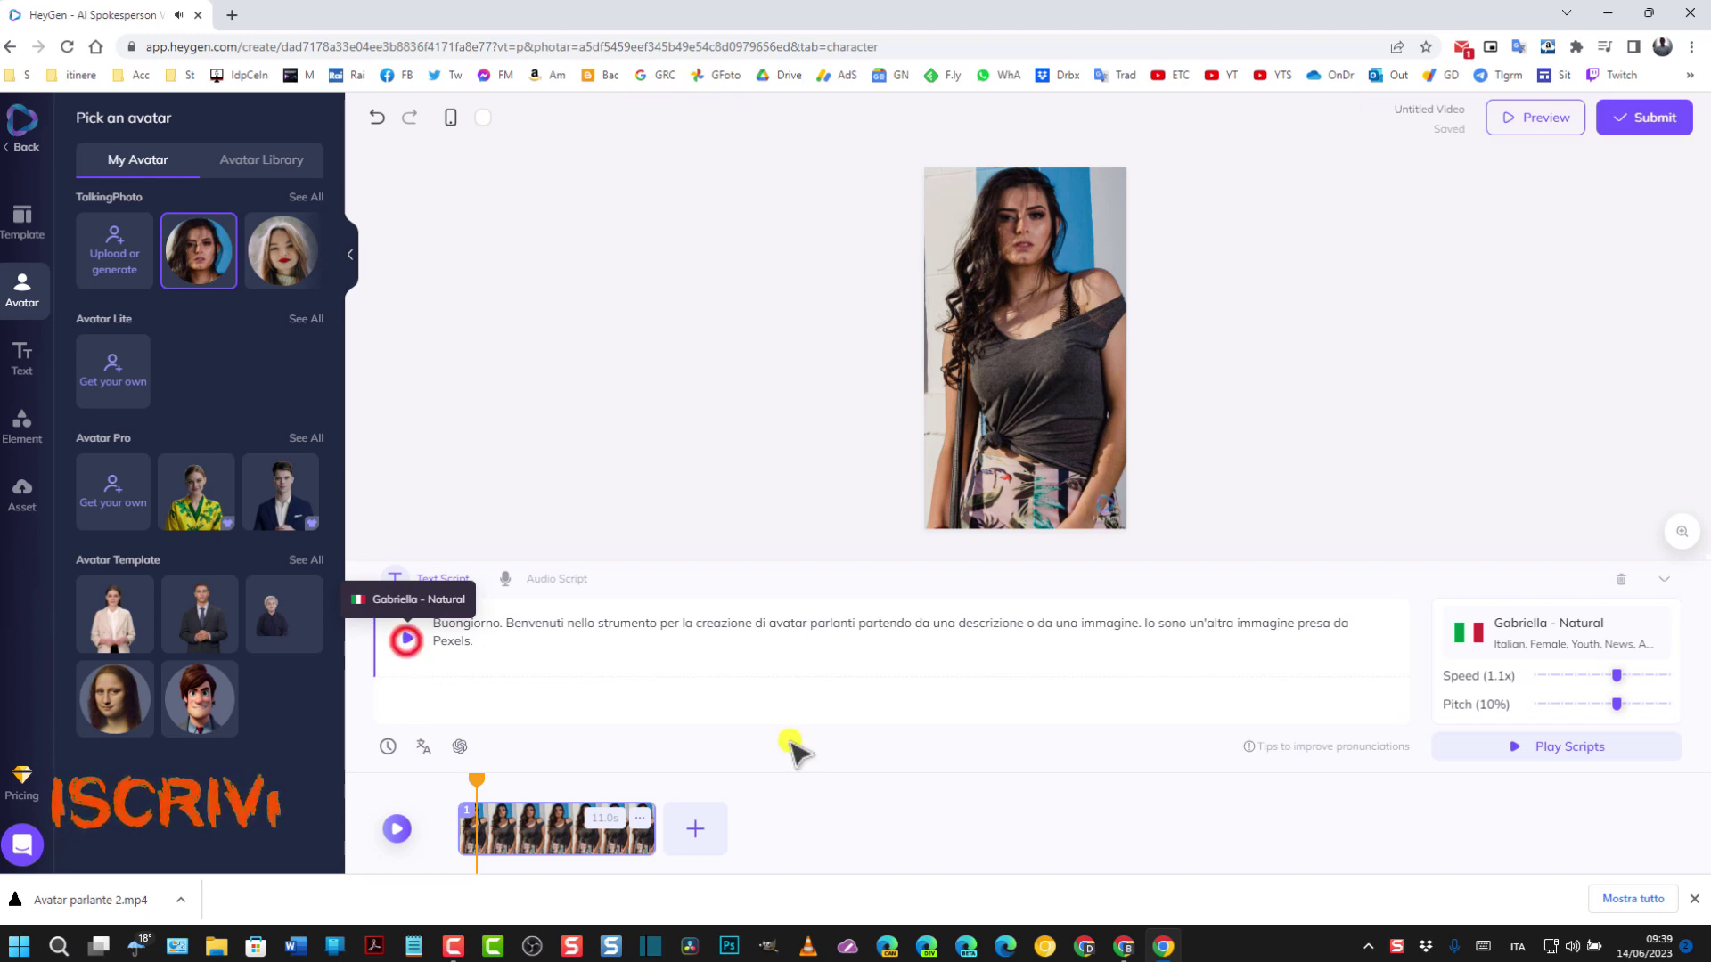
pyautogui.click(1604, 704)
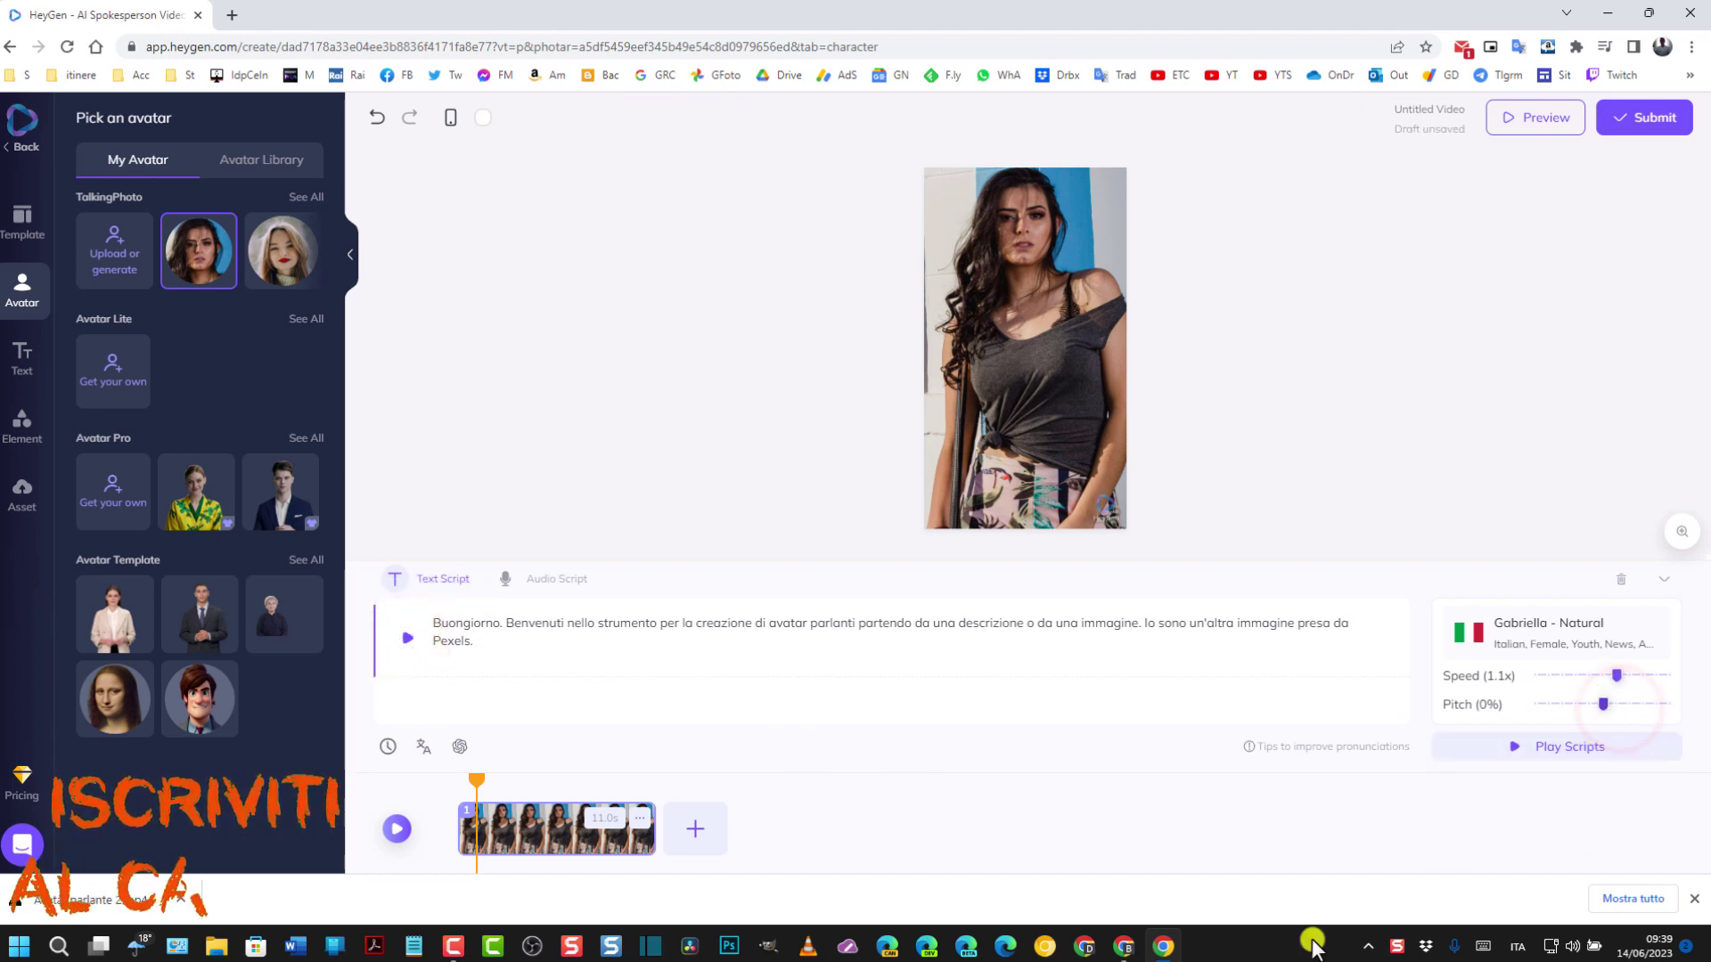
# Step: Submit the portrait video for production, loading its text-to-speech directly and confirming the credit use
pyautogui.click(1648, 120)
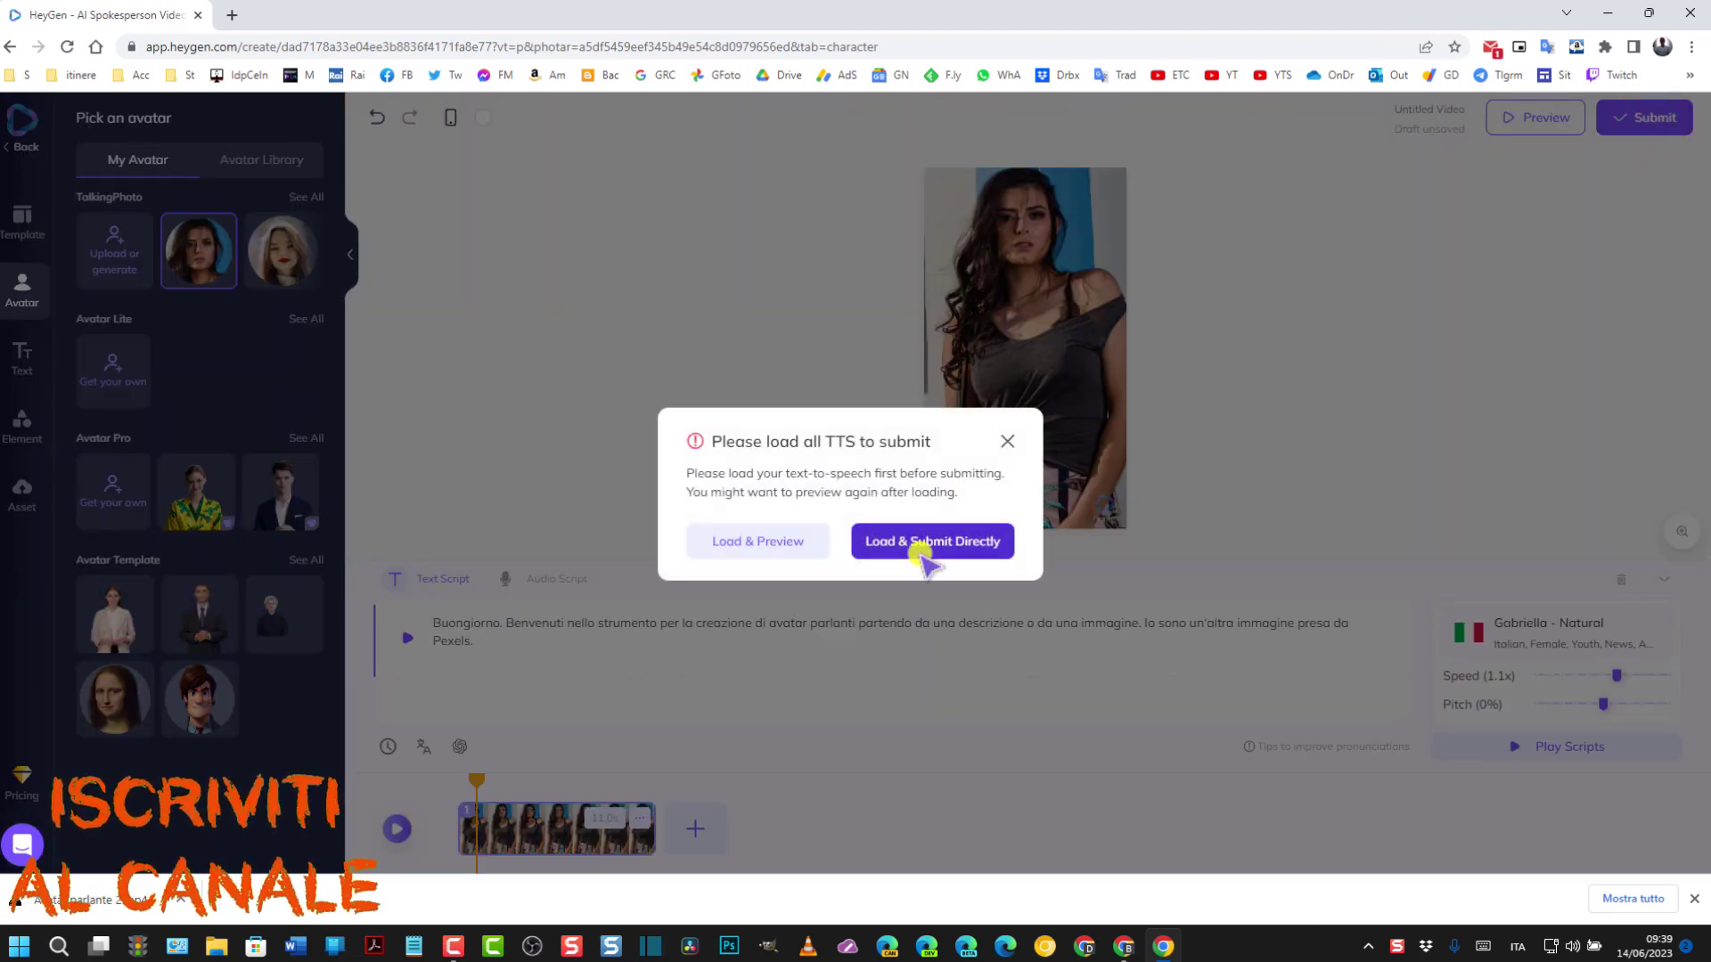
pyautogui.click(929, 548)
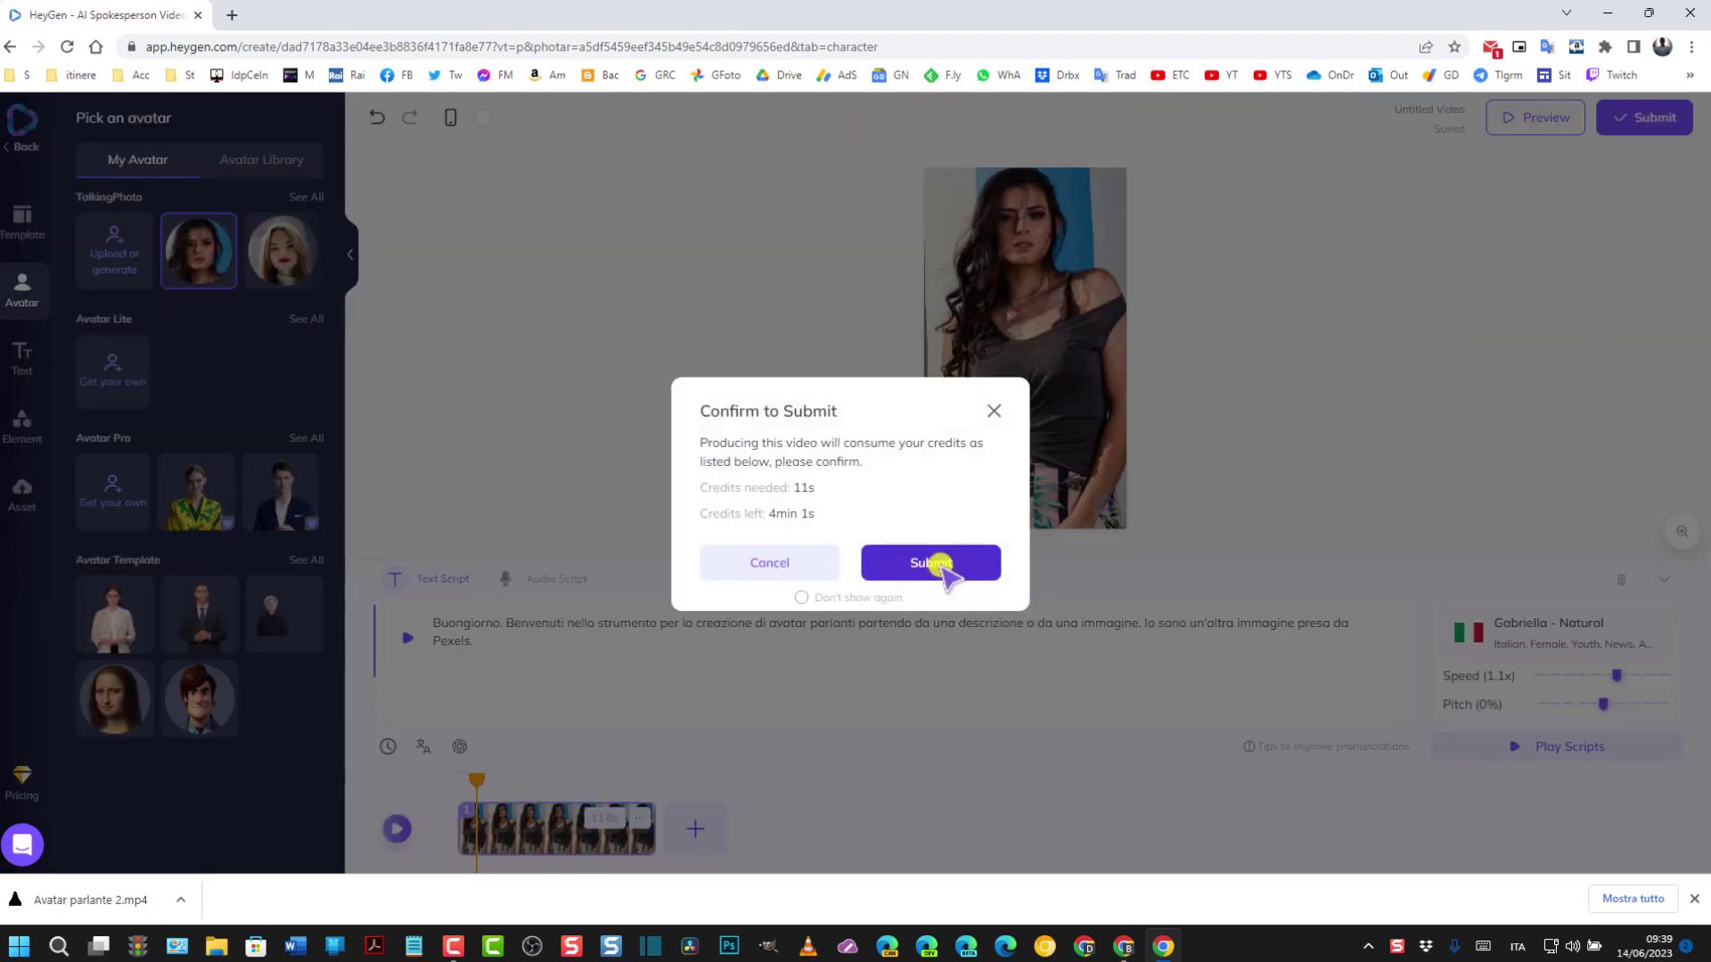
pyautogui.click(940, 563)
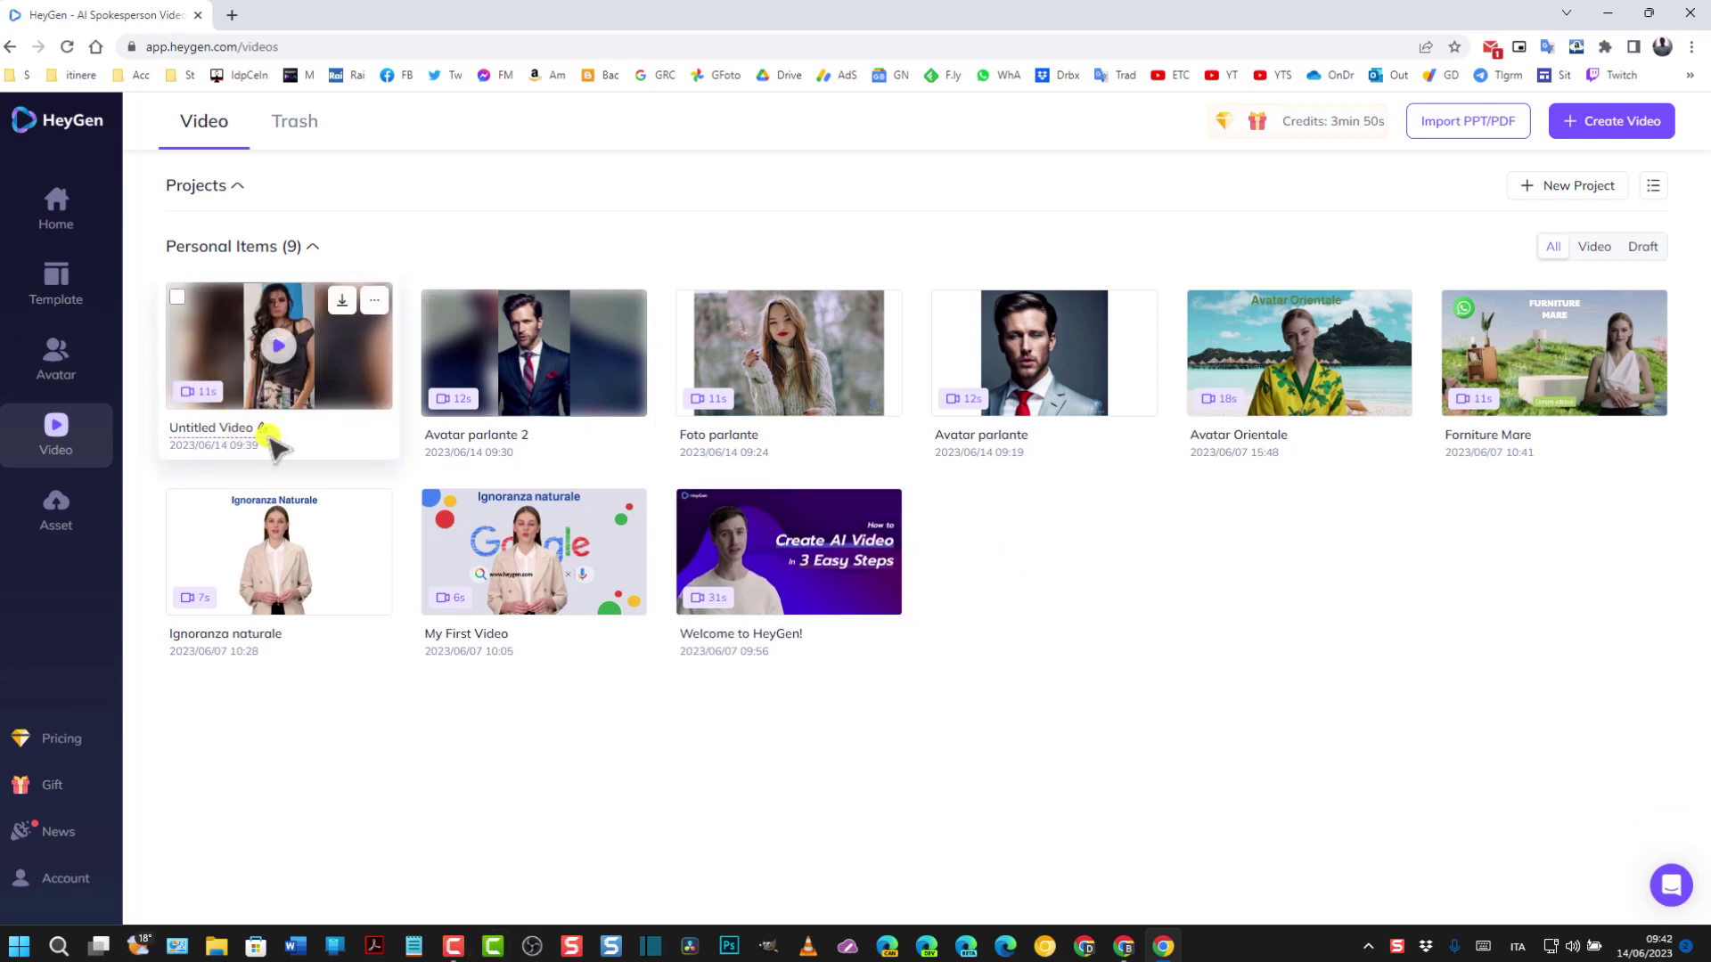
# Step: Rename the finished untitled video as "Foto parlante 2" in the video list
pyautogui.click(259, 429)
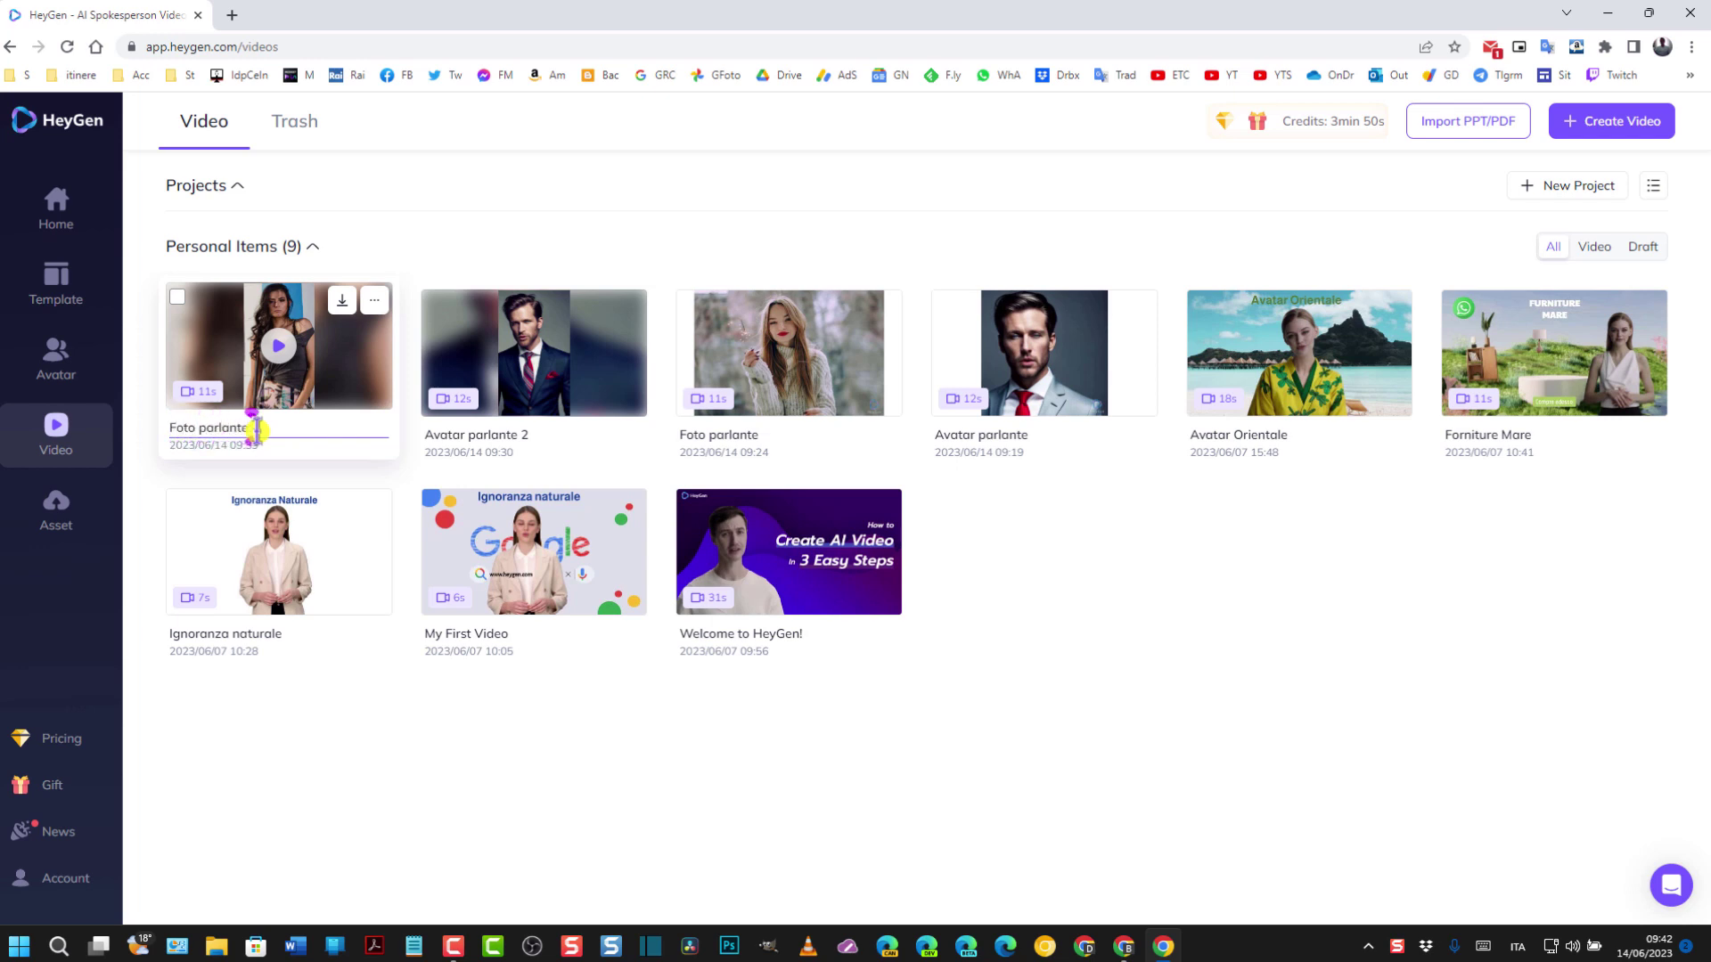
pyautogui.write('Foto parlante 2')
pyautogui.click(301, 425)
# Step: Download the "Foto parlante 2" video, play the file in VLC, and close the player
pyautogui.click(341, 300)
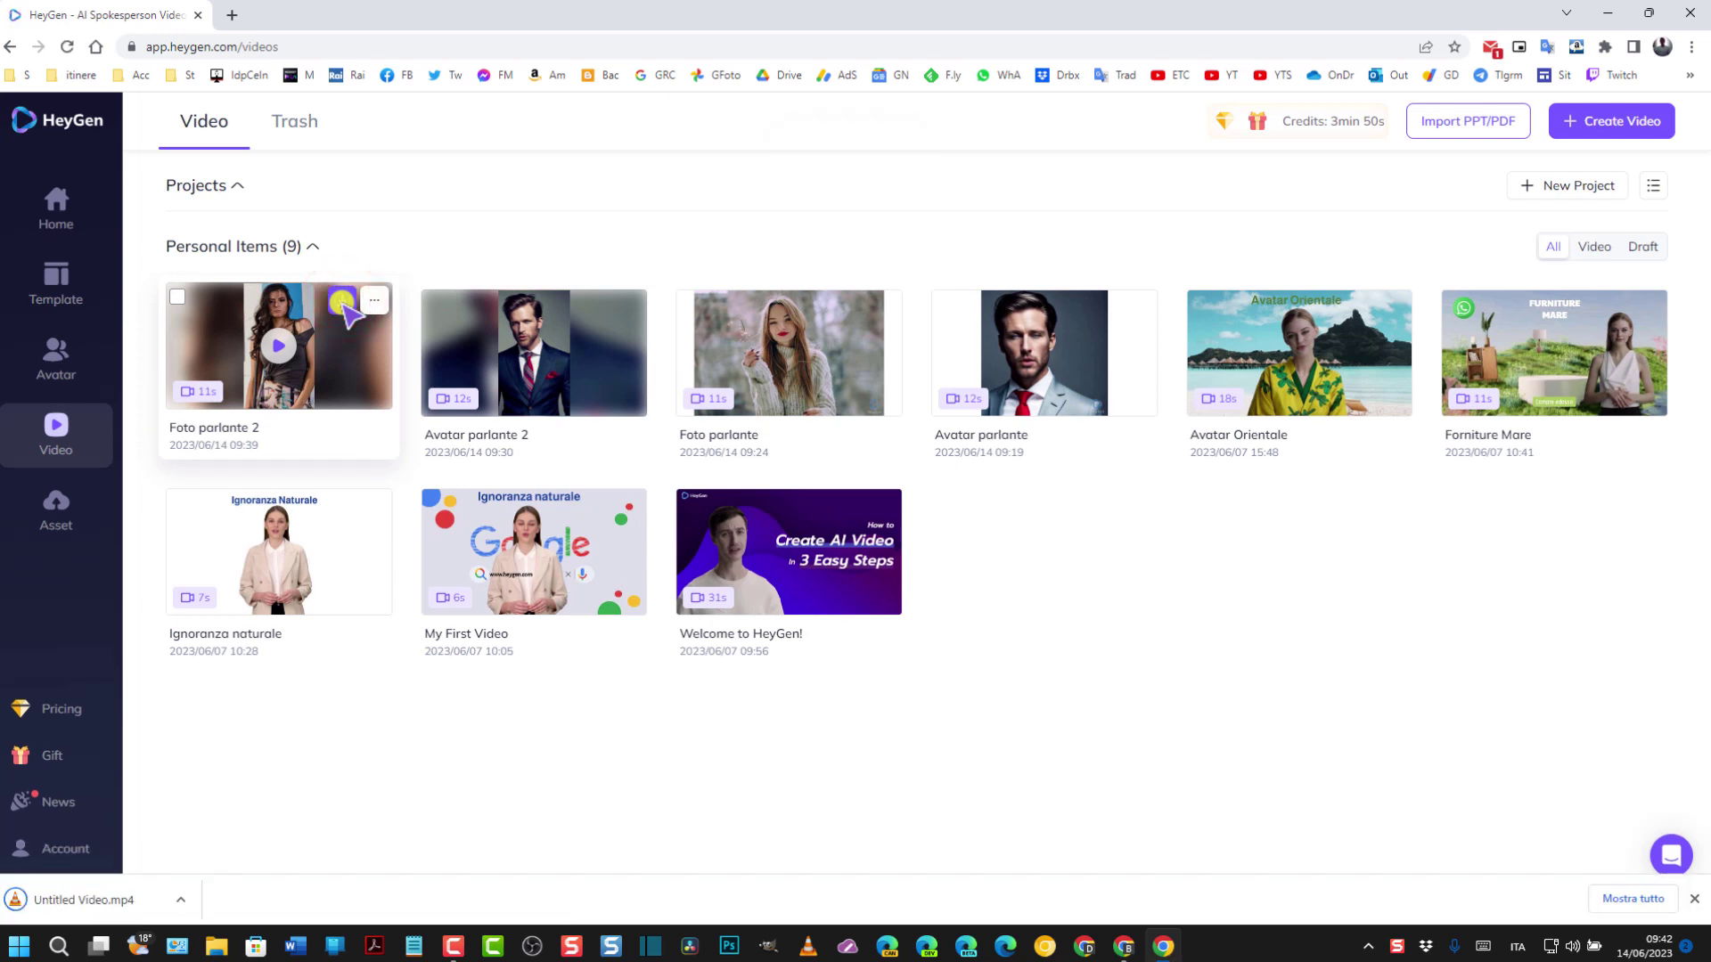
pyautogui.click(92, 901)
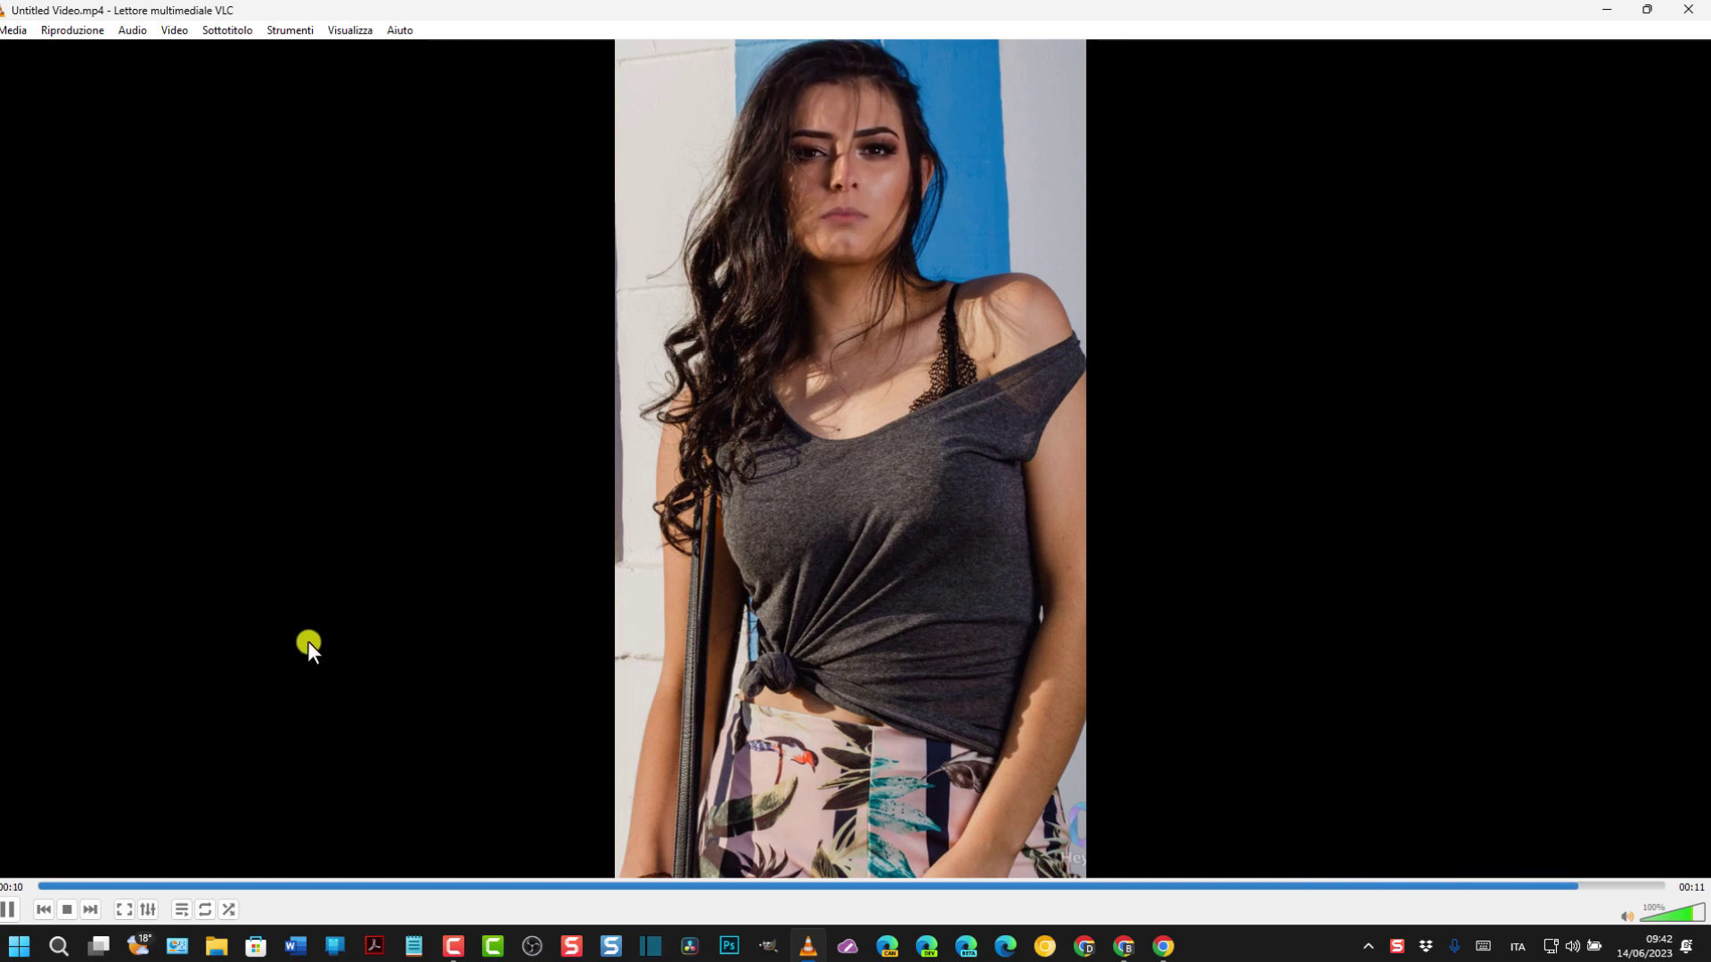
pyautogui.click(1692, 12)
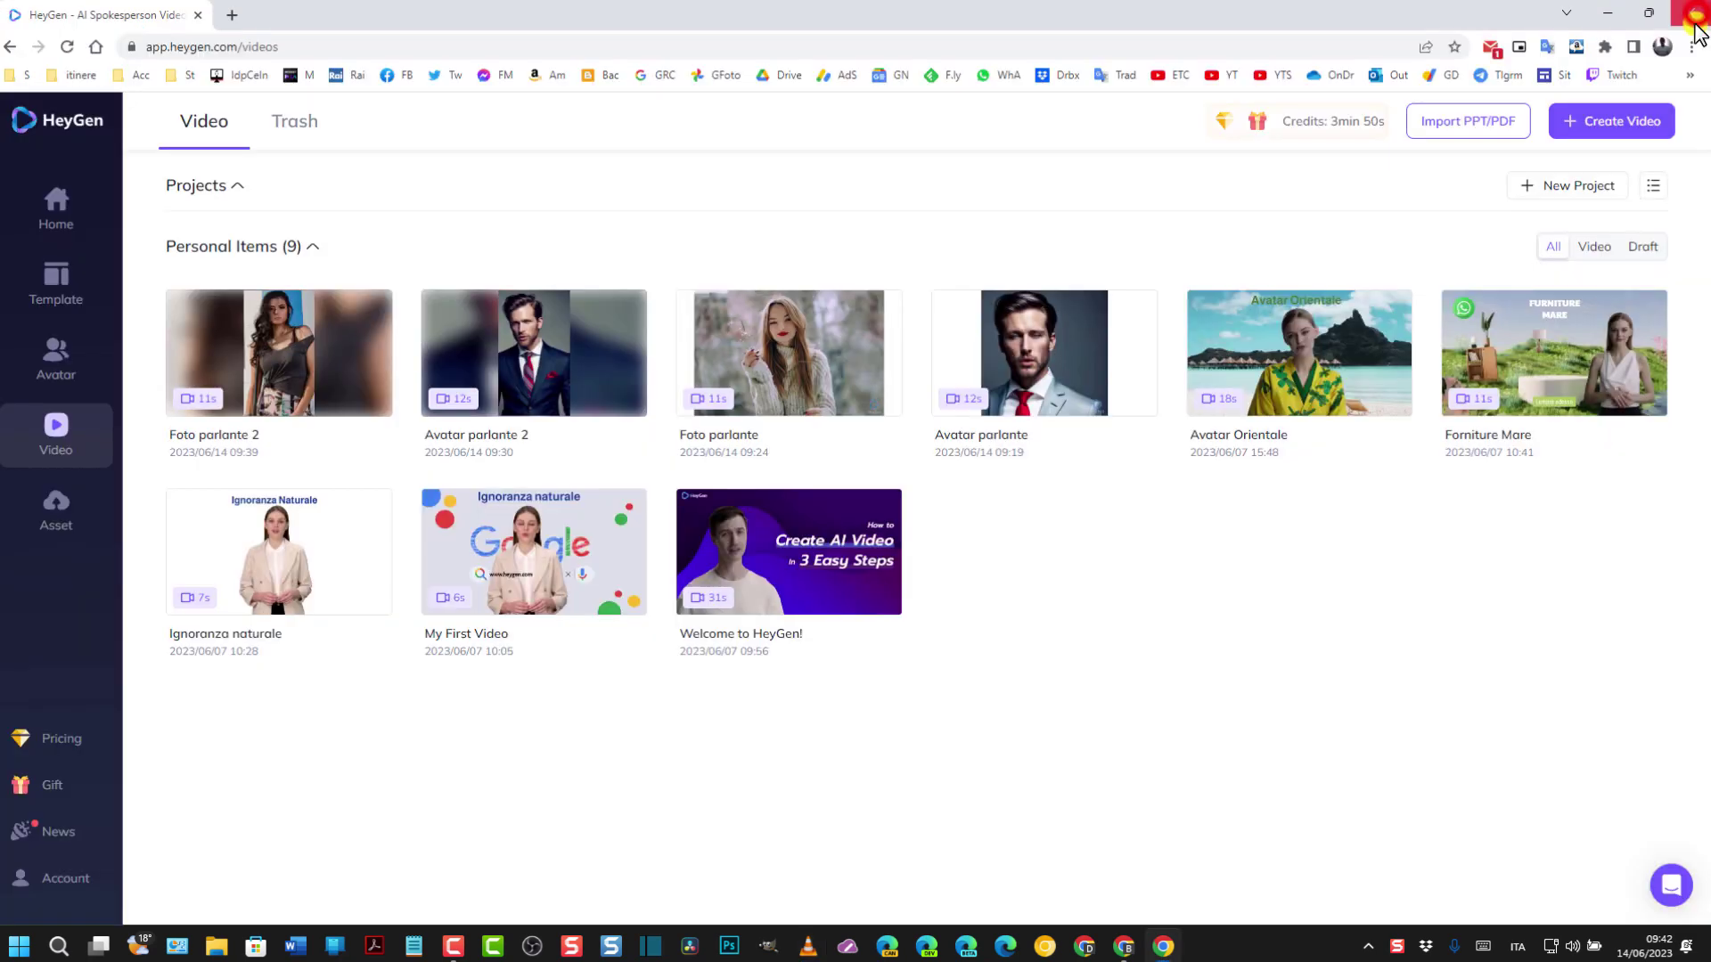